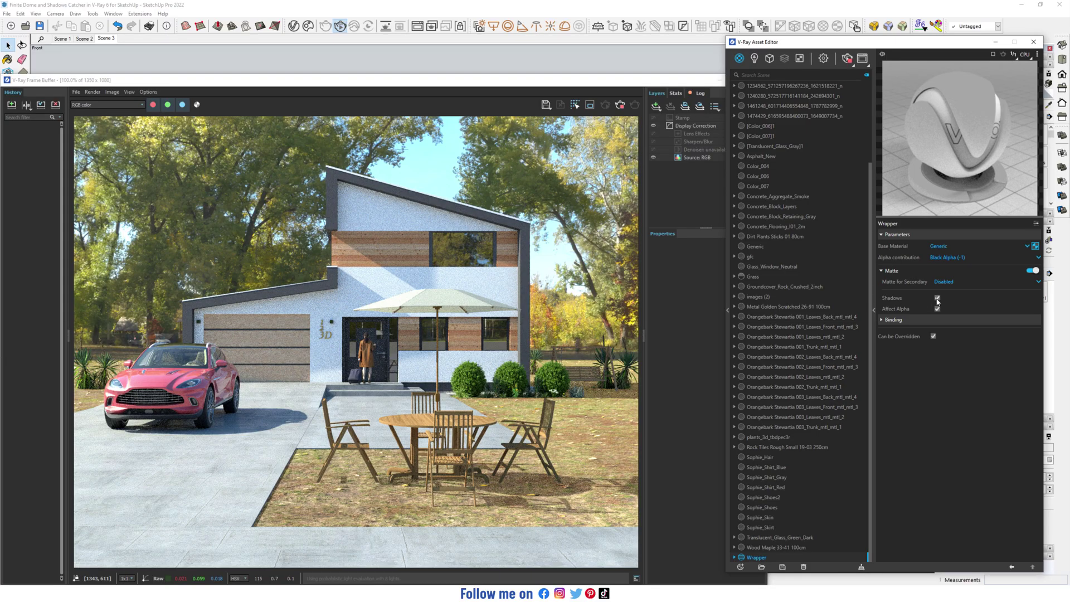
# Turn the Wrapper material's matte shadows off and back on to compare the render
pyautogui.click(937, 299)
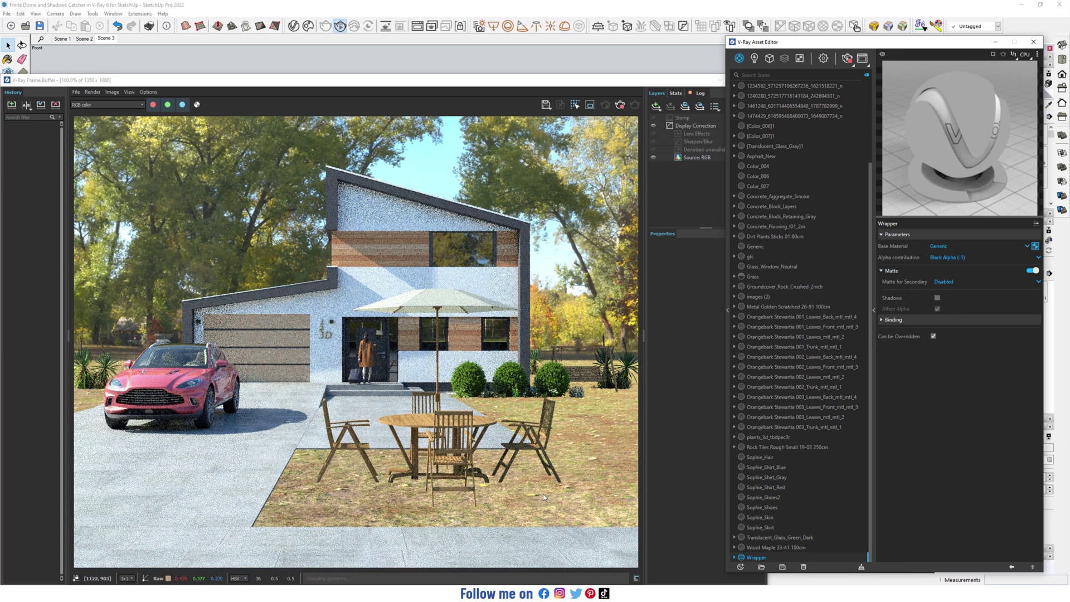
pyautogui.click(937, 298)
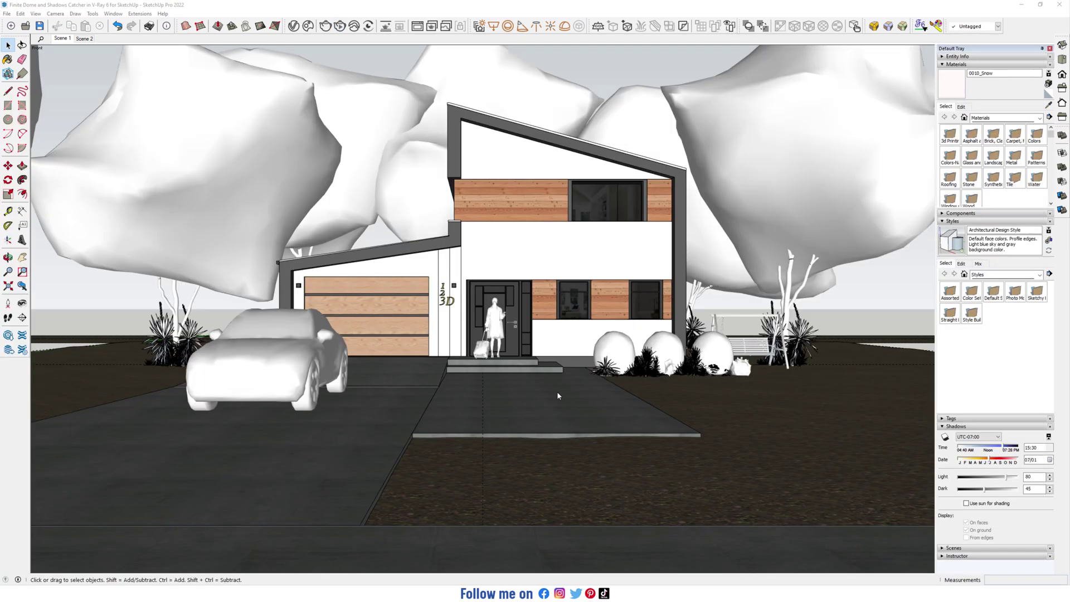
# Clear the brown ground surface around the driveway from the view and add a new scene after Scene 2
pyautogui.click(655, 471)
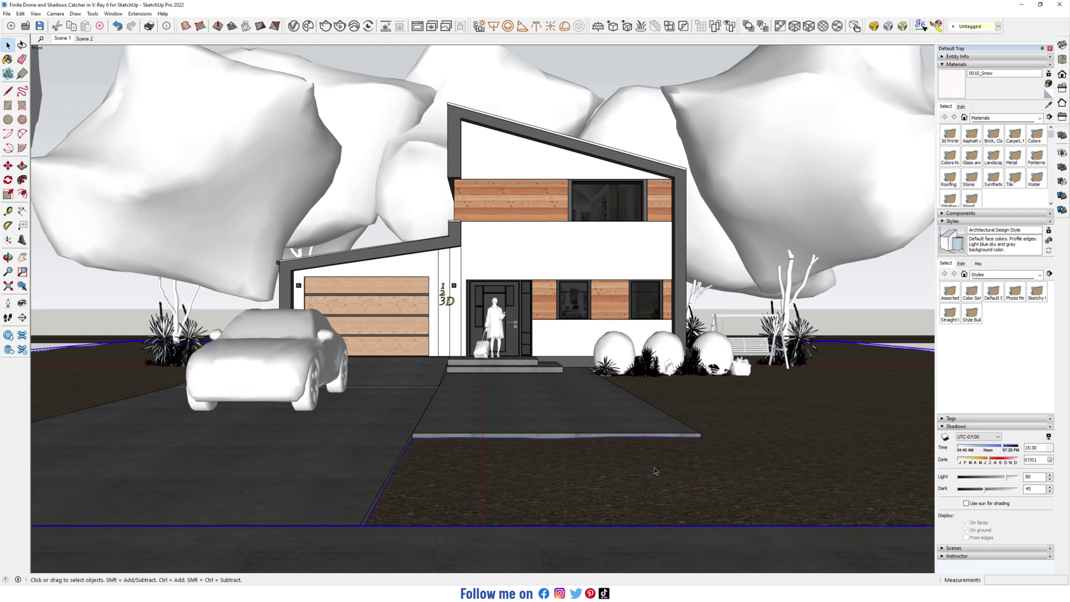
pyautogui.rightClick(654, 469)
pyautogui.click(687, 308)
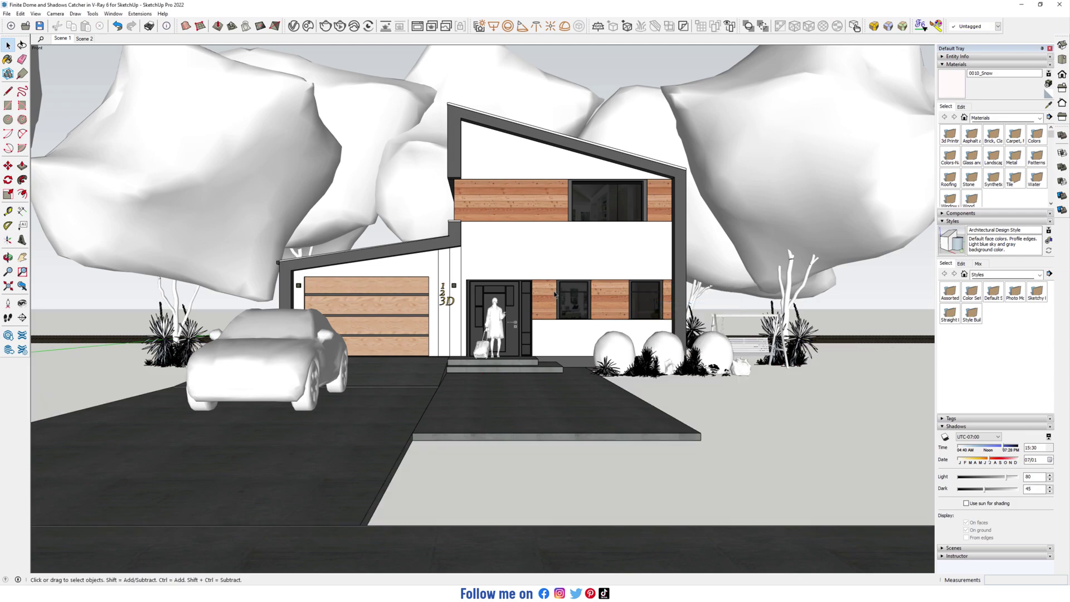
pyautogui.rightClick(83, 39)
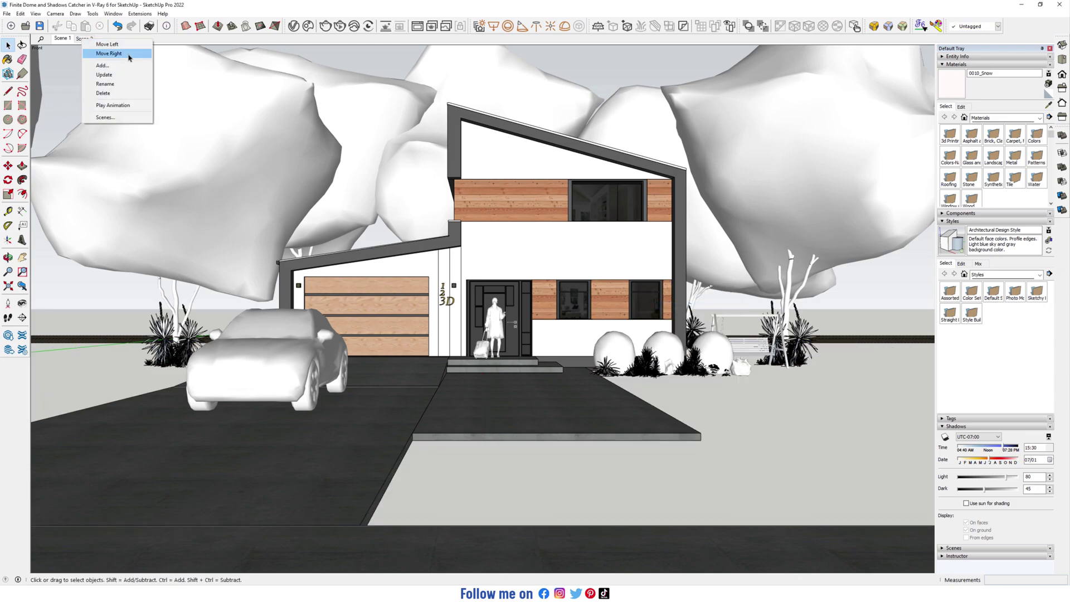
pyautogui.click(124, 66)
# Delete the white trees visible around and behind the house and update Scene 3
pyautogui.click(234, 158)
pyautogui.press('Delete')
pyautogui.click(294, 158)
pyautogui.press('Delete')
pyautogui.click(415, 130)
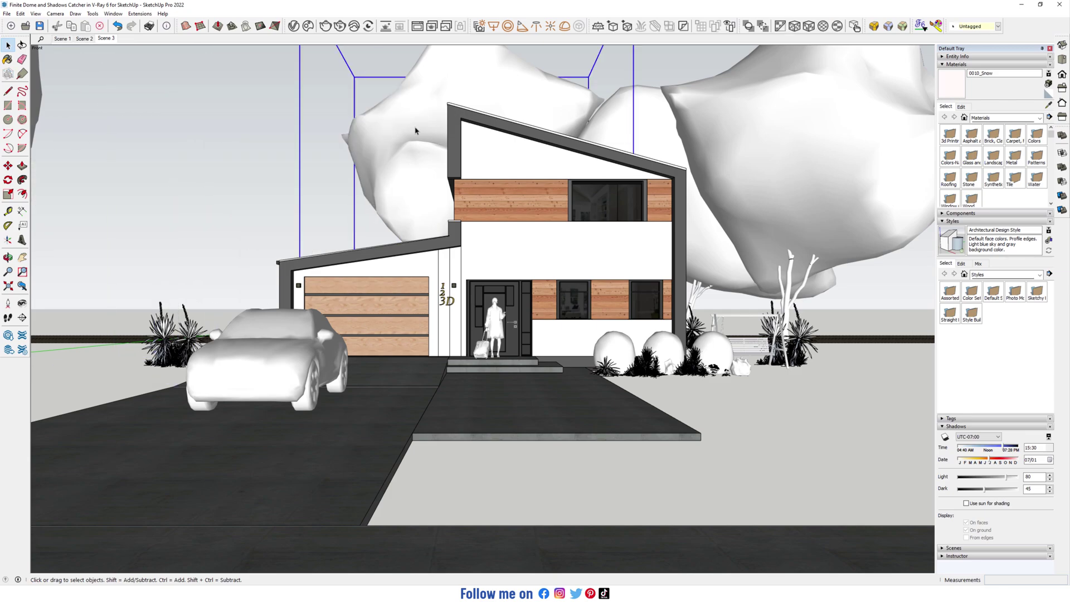
pyautogui.press('Delete')
pyautogui.click(785, 144)
pyautogui.press('Delete')
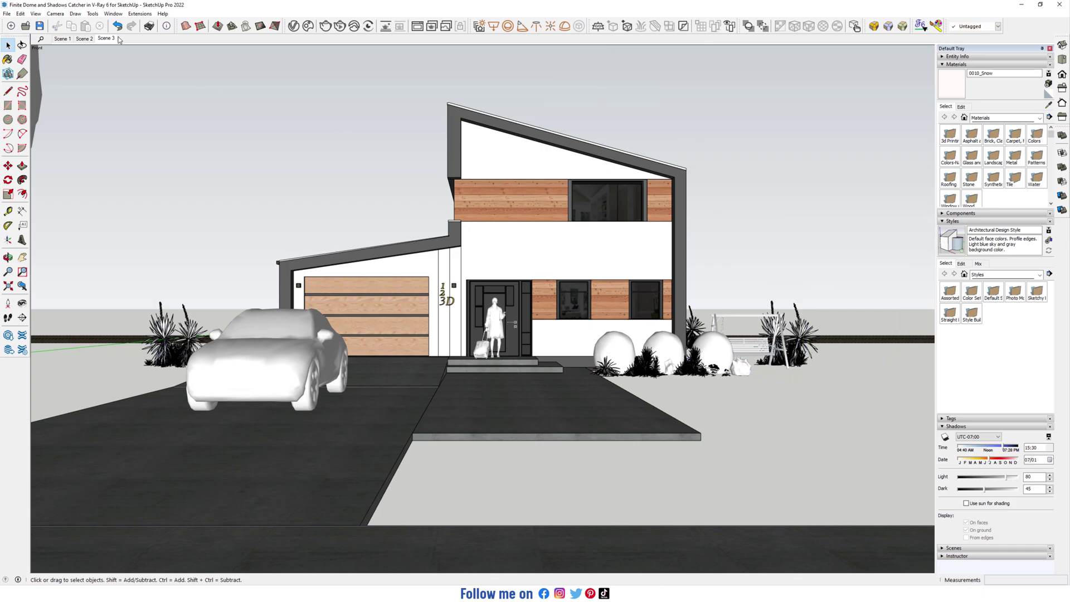
pyautogui.rightClick(101, 43)
pyautogui.click(134, 77)
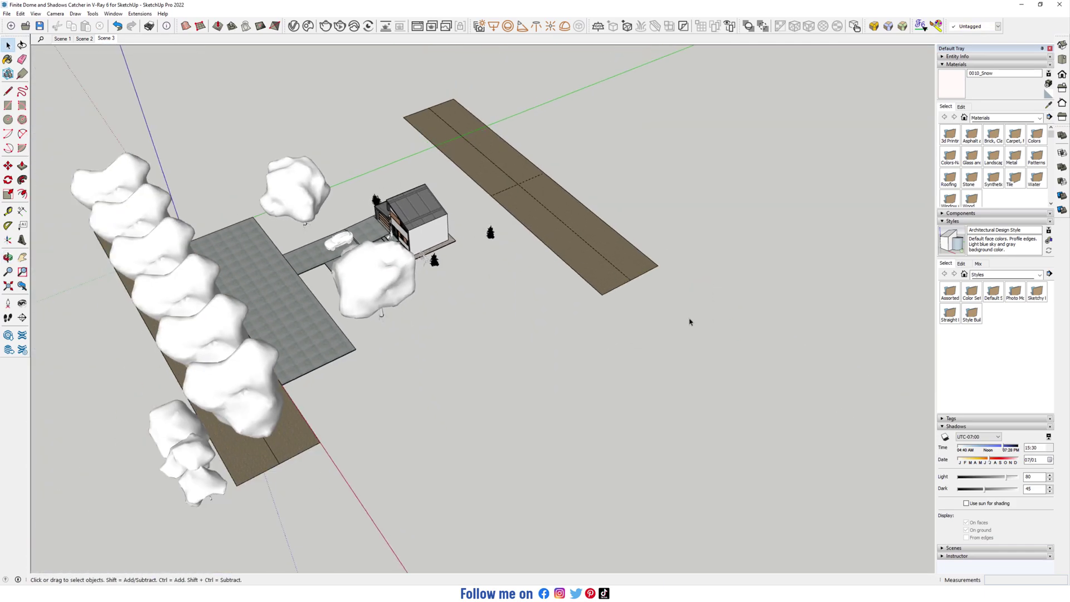
# Delete the brown ground strips behind the house and across the road with the remaining trees, and update Scene 3
pyautogui.click(553, 228)
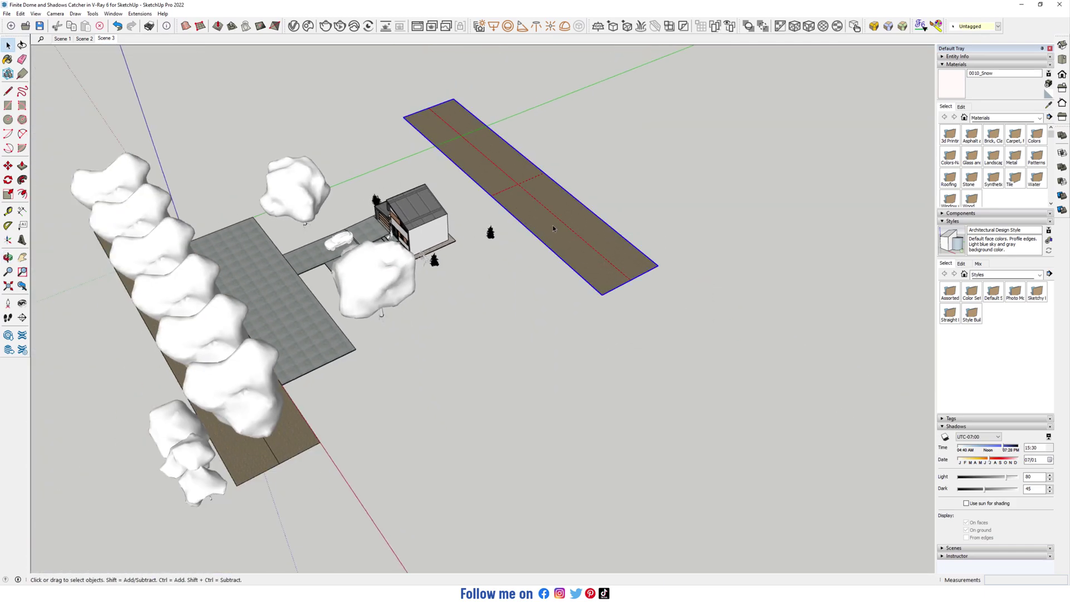
pyautogui.keyDown('shift'); pyautogui.click(306, 193); pyautogui.keyUp('shift')
pyautogui.keyDown('shift'); pyautogui.click(370, 274); pyautogui.keyUp('shift')
pyautogui.moveTo(370, 275); pyautogui.dragTo(150, 135, button='middle')
pyautogui.keyDown('shift'); pyautogui.moveTo(132, 118); pyautogui.dragTo(346, 418); pyautogui.keyUp('shift')
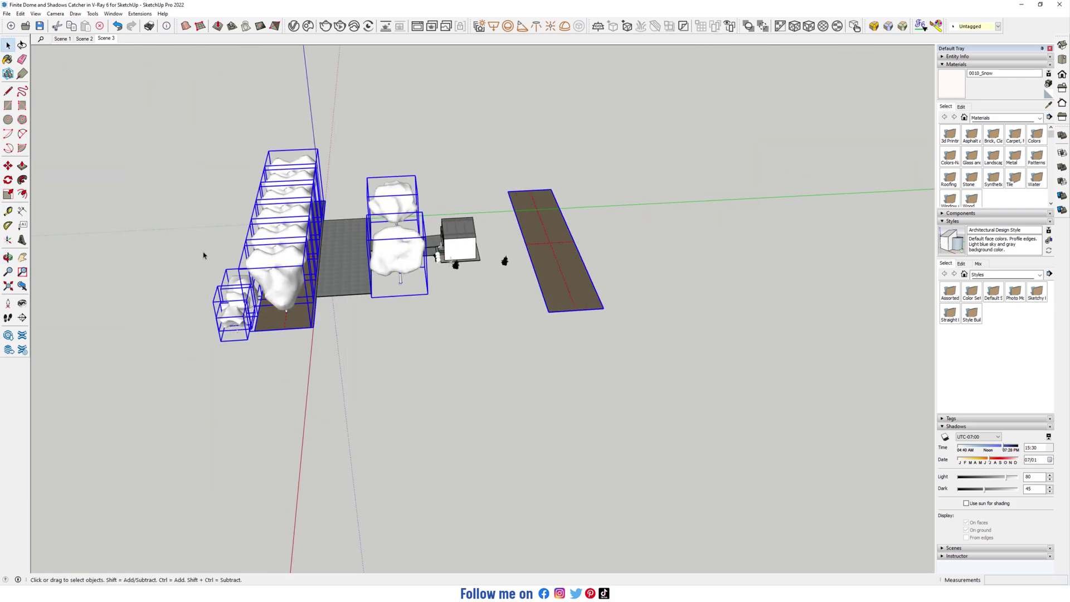
pyautogui.click(116, 42)
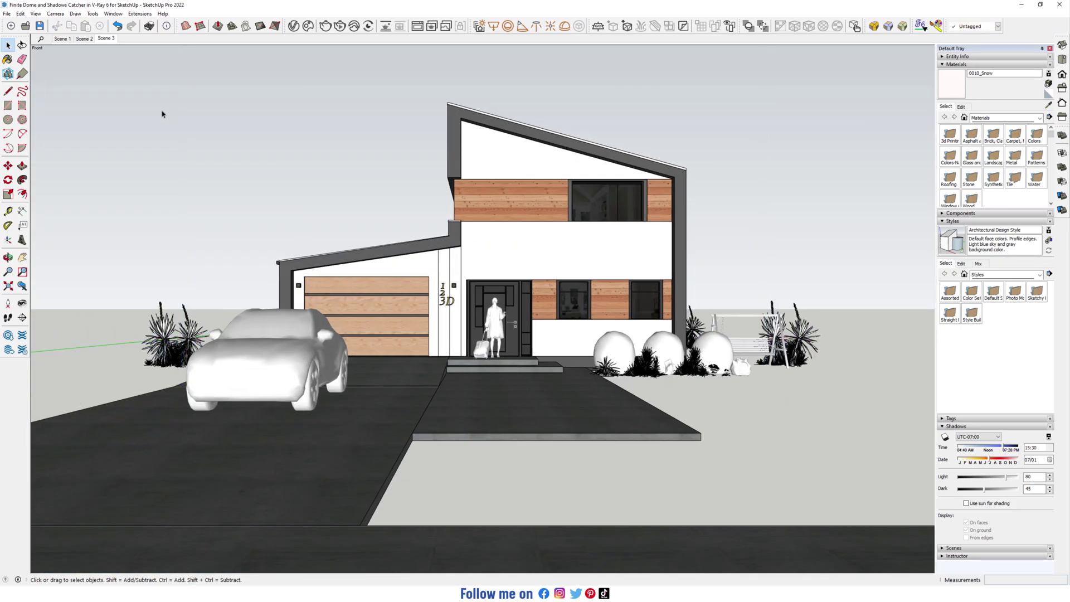
pyautogui.rightClick(109, 42)
pyautogui.click(152, 72)
# Set the environment background intensity to 0 in the V-Ray render settings
pyautogui.moveTo(436, 376); pyautogui.dragTo(625, 296, button='middle')
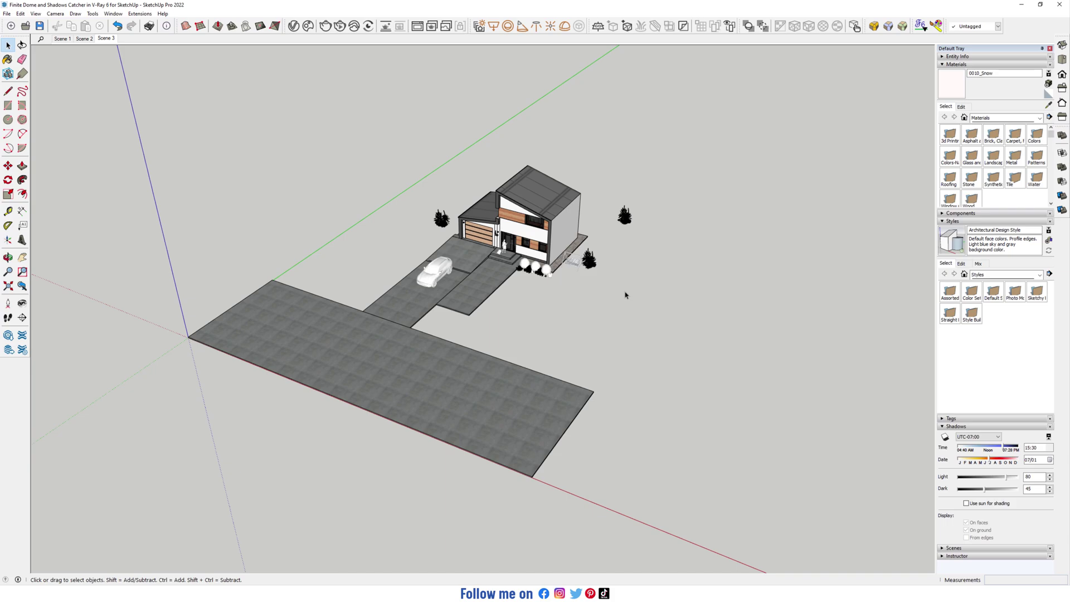
pyautogui.click(293, 27)
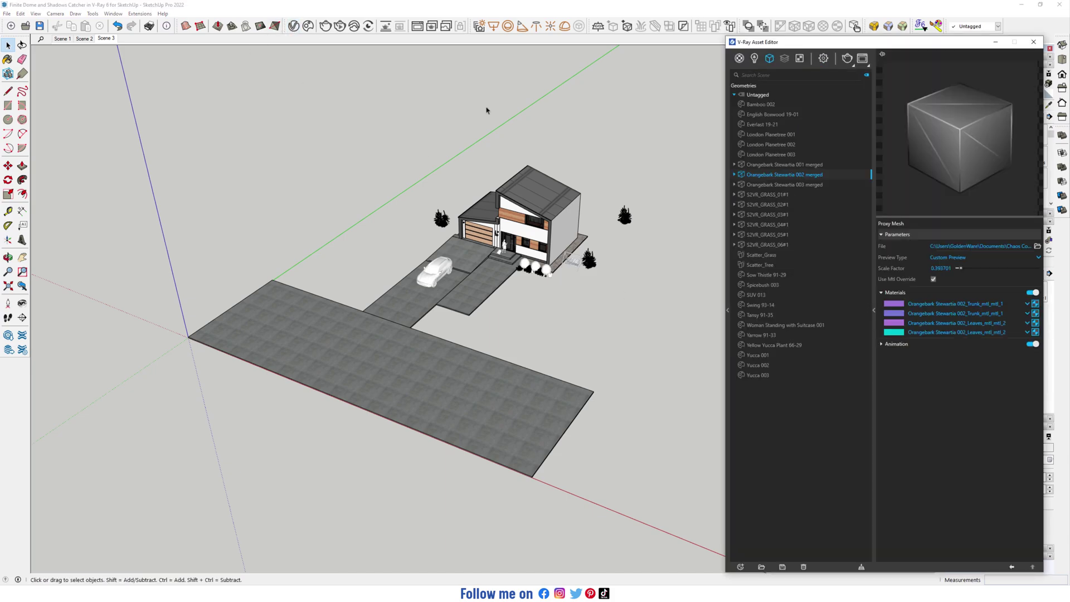
pyautogui.click(823, 59)
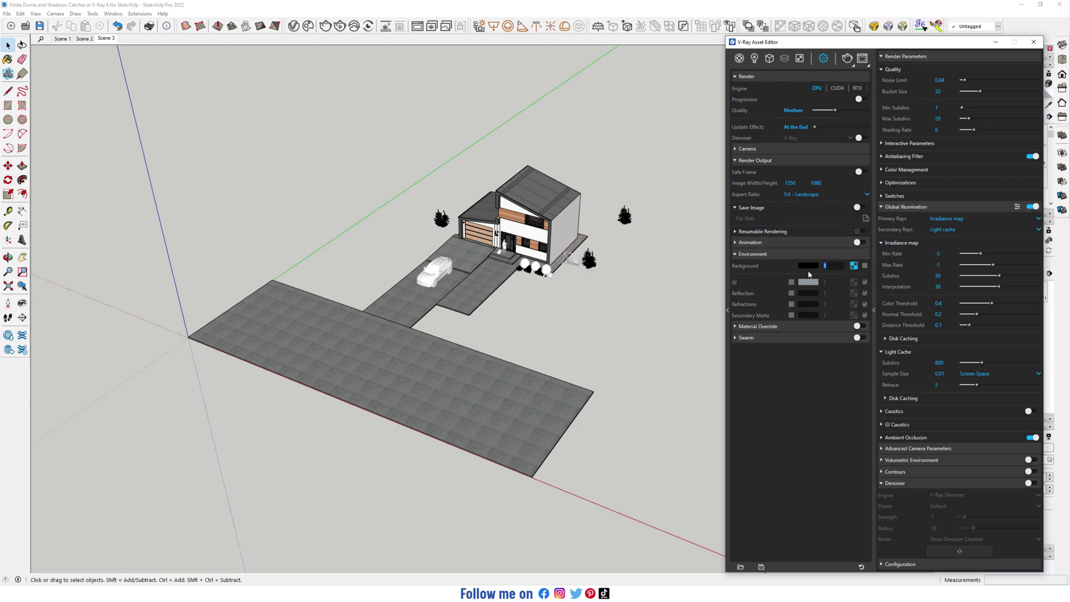
pyautogui.press('Return')
# Check the scene's lights, set the render image height to 450, and run a trial interactive render before closing the frame buffer
pyautogui.click(754, 58)
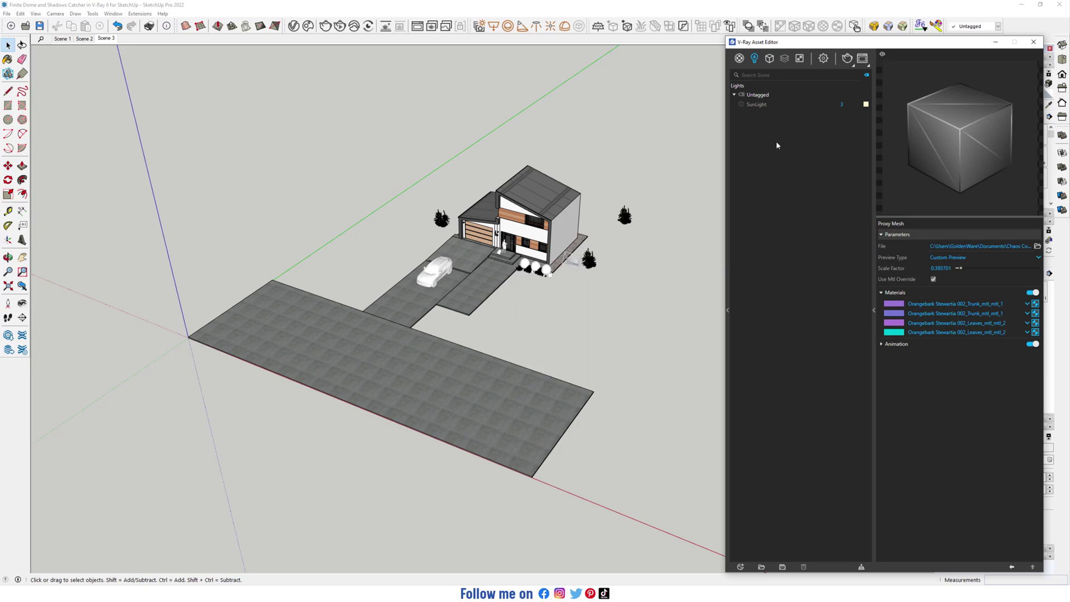
pyautogui.click(824, 59)
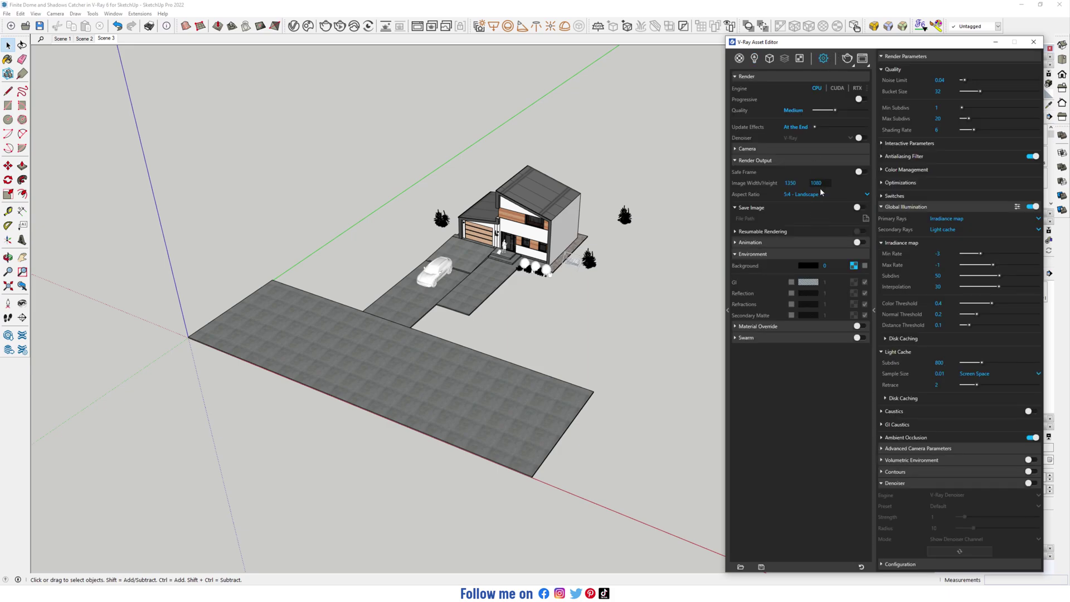
pyautogui.click(817, 183)
pyautogui.click(861, 58)
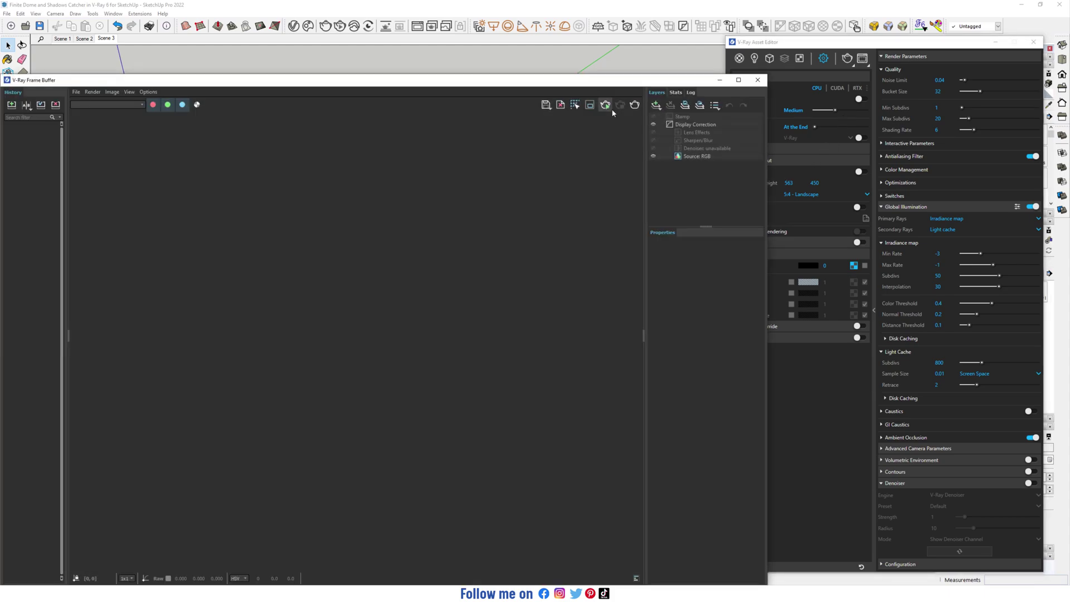
pyautogui.click(607, 109)
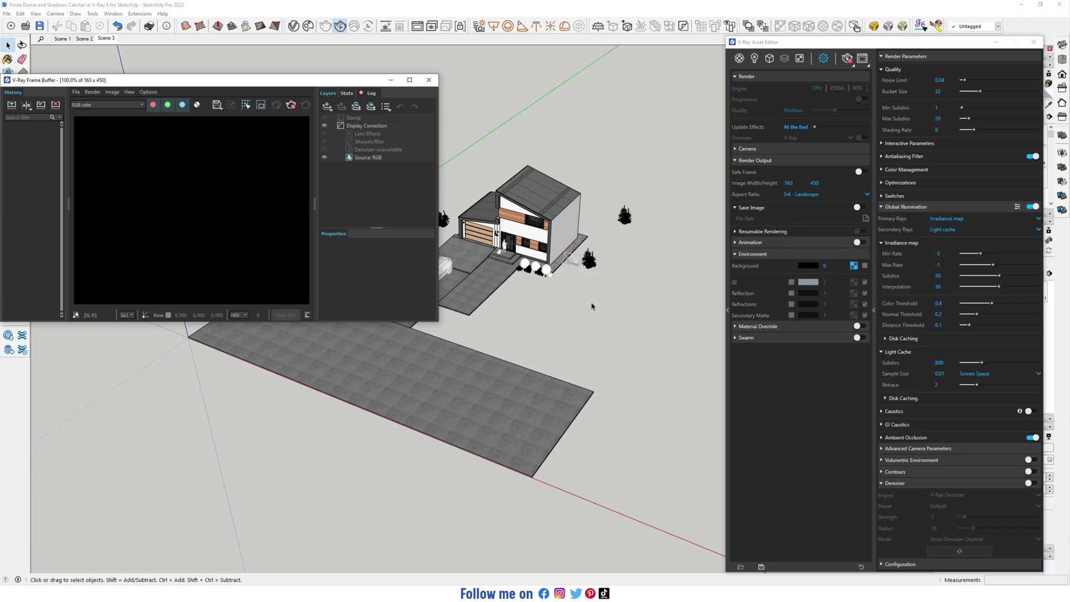
pyautogui.click(429, 80)
# Place a V-Ray dome light near the corner where the driveway meets the road
pyautogui.moveTo(605, 181); pyautogui.dragTo(312, 210, button='middle')
pyautogui.scroll(5, 474, 243)
pyautogui.scroll(4, 474, 242)
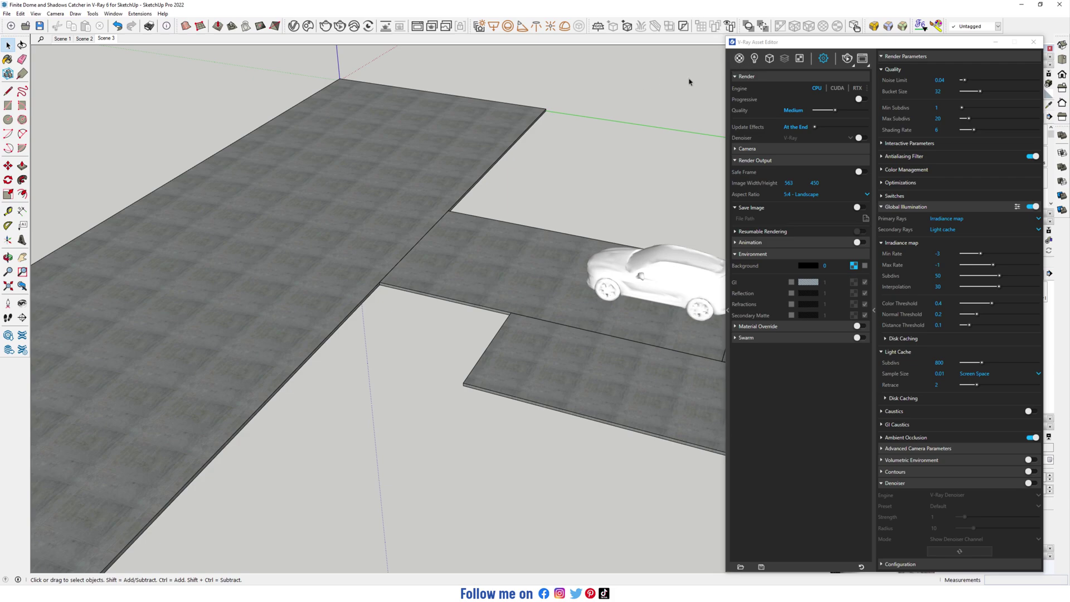
pyautogui.click(565, 26)
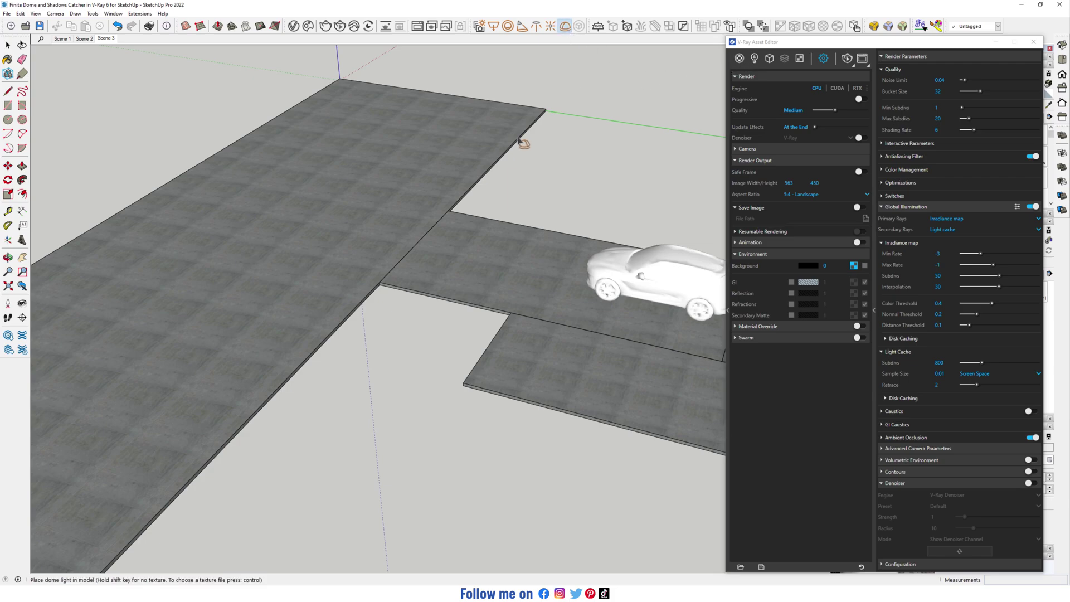
pyautogui.click(365, 297)
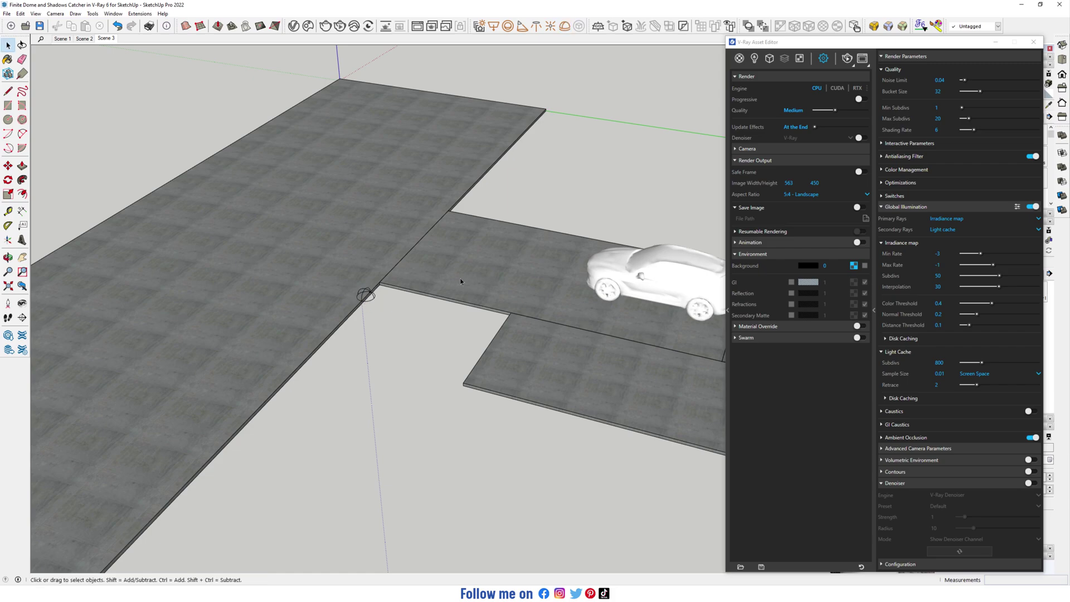
pyautogui.moveTo(363, 295); pyautogui.dragTo(484, 354, button='middle')
pyautogui.scroll(-5, 545, 310)
pyautogui.scroll(3, 350, 344)
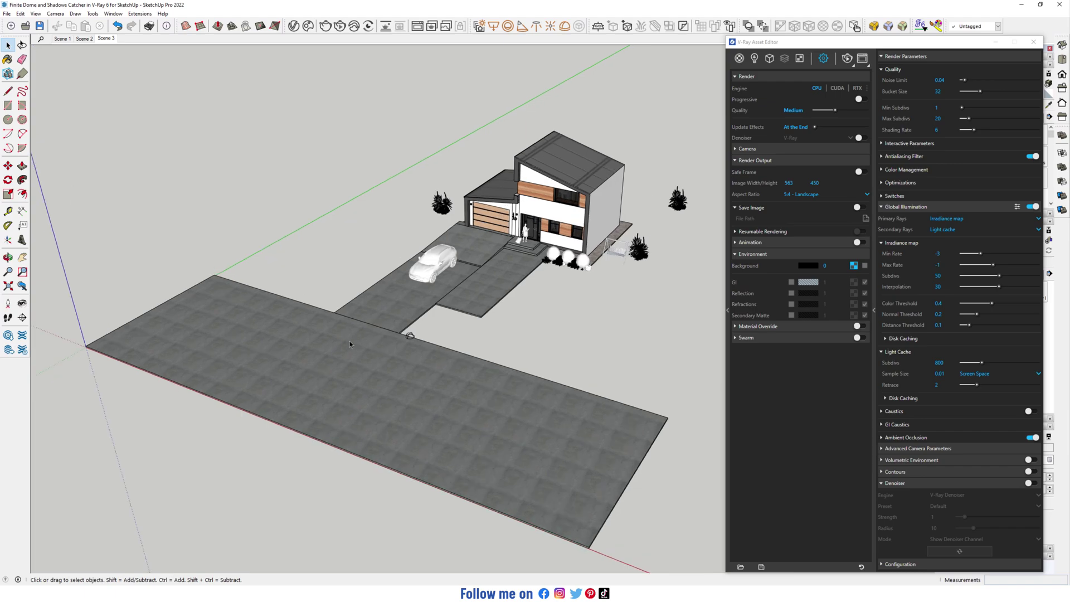
# Start an interactive render and frame the house, driveway and road from a lower angle
pyautogui.click(847, 58)
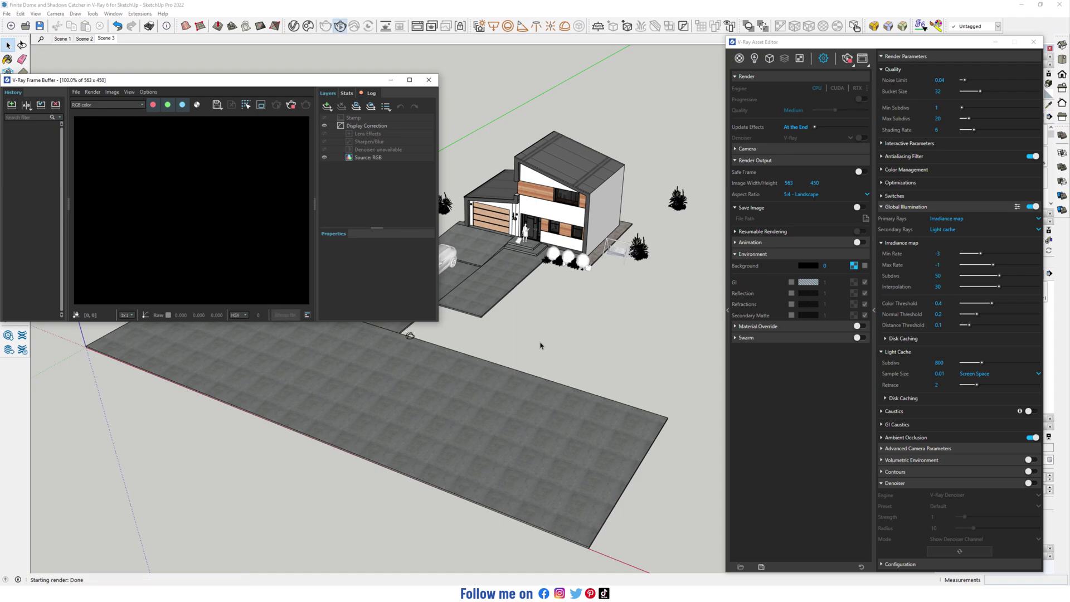
pyautogui.moveTo(544, 349); pyautogui.dragTo(558, 362, button='middle')
pyautogui.moveTo(514, 255)
pyautogui.mouseDown(button='middle')
pyautogui.moveTo(505, 267)
pyautogui.moveTo(520, 241)
pyautogui.moveTo(489, 278)
pyautogui.mouseUp(button='middle')
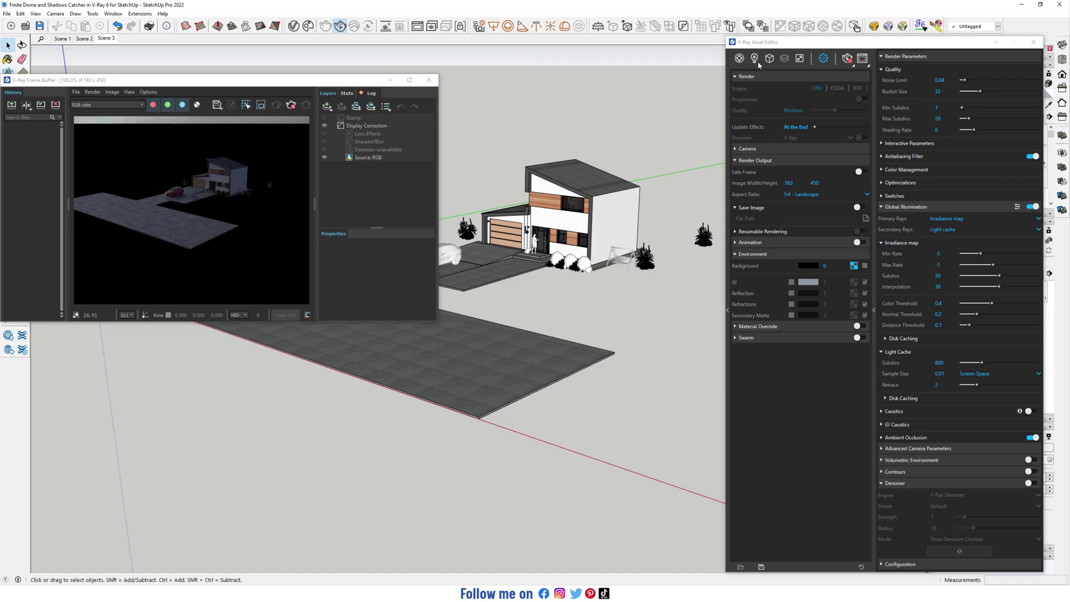
# Replace the Dome Light's HDR texture with the image file from the project's finite dome folder
pyautogui.click(755, 58)
pyautogui.click(761, 104)
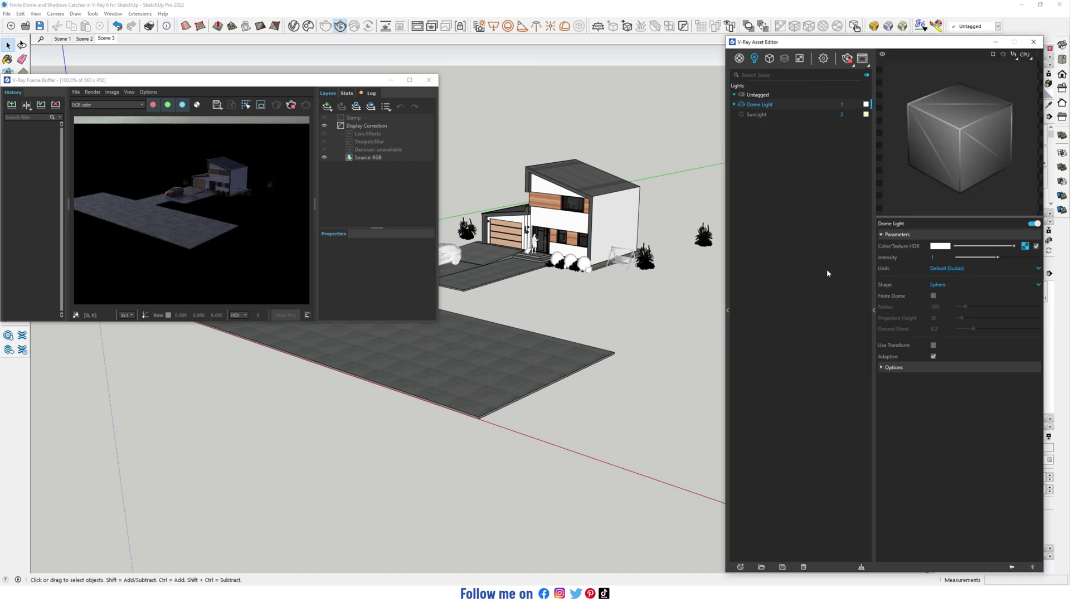
pyautogui.click(1026, 246)
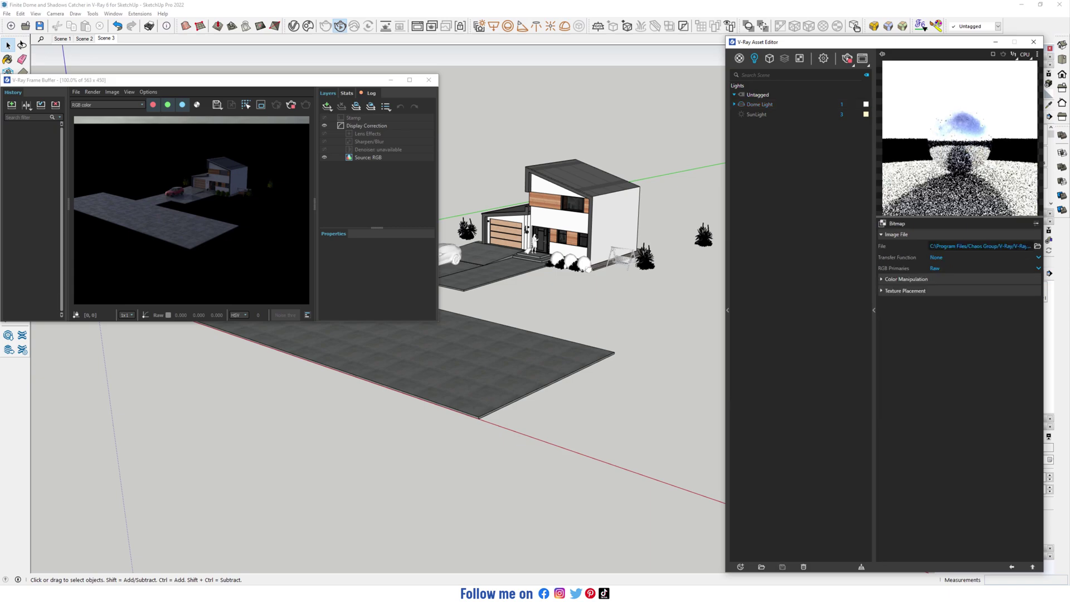
pyautogui.click(1037, 246)
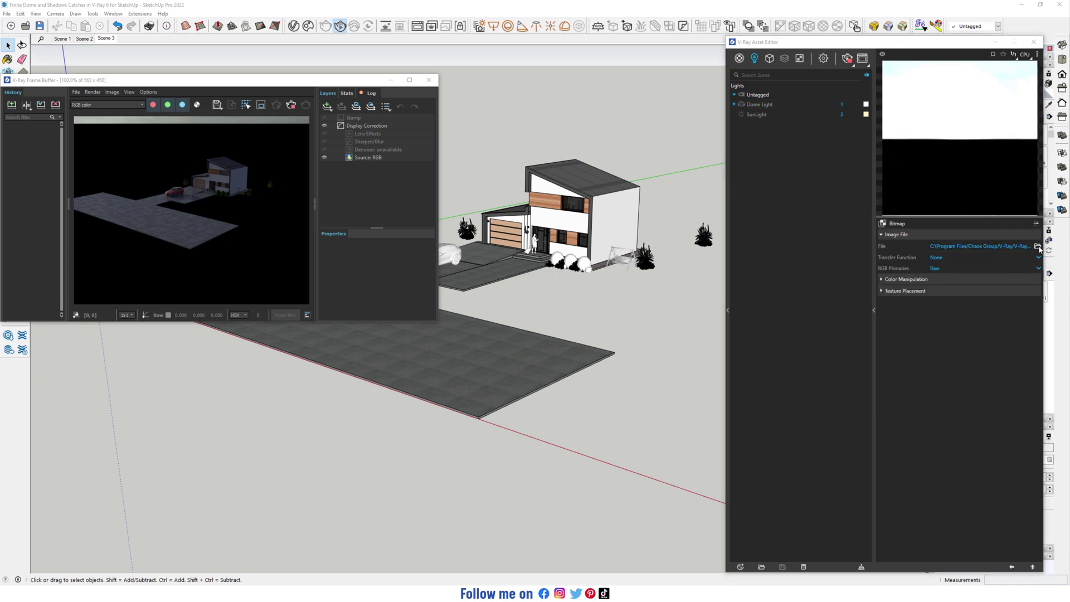
pyautogui.click(666, 119)
pyautogui.click(998, 481)
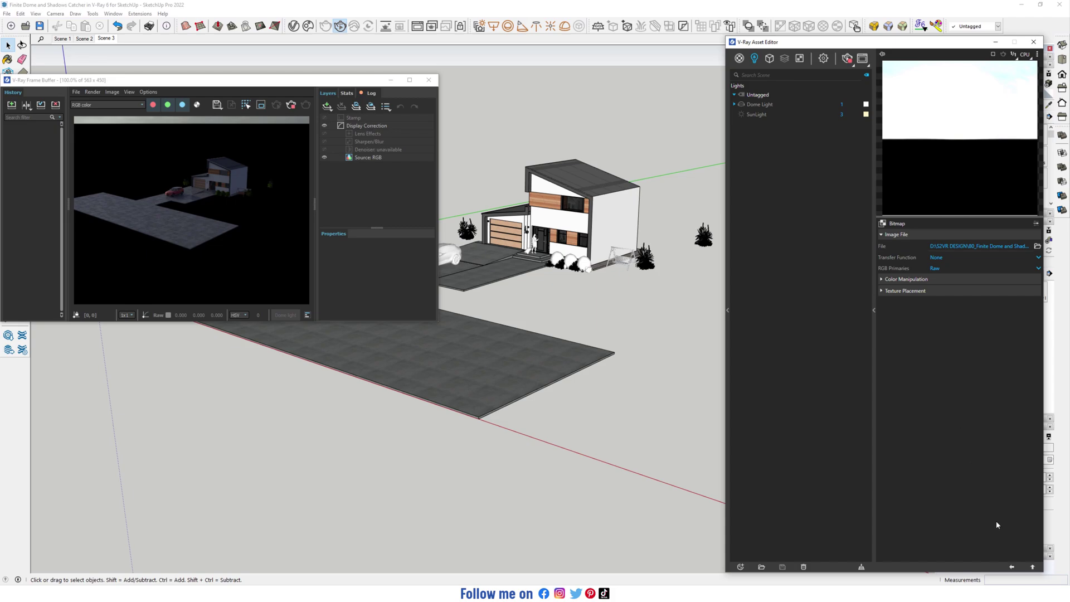
pyautogui.click(1011, 567)
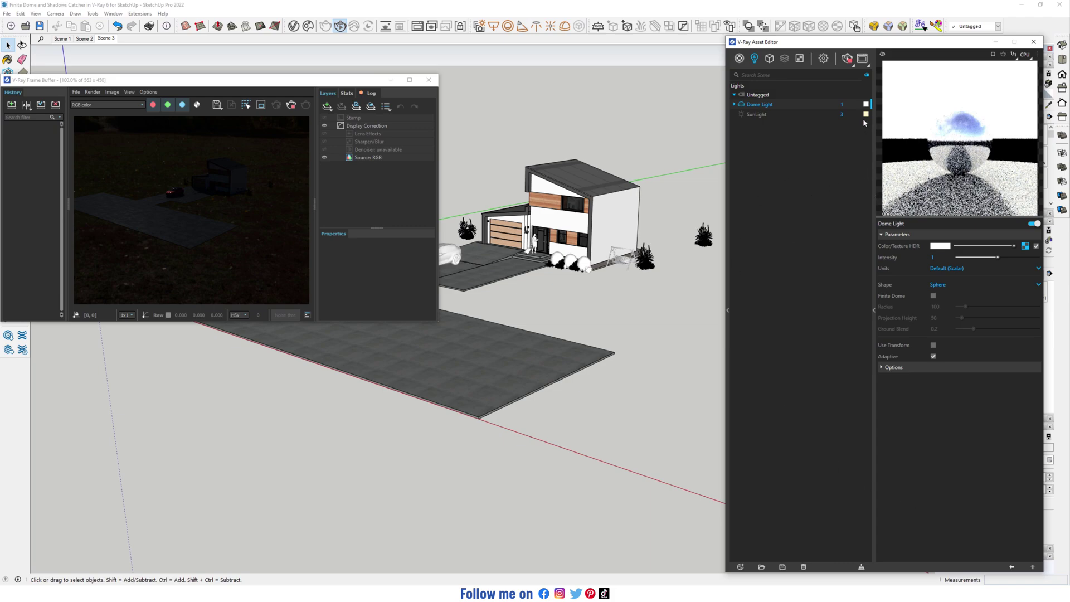
# Raise the Dome Light's intensity to 10 and finally to 50
pyautogui.doubleClick(851, 105)
pyautogui.write('0')
pyautogui.press('Return')
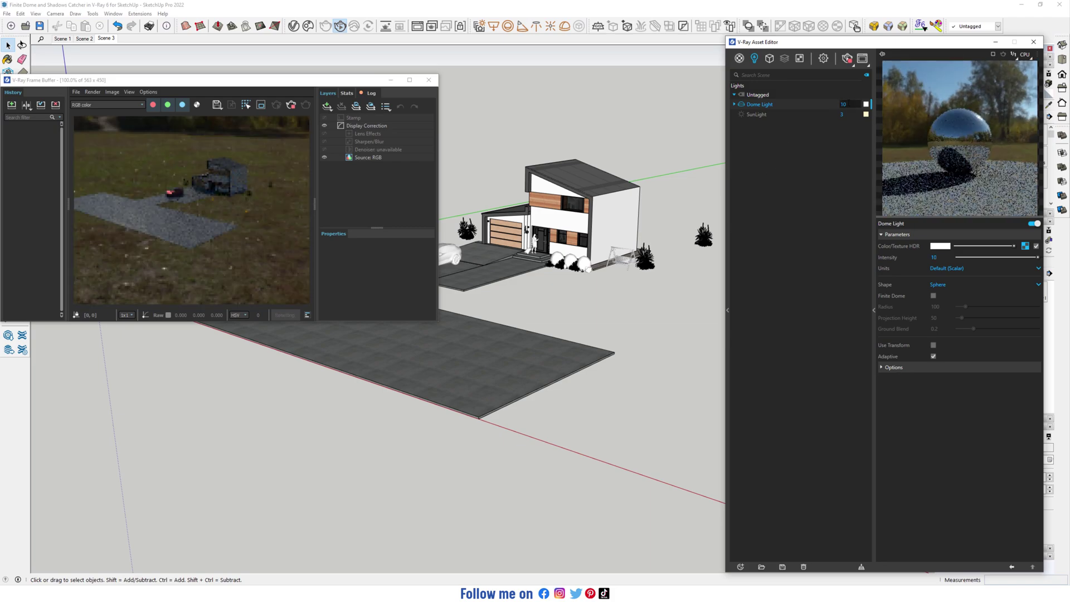
pyautogui.write('5')
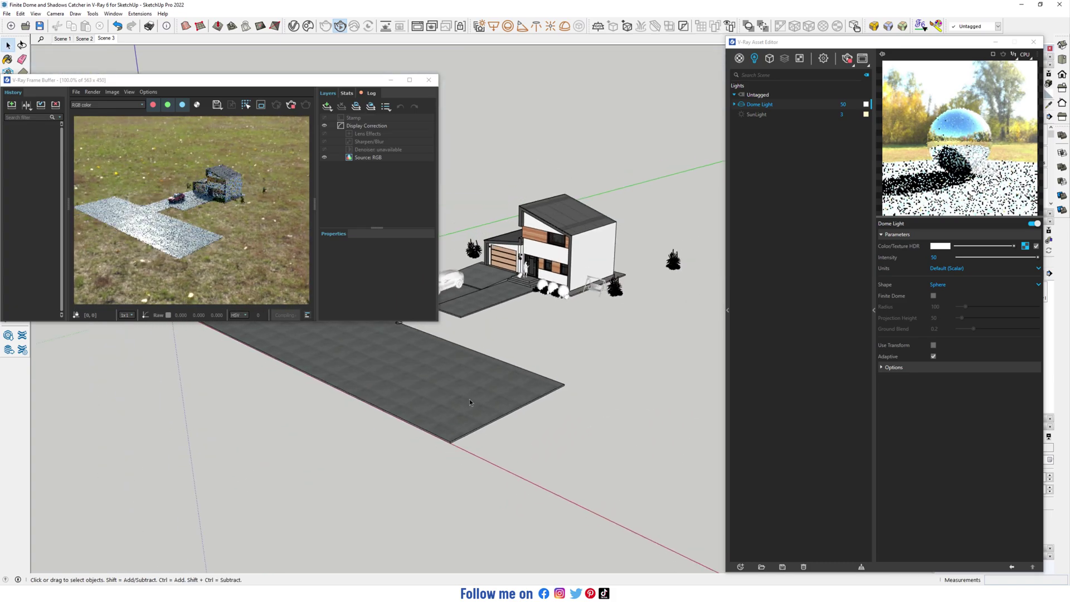
pyautogui.scroll(2, 556, 341)
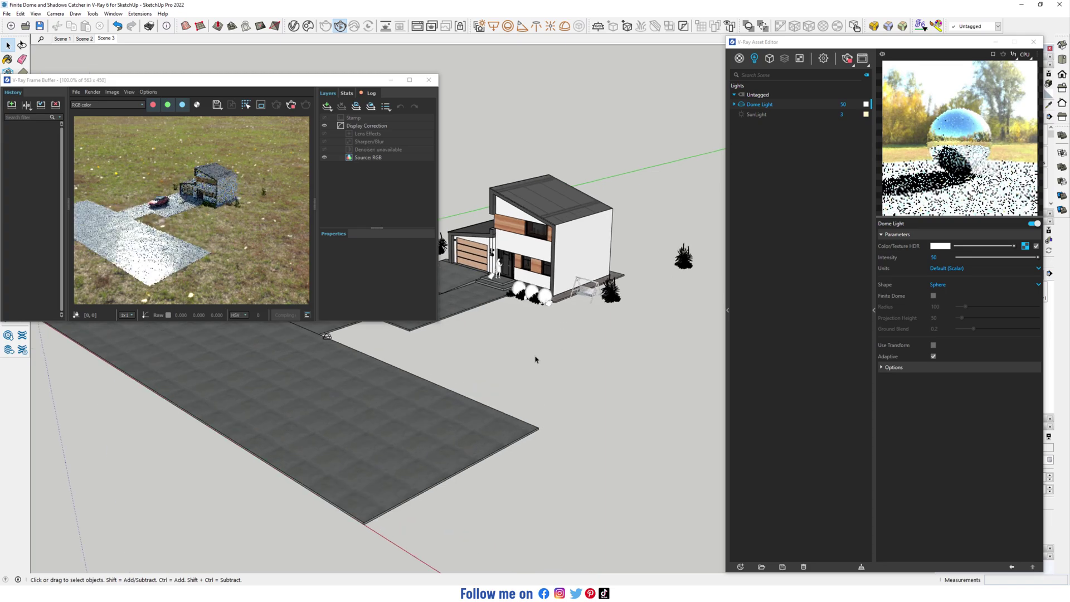
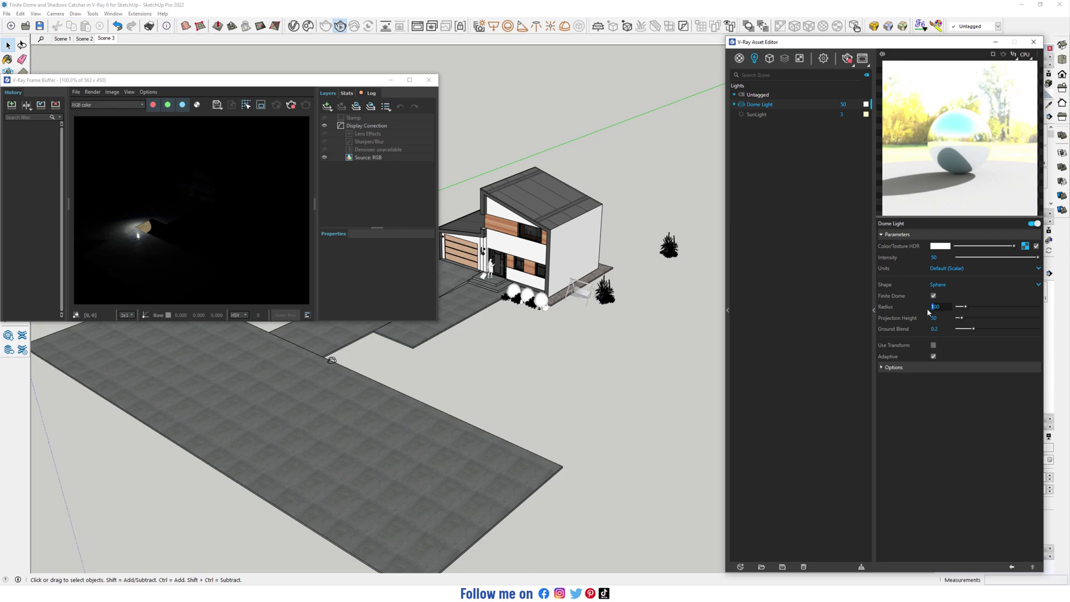
# Raise the Dome Light's finite dome radius to 200 and finally to 1000
pyautogui.write('2')
pyautogui.press('Return')
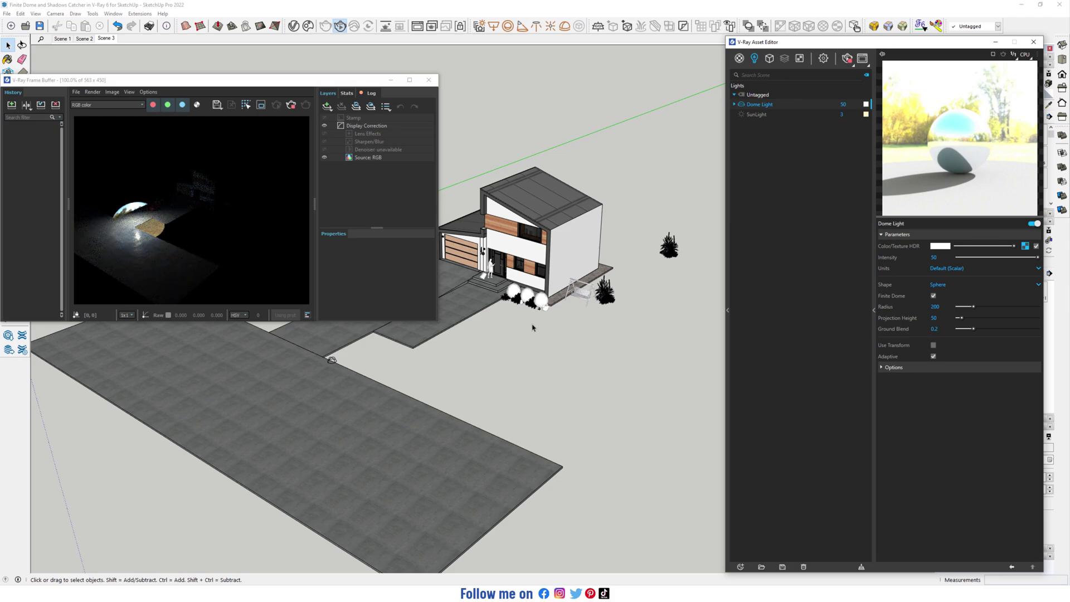
pyautogui.write('10')
pyautogui.press('Return')
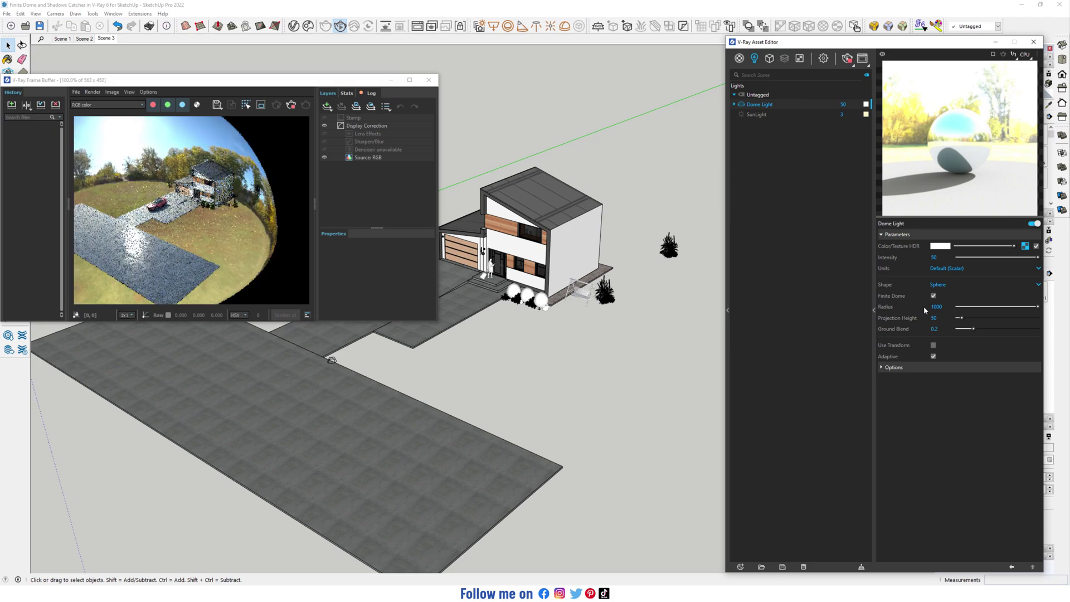
# Raise the Dome Light's finite dome radius to 2000 and finally to 2500
pyautogui.moveTo(535, 400)
pyautogui.mouseDown(button='middle')
pyautogui.moveTo(513, 348)
pyautogui.moveTo(454, 341)
pyautogui.moveTo(452, 330)
pyautogui.moveTo(520, 306)
pyautogui.moveTo(509, 334)
pyautogui.moveTo(444, 376)
pyautogui.moveTo(530, 370)
pyautogui.mouseUp(button='middle')
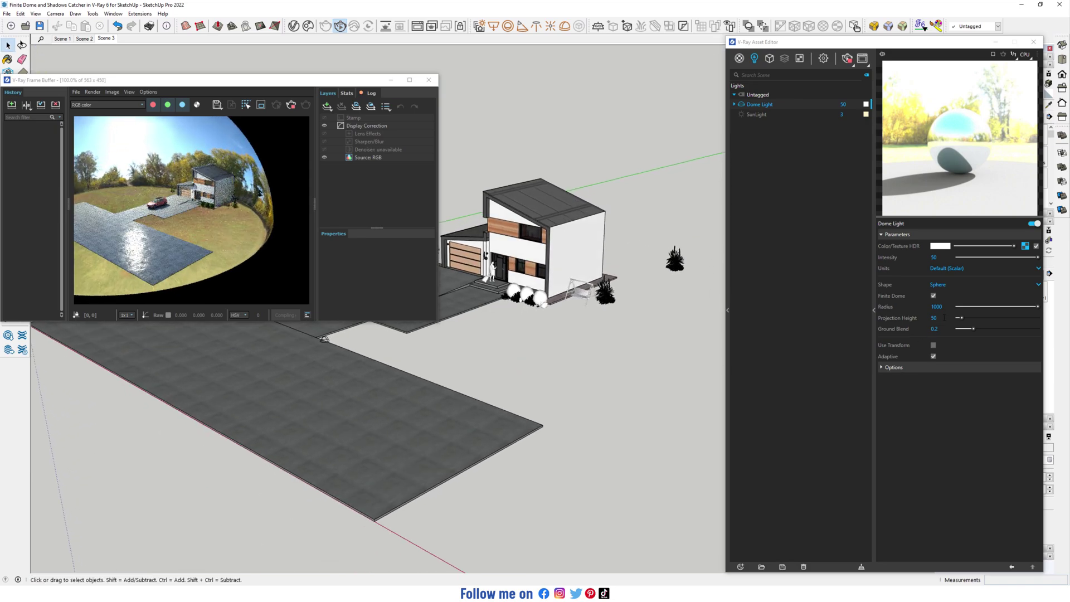
pyautogui.moveTo(934, 307); pyautogui.dragTo(923, 311)
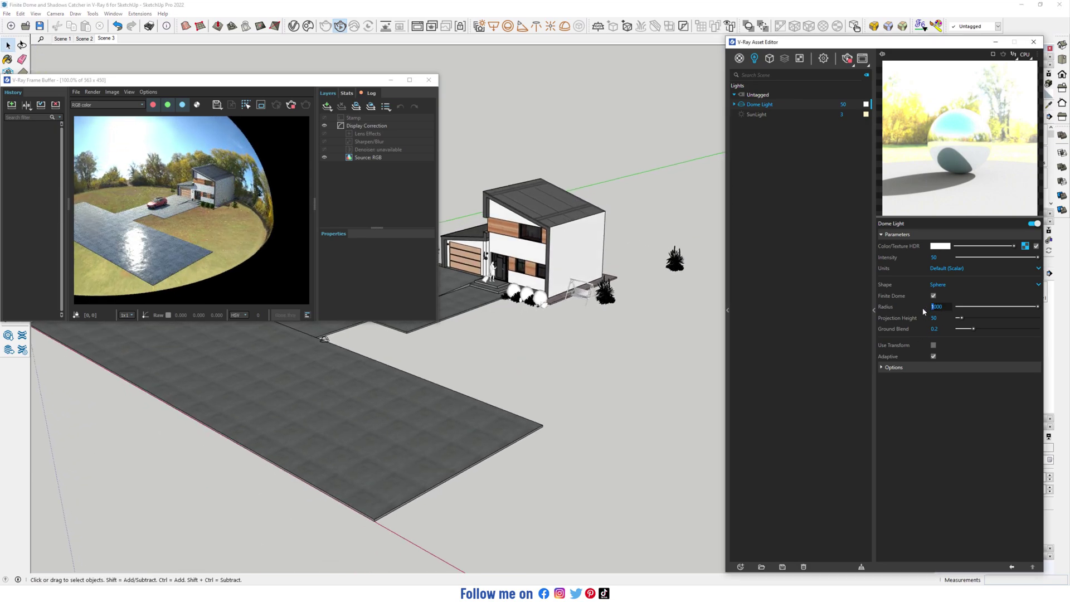
pyautogui.write('2')
pyautogui.press('Return')
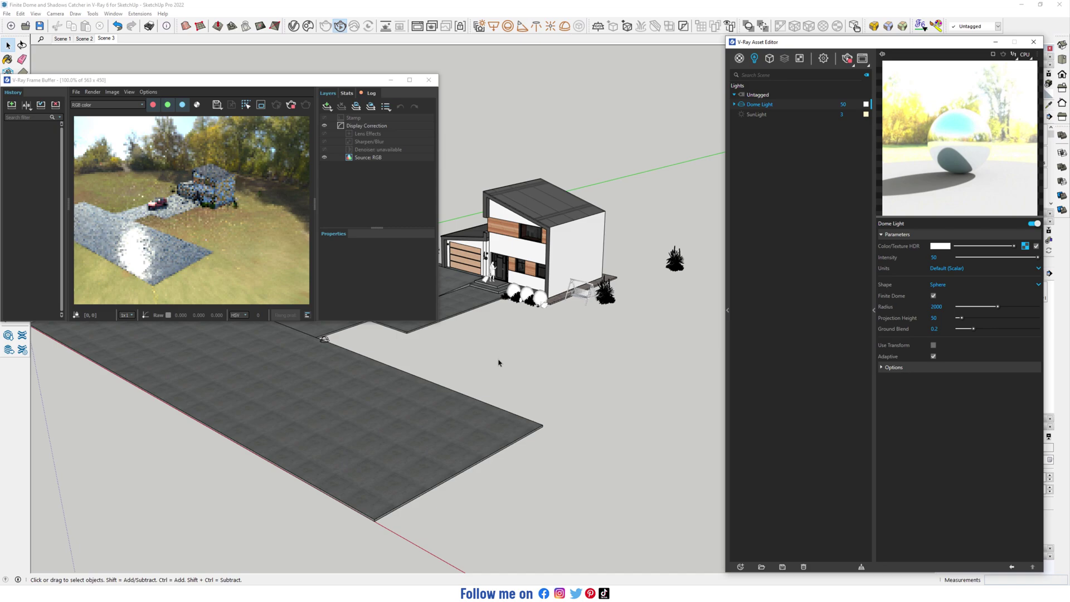
pyautogui.moveTo(490, 357); pyautogui.dragTo(614, 349, button='middle')
pyautogui.moveTo(494, 356)
pyautogui.mouseDown(button='middle')
pyautogui.moveTo(622, 335)
pyautogui.moveTo(585, 359)
pyautogui.moveTo(470, 389)
pyautogui.mouseUp(button='middle')
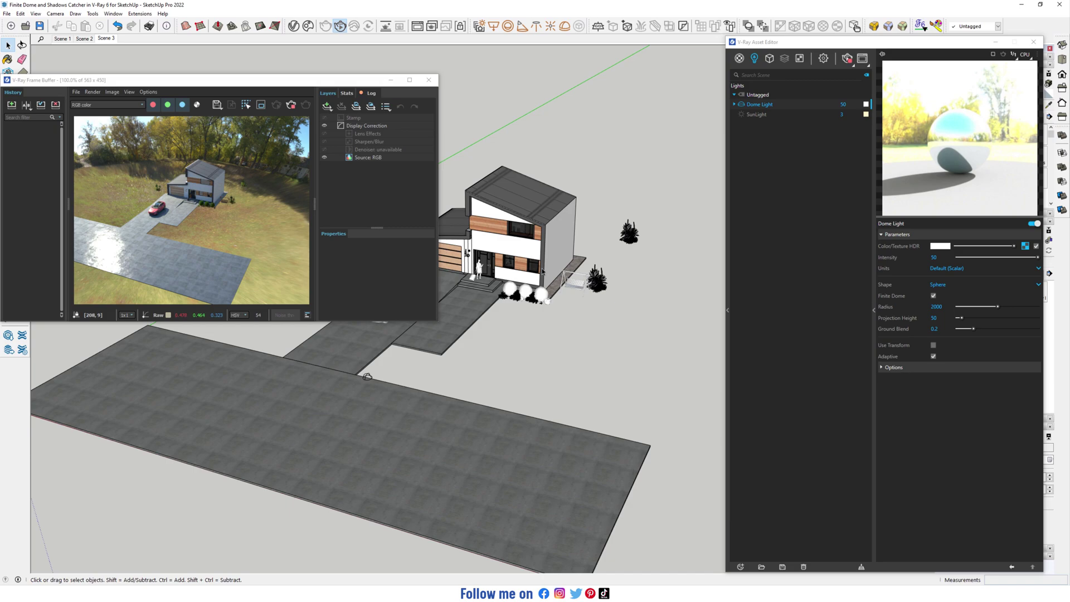
pyautogui.click(936, 307)
pyautogui.click(936, 307)
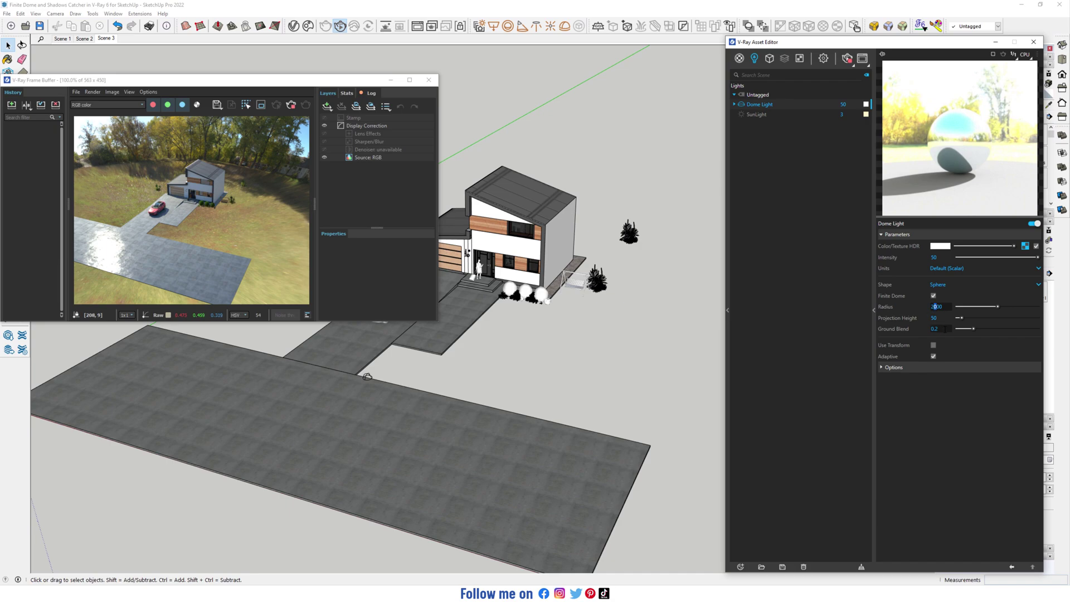
pyautogui.write('5')
pyautogui.press('Return')
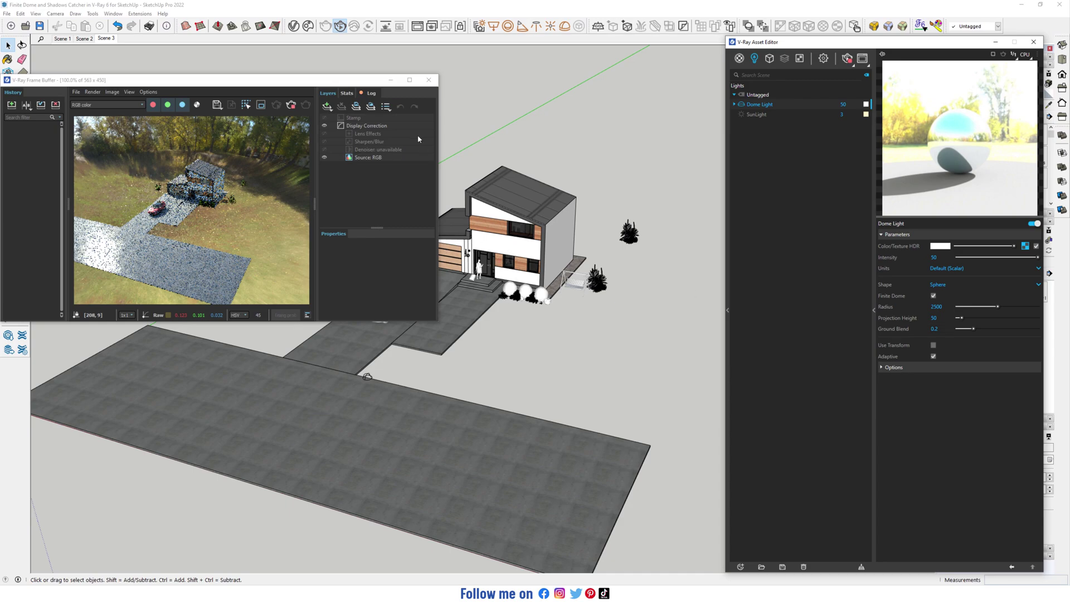
# Raise the Dome Light's projection height to 250.6 and switch to the Scene 3 view of the house front
pyautogui.moveTo(367, 377)
pyautogui.mouseDown(button='middle')
pyautogui.moveTo(341, 372)
pyautogui.moveTo(331, 340)
pyautogui.moveTo(363, 339)
pyautogui.mouseUp(button='middle')
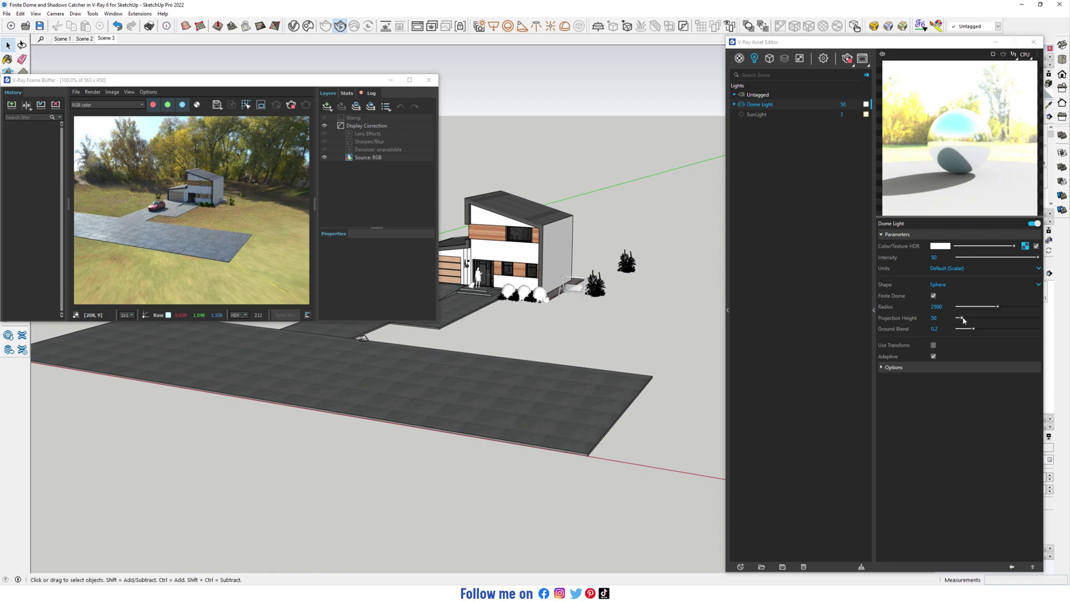
pyautogui.moveTo(962, 320); pyautogui.dragTo(978, 318)
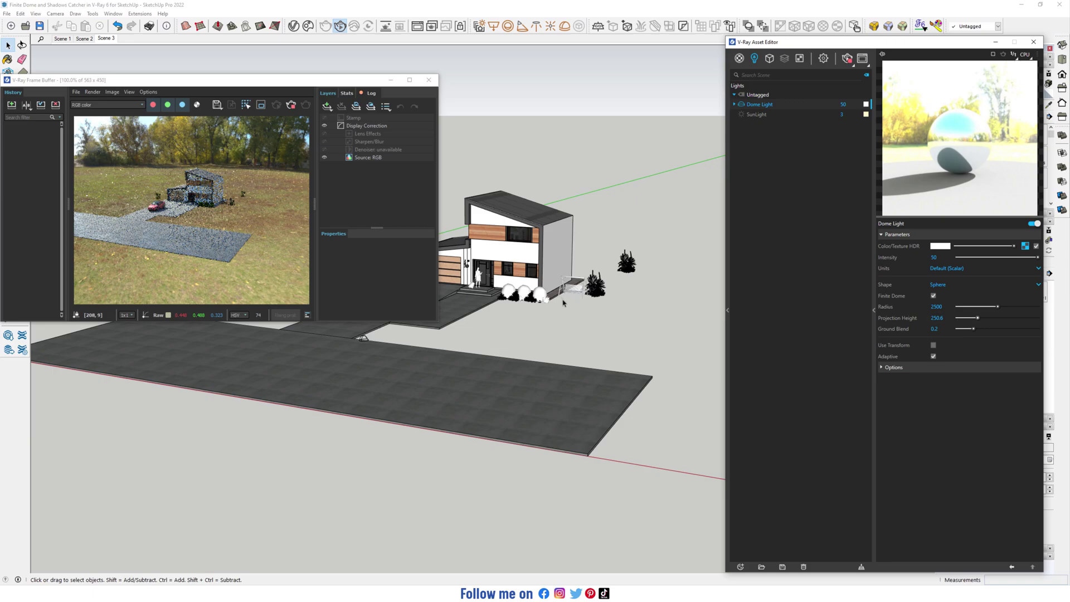
pyautogui.click(106, 38)
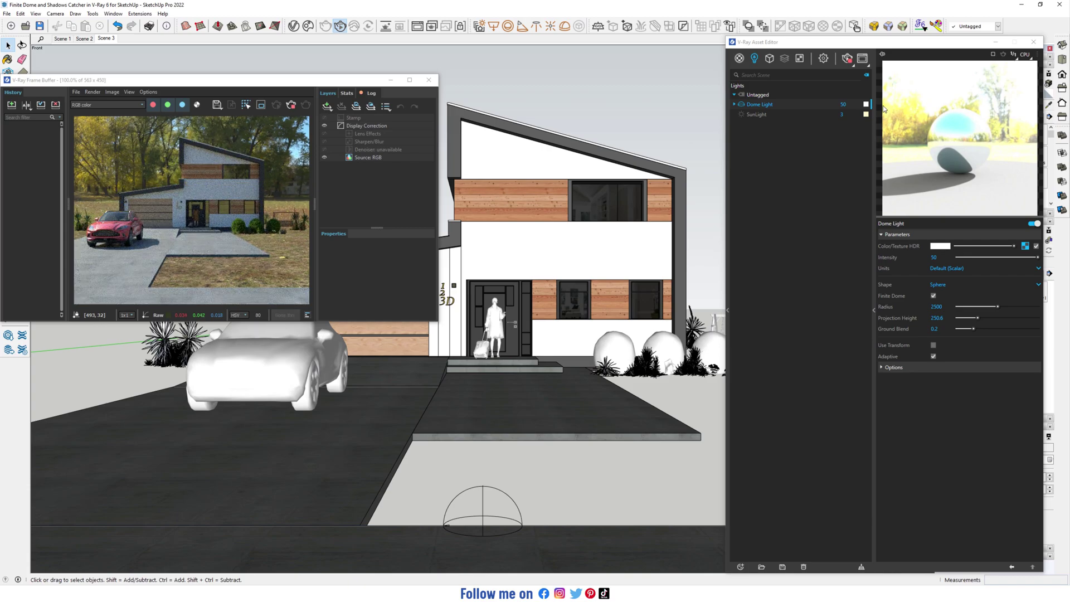
# Stop the interactive render, set the output size to 1350 x 1080 and restart the render
pyautogui.click(292, 108)
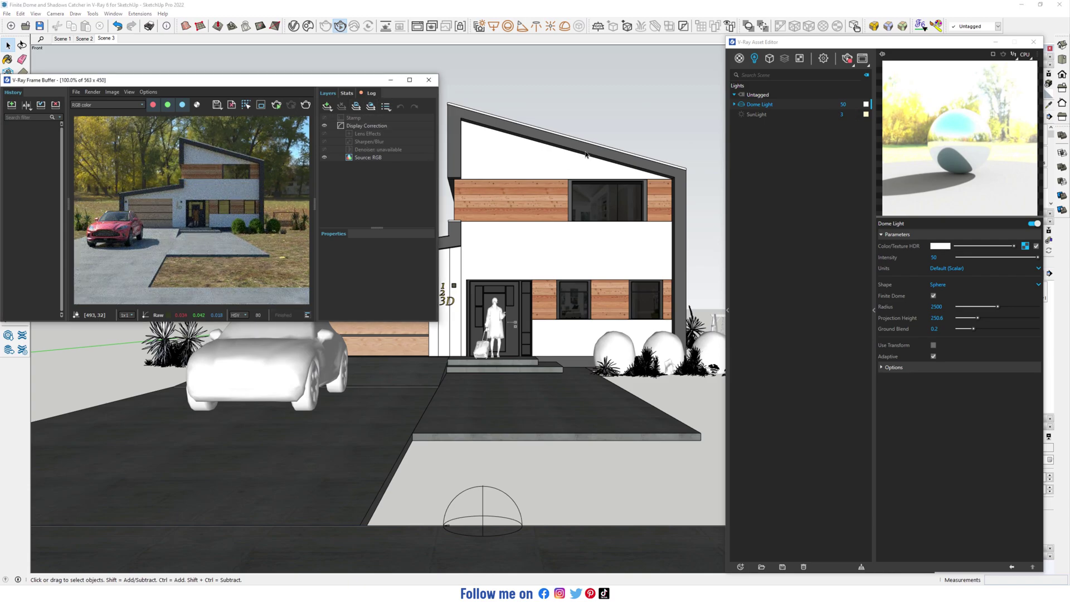
pyautogui.click(823, 58)
pyautogui.doubleClick(818, 183)
pyautogui.write('1350')
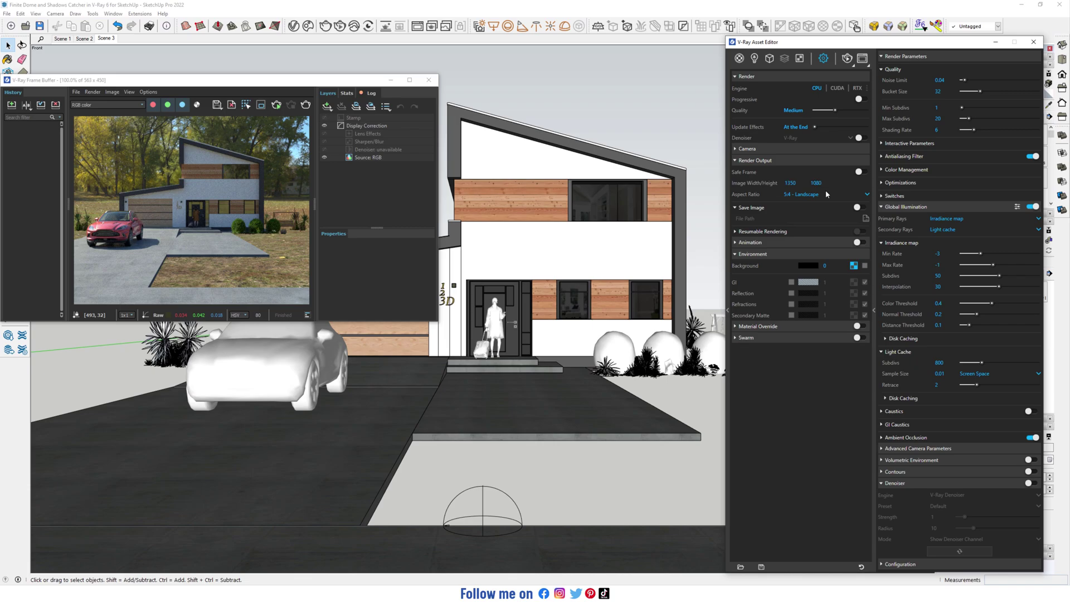
pyautogui.click(276, 105)
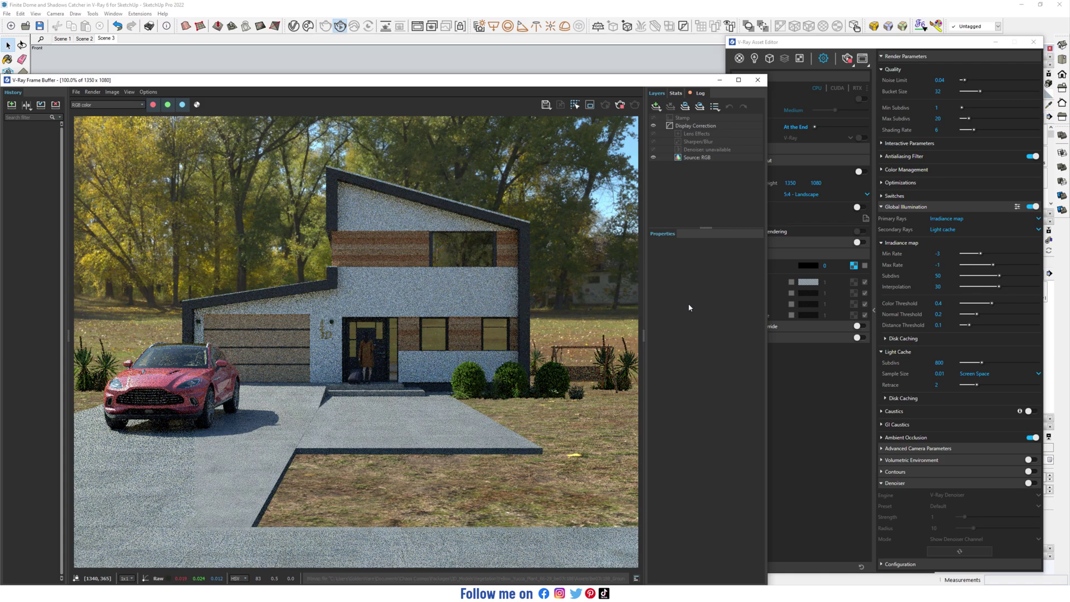
# Lower the Dome Light's projection height to 50 and finally set it to 100
pyautogui.click(754, 58)
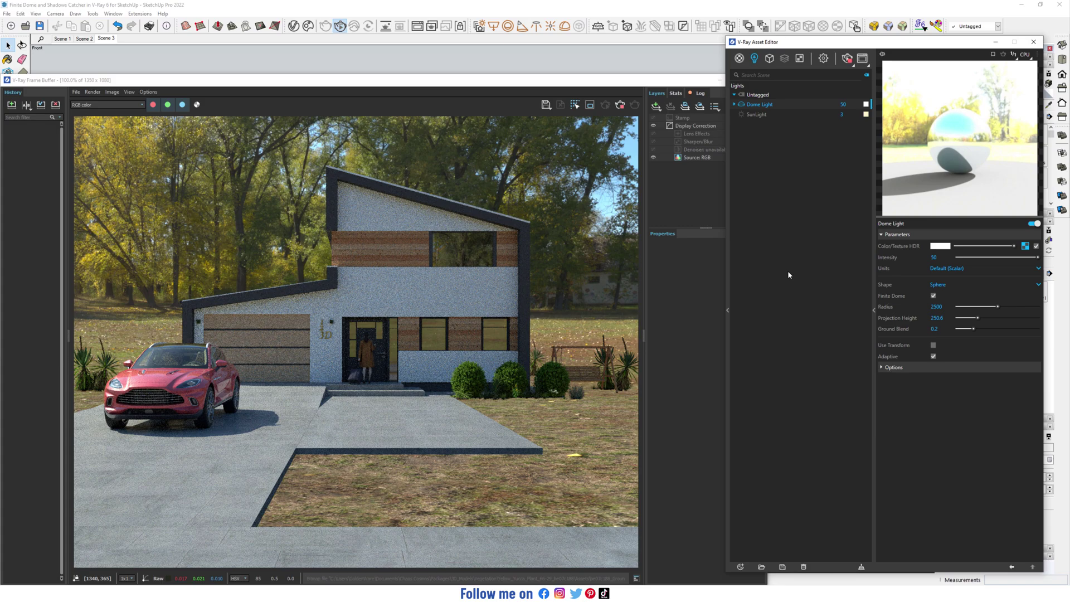
pyautogui.moveTo(978, 322); pyautogui.dragTo(936, 322)
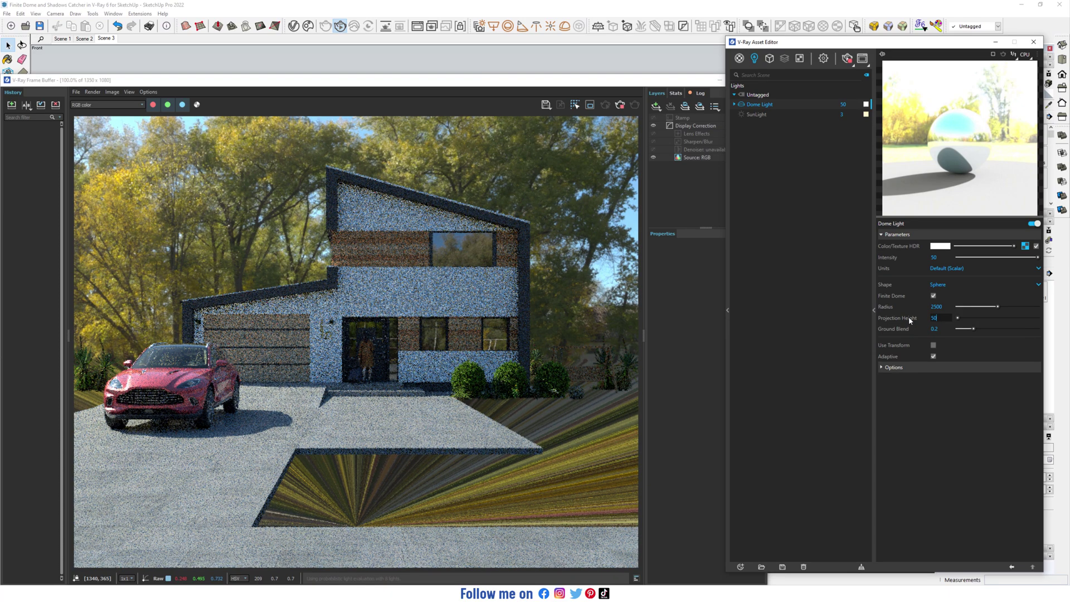
pyautogui.write('50')
pyautogui.press('Return')
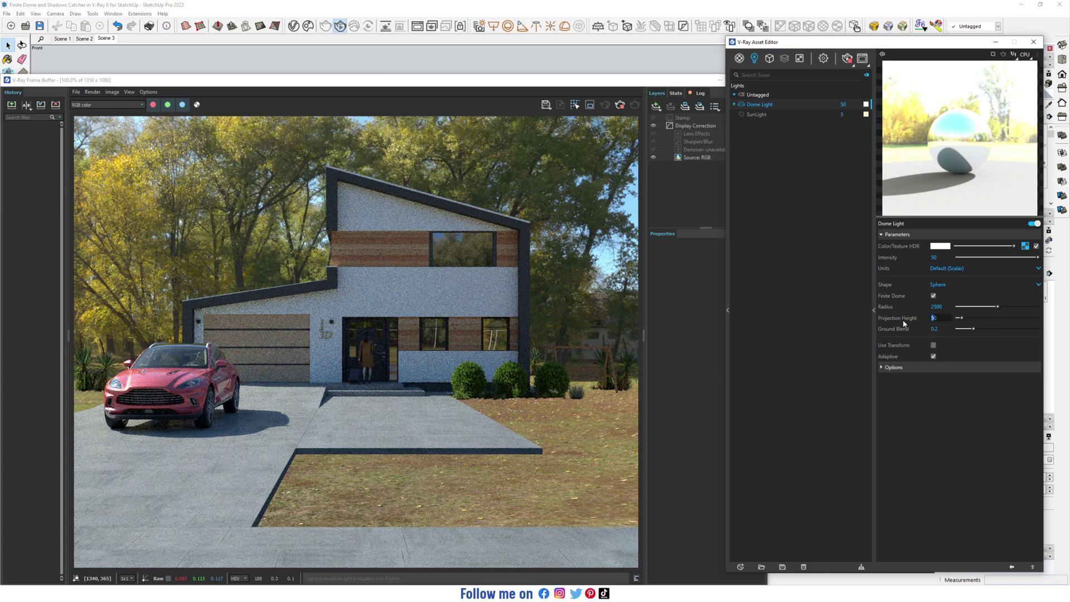
pyautogui.press('Return')
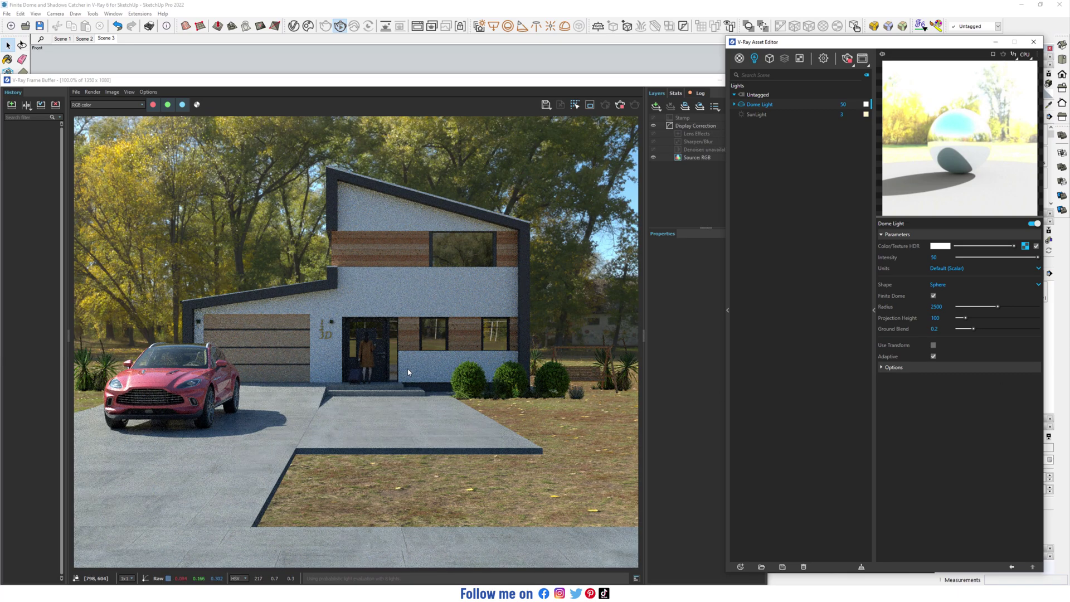
# Set the render output size to 563 x 450 and lock the interactive render's camera orientation
pyautogui.click(822, 59)
pyautogui.doubleClick(816, 183)
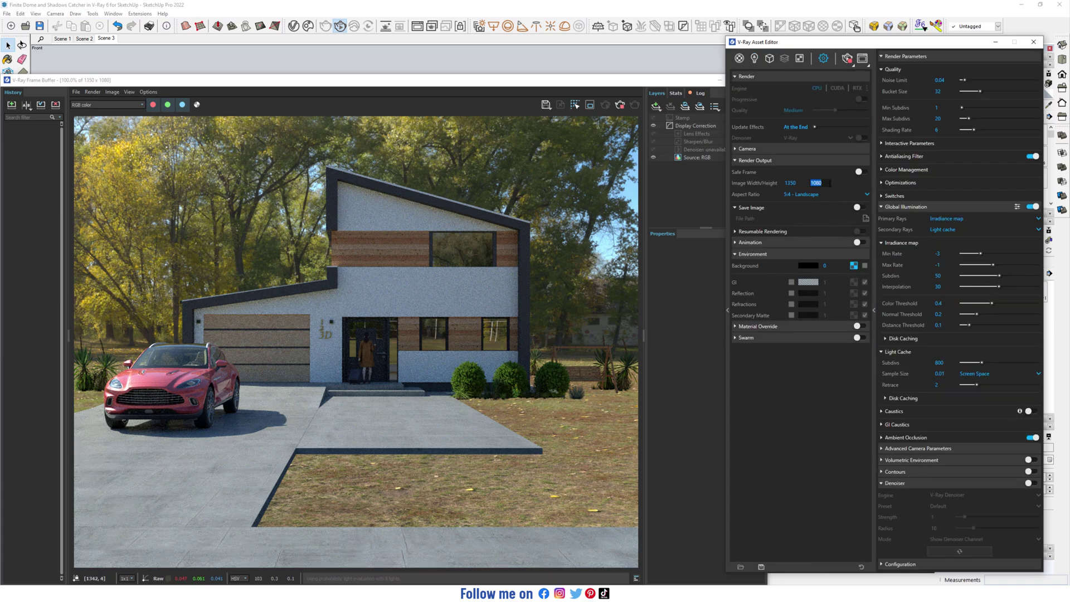
pyautogui.write('450')
pyautogui.press('Return')
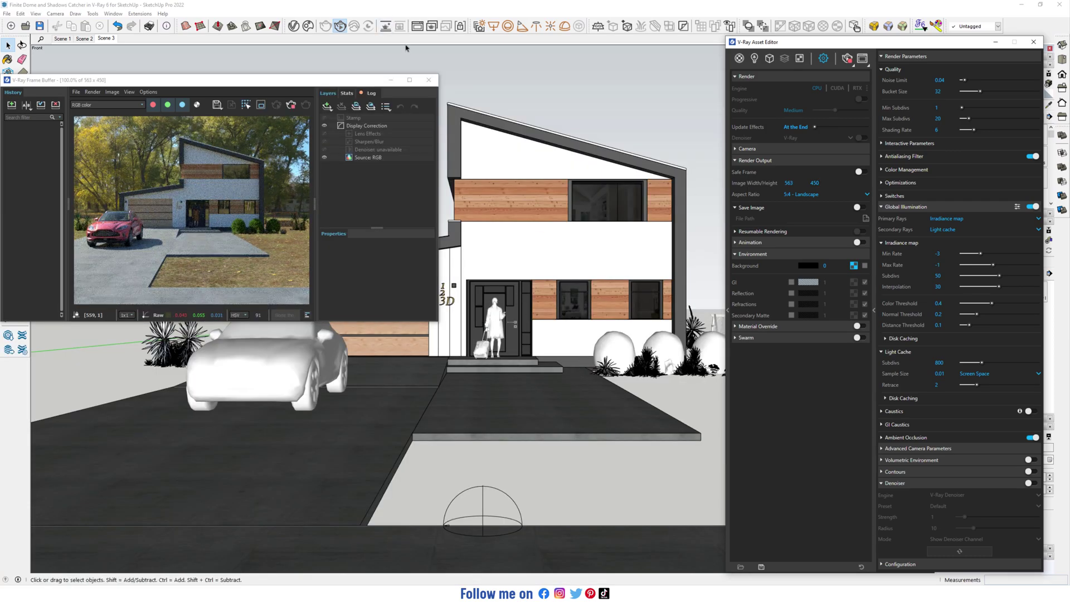
pyautogui.click(460, 26)
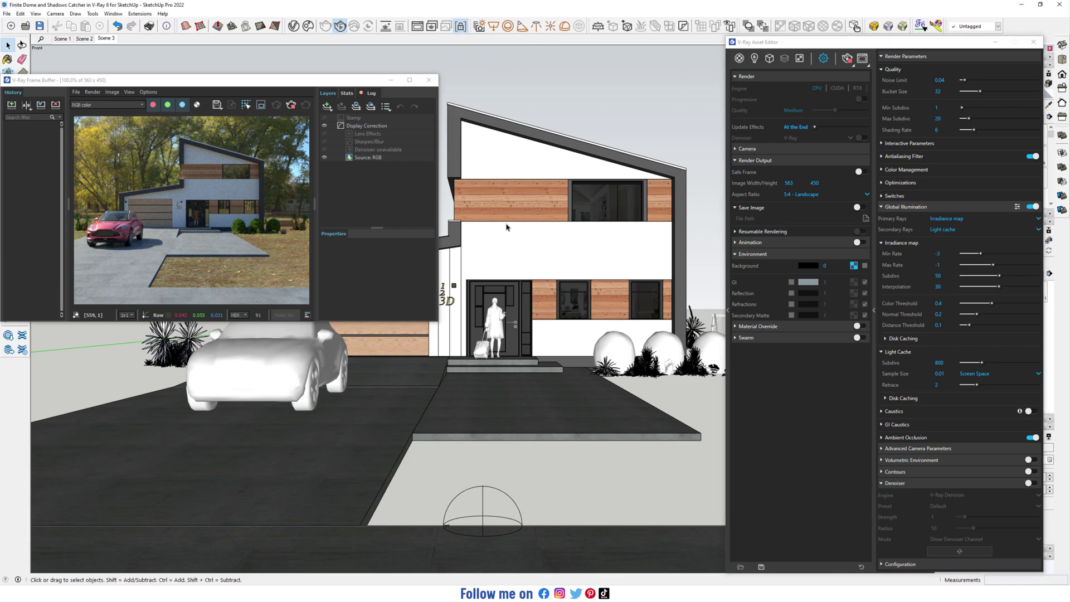
# Rotate the dome light object at the driveway edge by 15 degrees about the vertical axis through its center
pyautogui.click(1034, 41)
pyautogui.moveTo(502, 334); pyautogui.dragTo(319, 382, button='middle')
pyautogui.scroll(-5, 316, 457)
pyautogui.scroll(10, 320, 382)
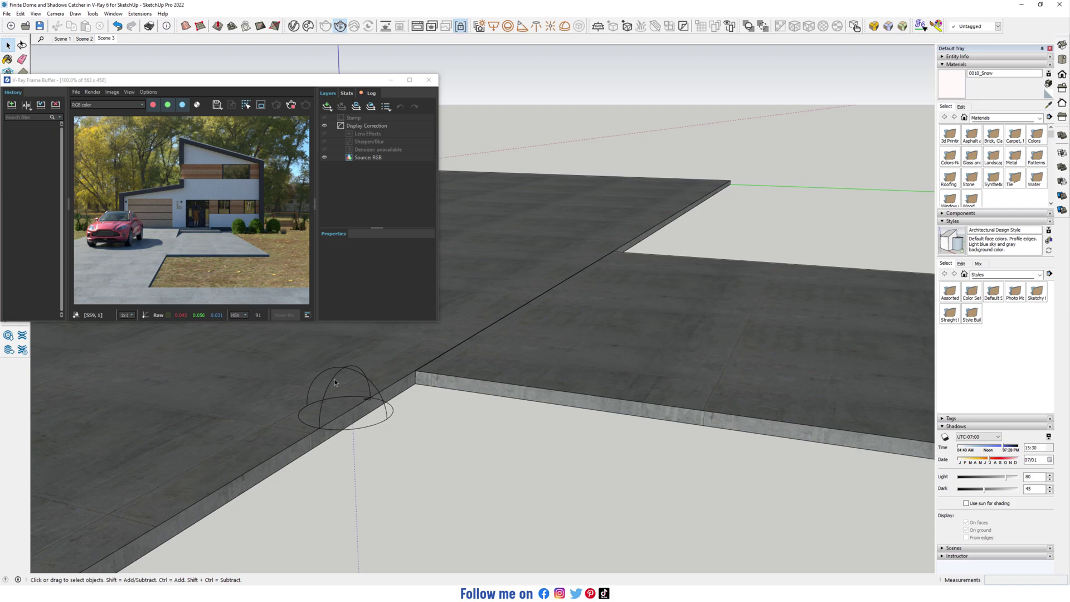
pyautogui.click(346, 370)
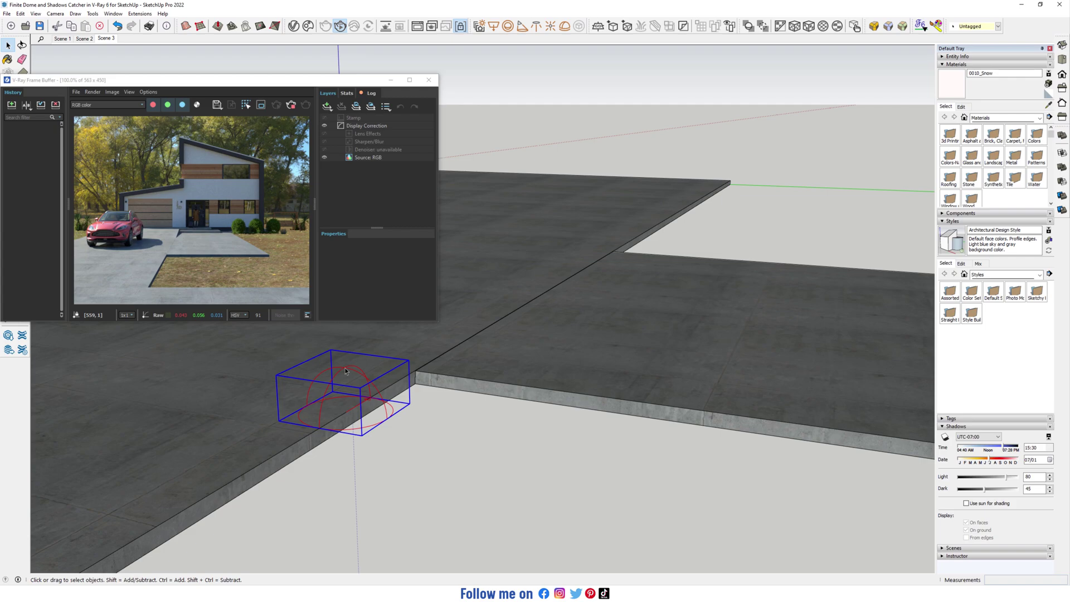
pyautogui.press('q')
pyautogui.click(345, 413)
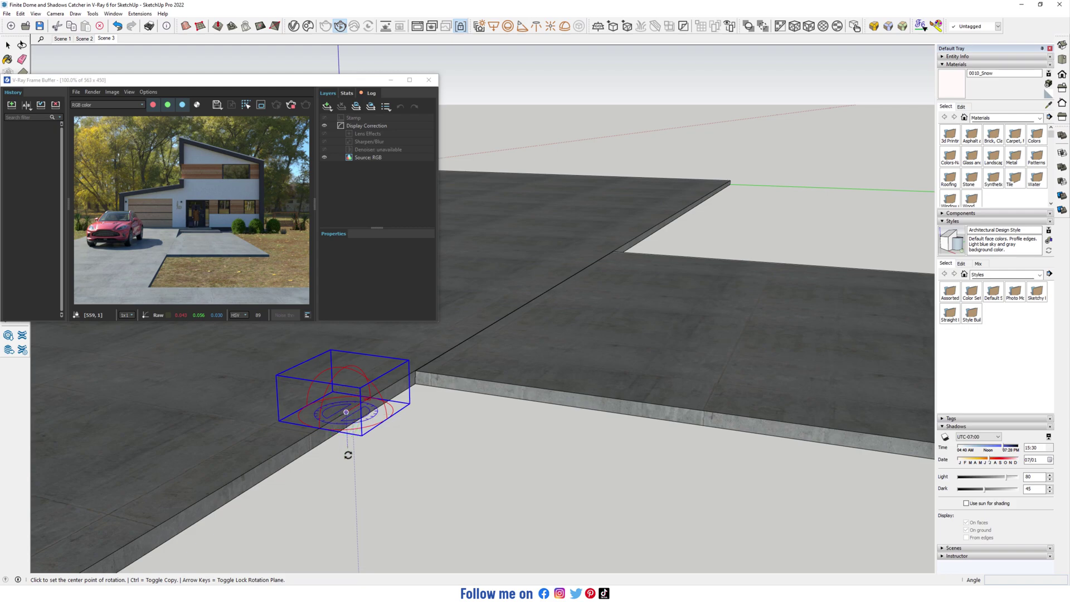
pyautogui.click(349, 464)
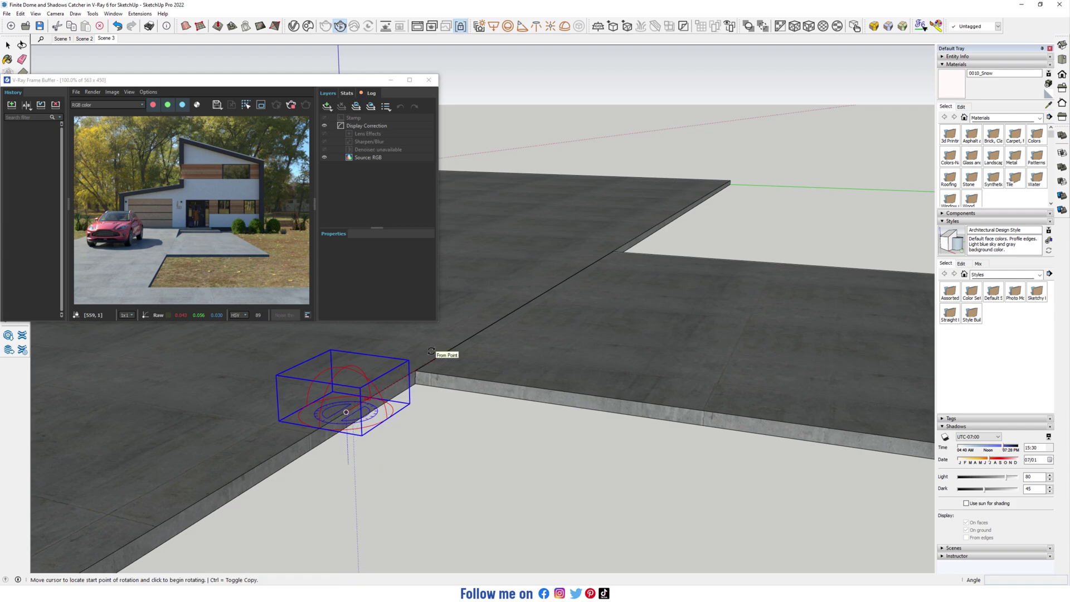
pyautogui.click(425, 349)
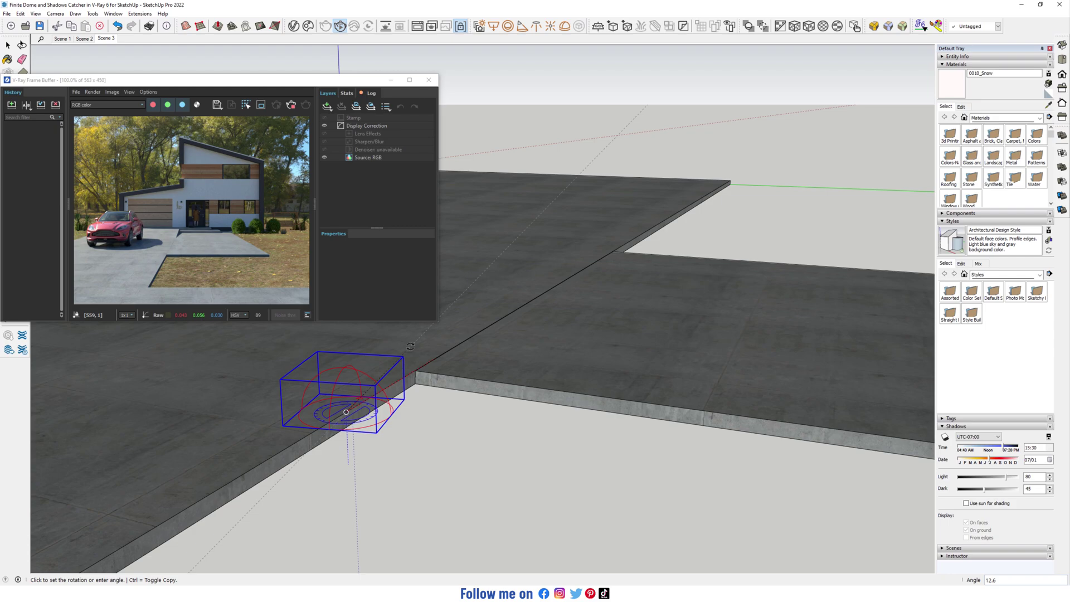
pyautogui.write('15')
pyautogui.press('Return')
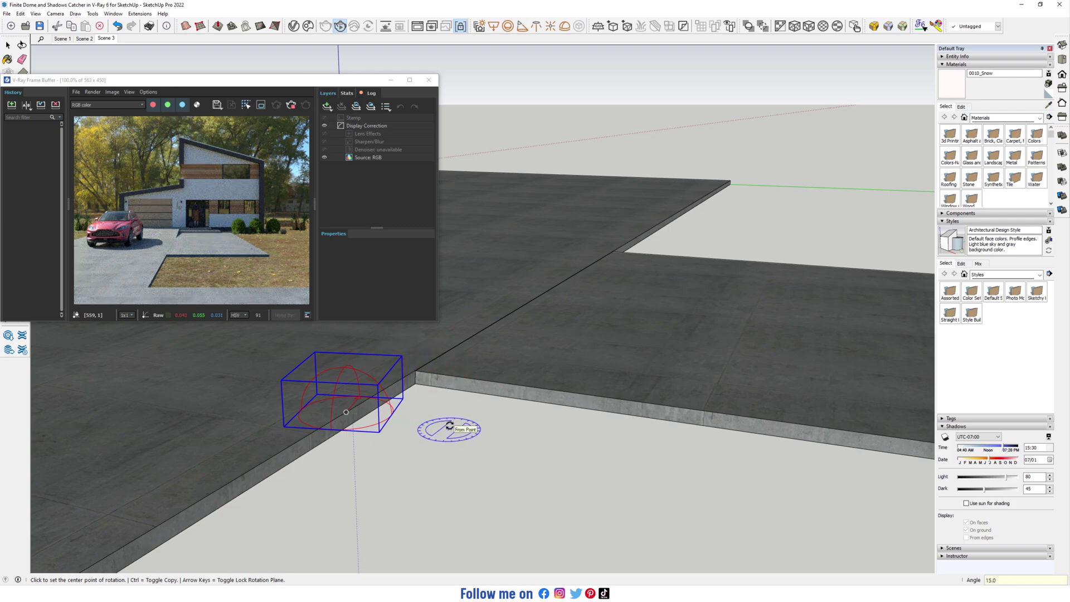
# Enable Use Transform for the Dome Light in the V-Ray Asset Editor
pyautogui.click(294, 27)
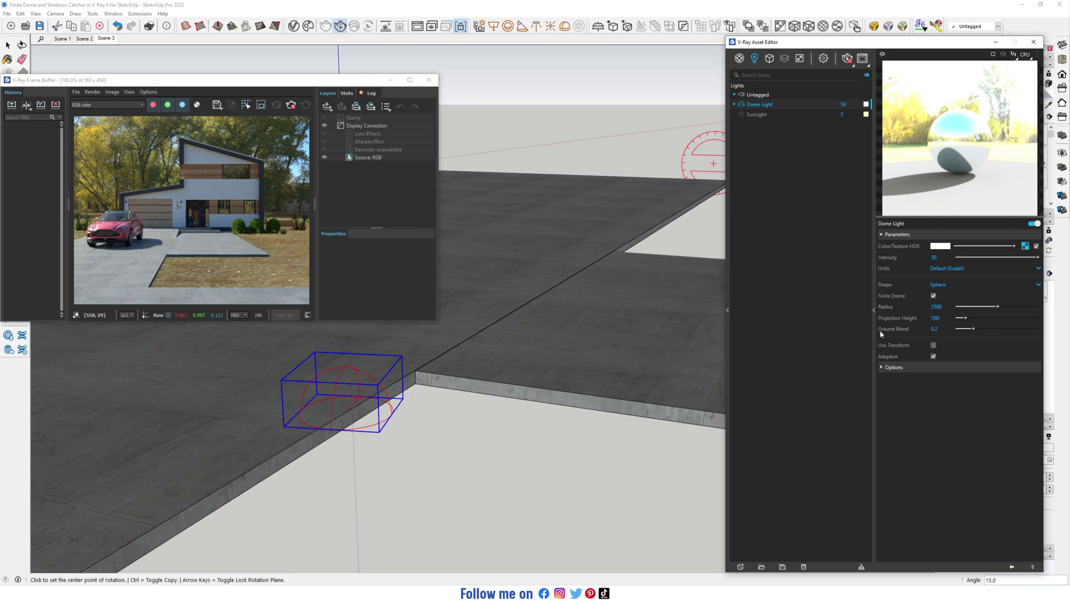
pyautogui.click(933, 345)
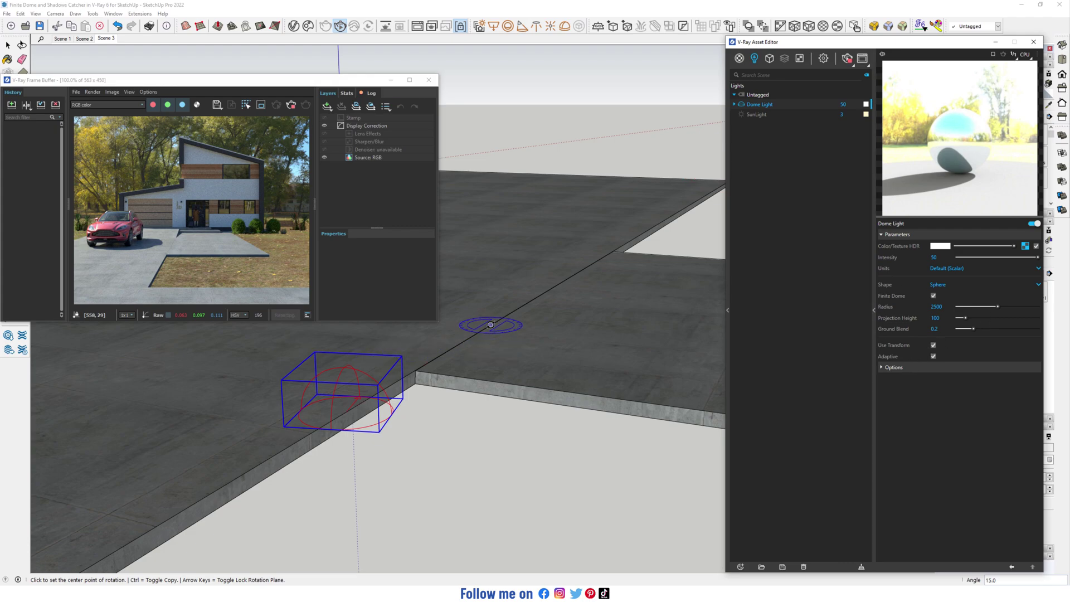
pyautogui.click(1034, 42)
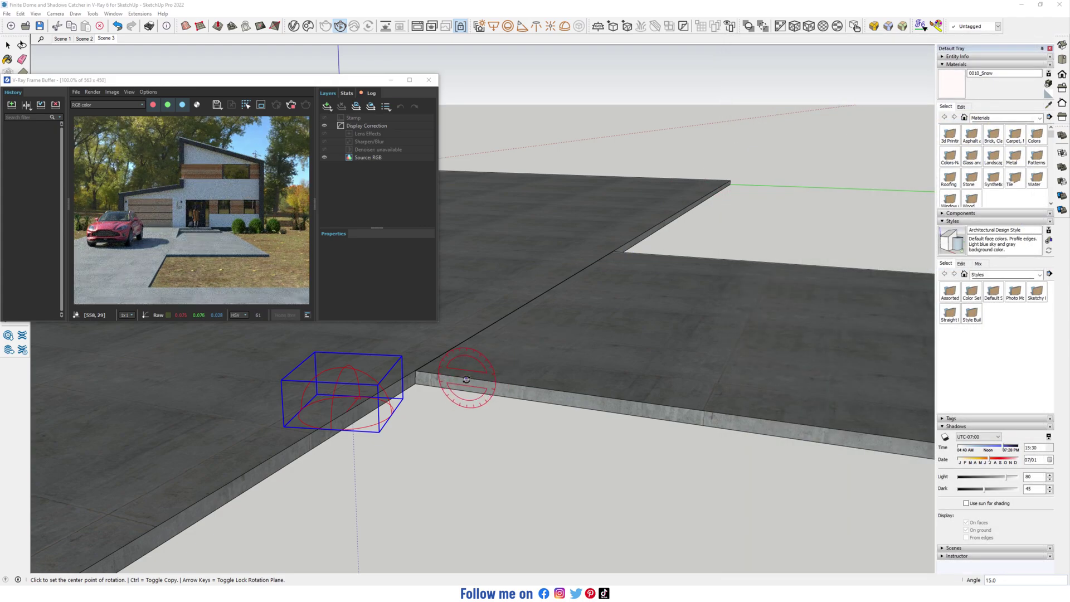
# Rotate the dome light object another 5 degrees about its vertical axis
pyautogui.moveTo(463, 386); pyautogui.dragTo(466, 408, button='middle')
pyautogui.scroll(3, 358, 382)
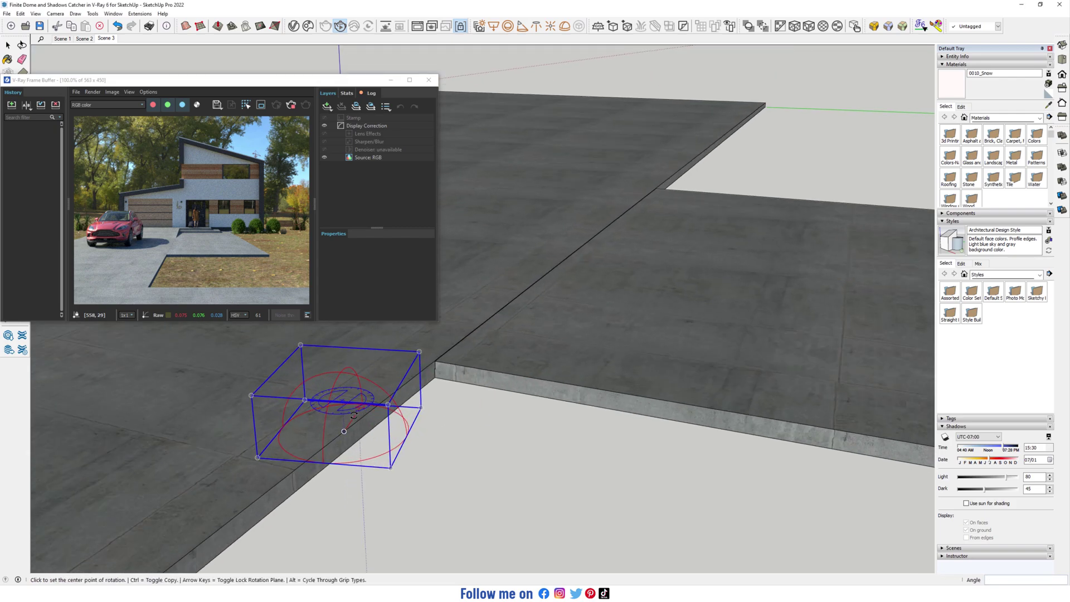
pyautogui.click(343, 434)
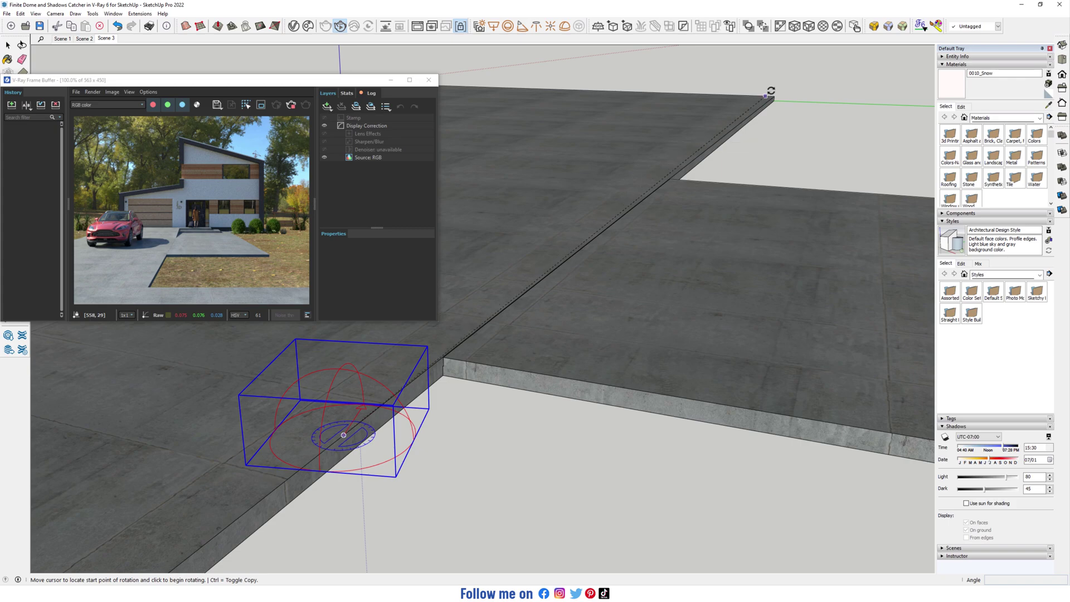
pyautogui.click(780, 81)
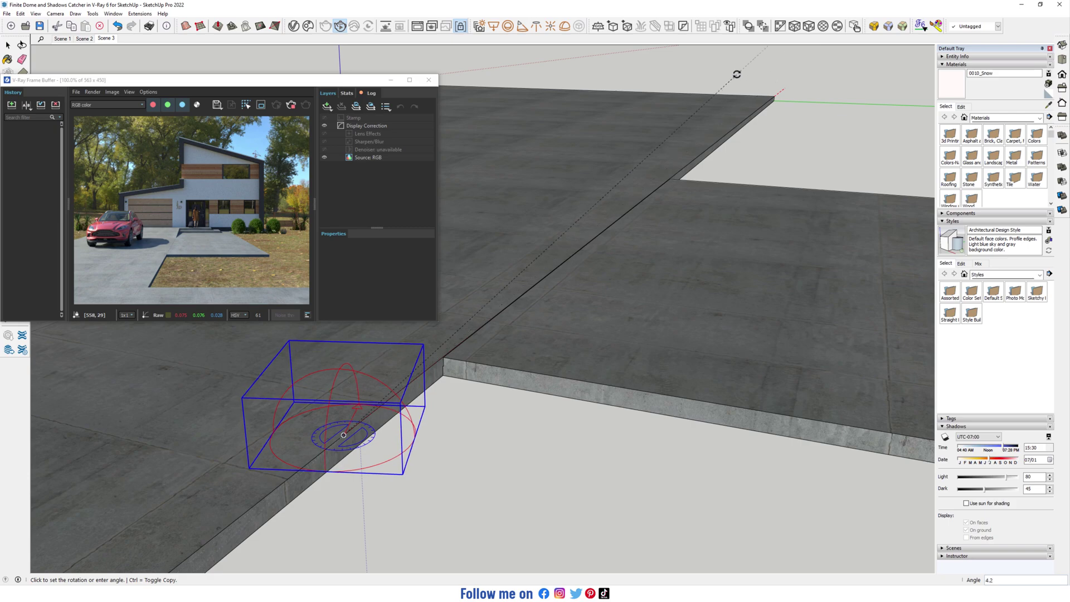
pyautogui.press('Return')
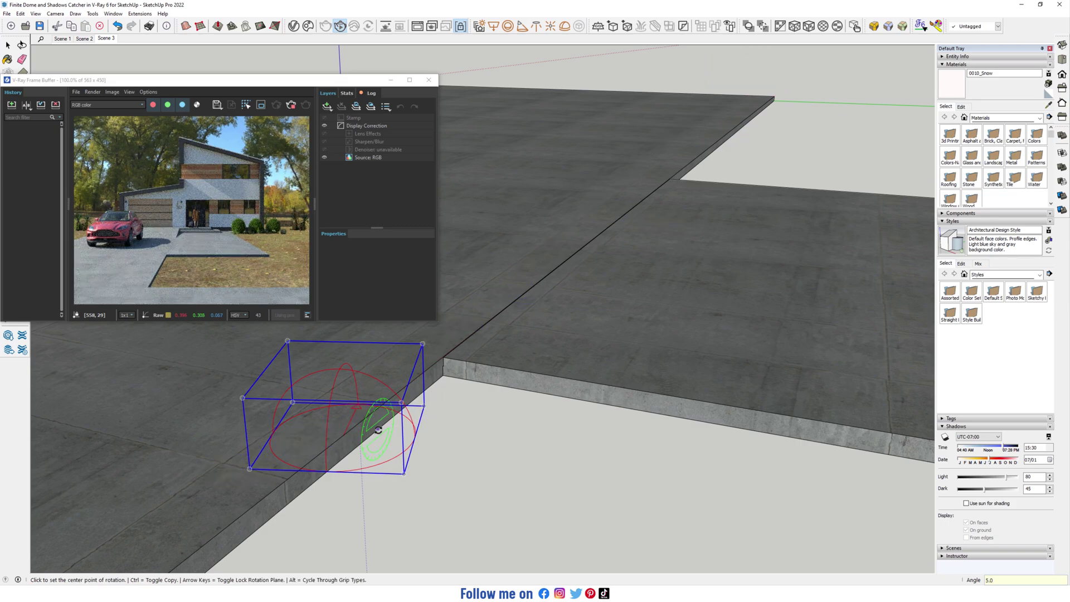
# Rotate the dome light object a further 2 degrees about its center and leave the Rotate tool
pyautogui.click(344, 434)
pyautogui.click(803, 75)
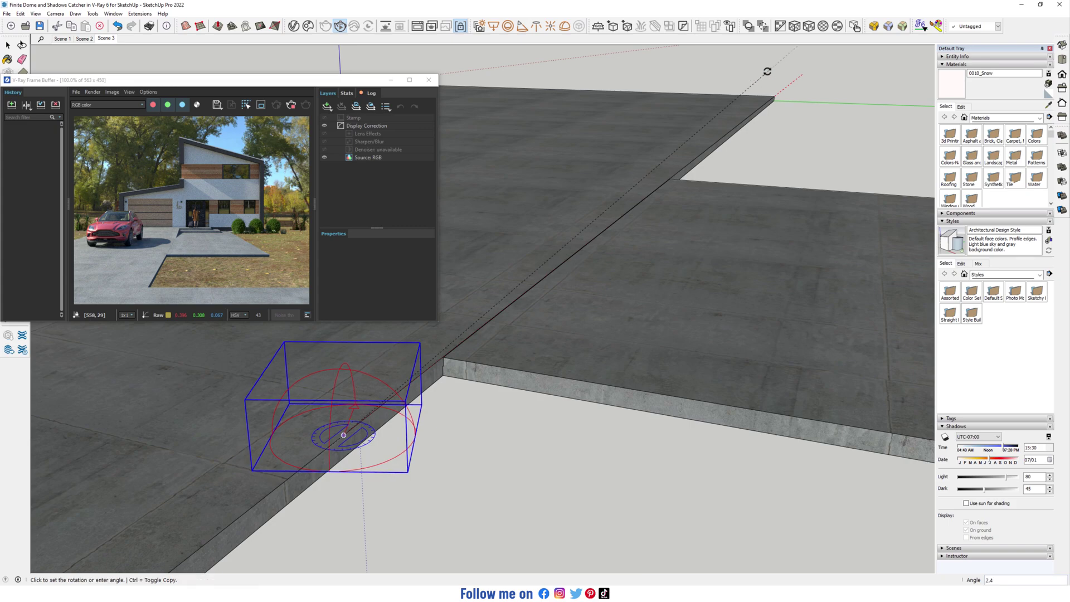
pyautogui.press('Return')
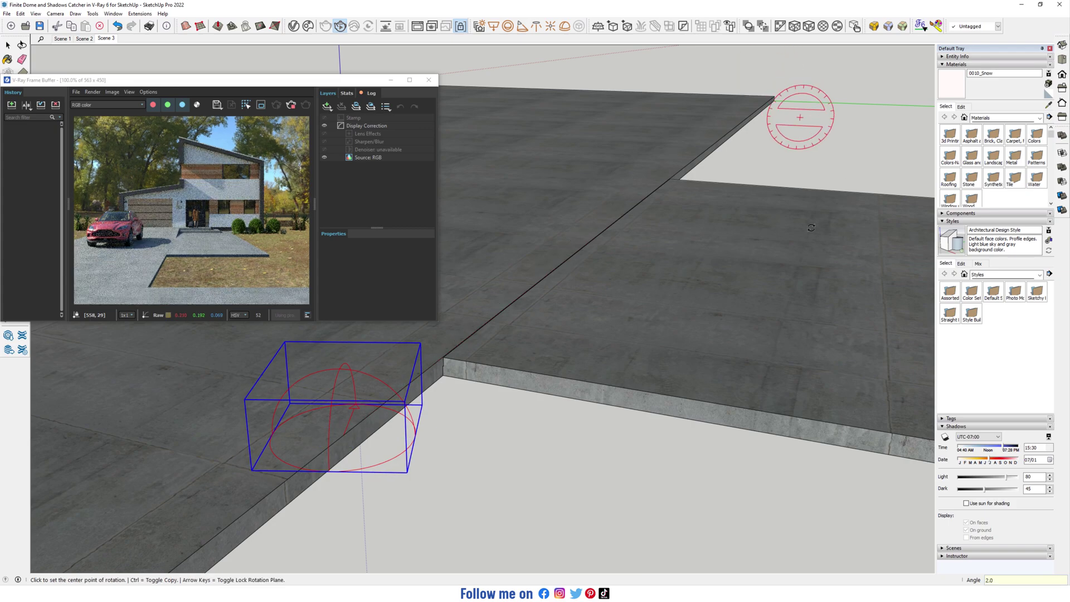
pyautogui.press('space')
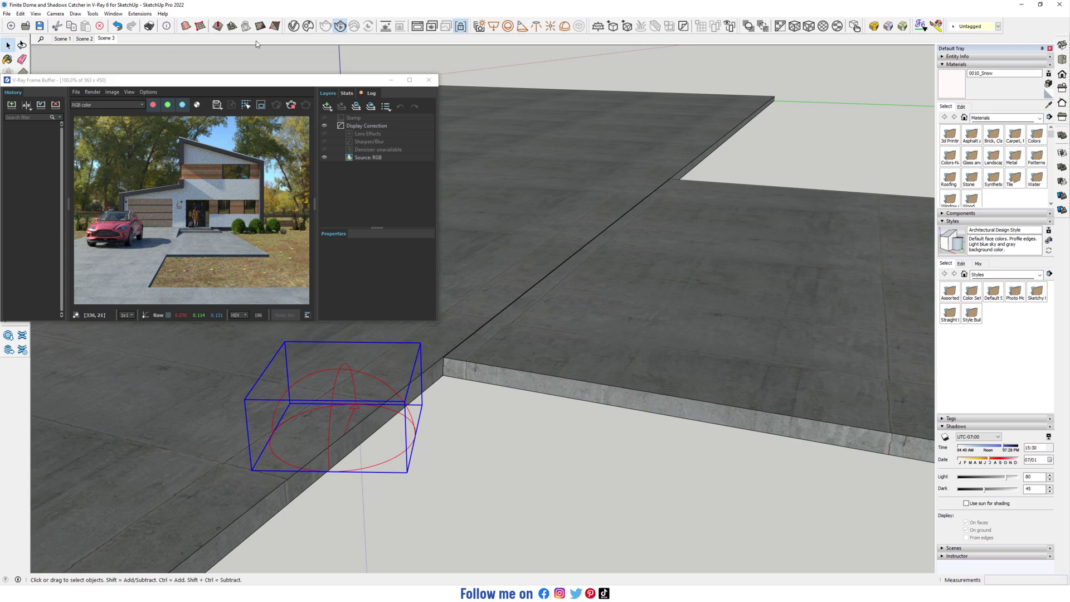
# Raise the Dome Light's intensity to 75 and then to 100, and close the V-Ray Asset Editor
pyautogui.click(293, 26)
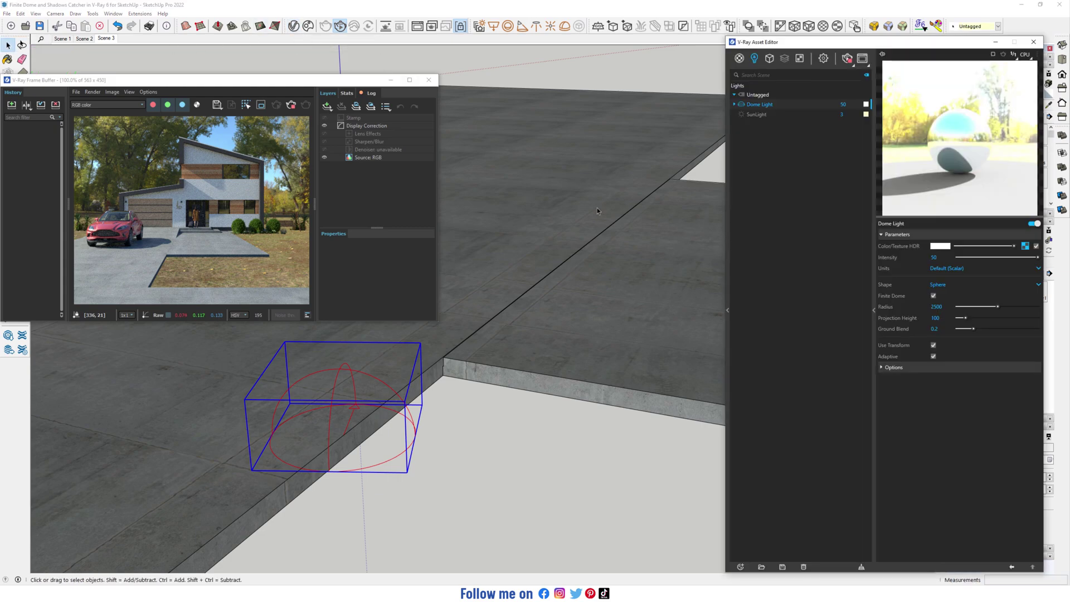
pyautogui.click(843, 104)
pyautogui.write('75')
pyautogui.press('Return')
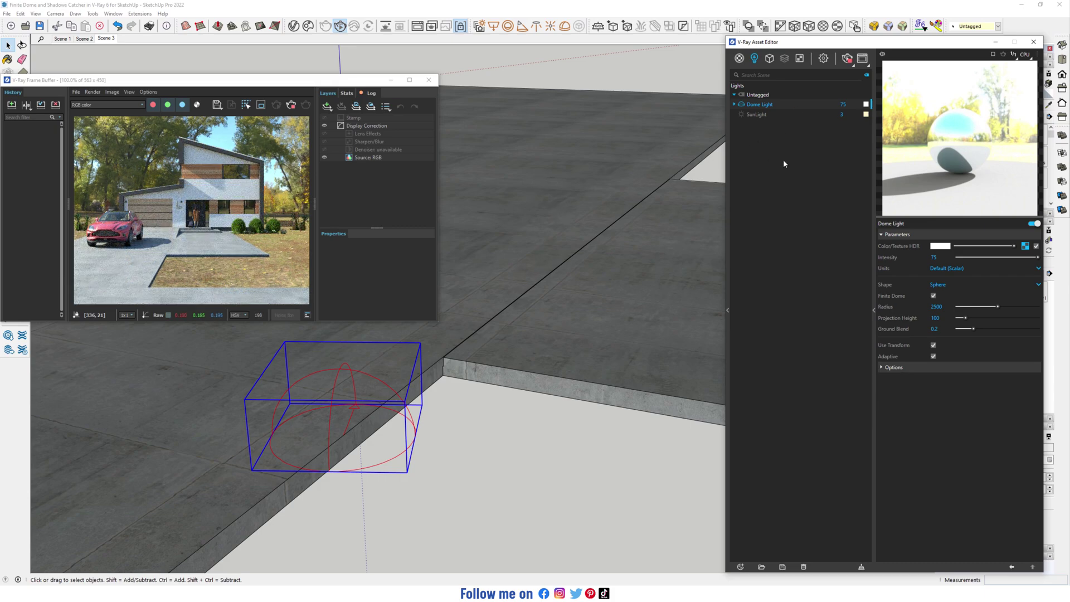
pyautogui.write('100')
pyautogui.press('Return')
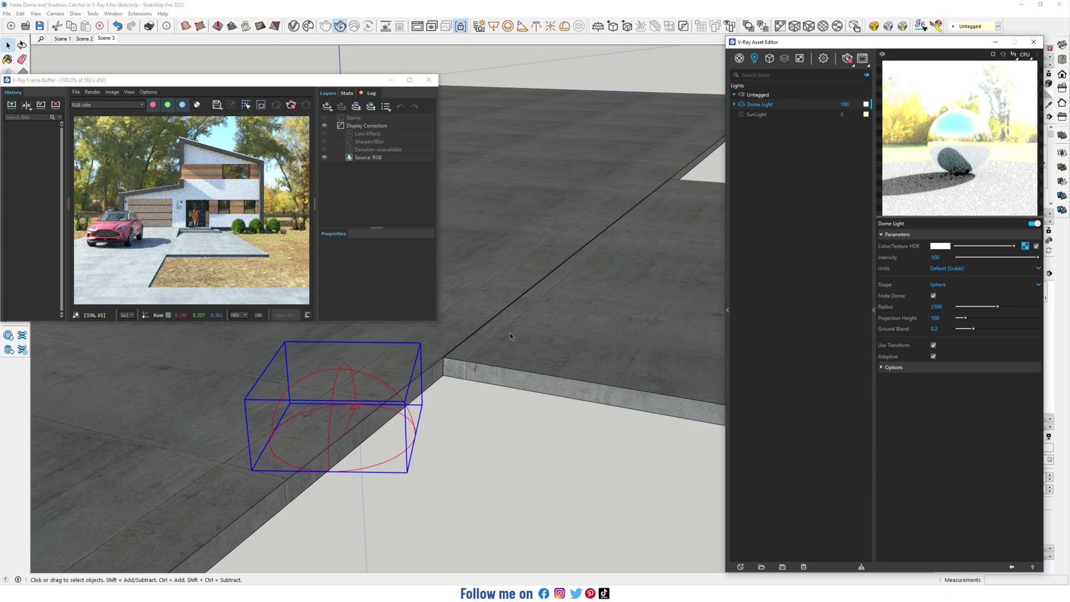
pyautogui.moveTo(510, 335)
pyautogui.mouseDown(button='middle')
pyautogui.moveTo(505, 283)
pyautogui.moveTo(509, 310)
pyautogui.moveTo(535, 309)
pyautogui.moveTo(528, 282)
pyautogui.moveTo(516, 291)
pyautogui.mouseUp(button='middle')
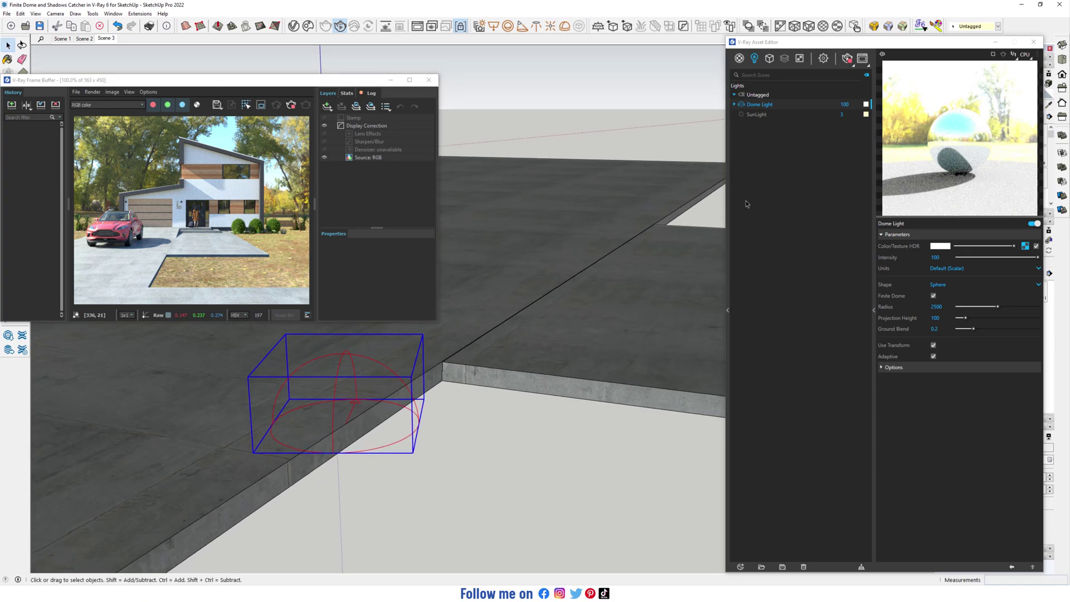
pyautogui.click(1034, 42)
# Move the dome light vertically to the level of the walkway slab's top outer corner
pyautogui.moveTo(335, 410); pyautogui.dragTo(329, 411, button='middle')
pyautogui.scroll(2, 342, 430)
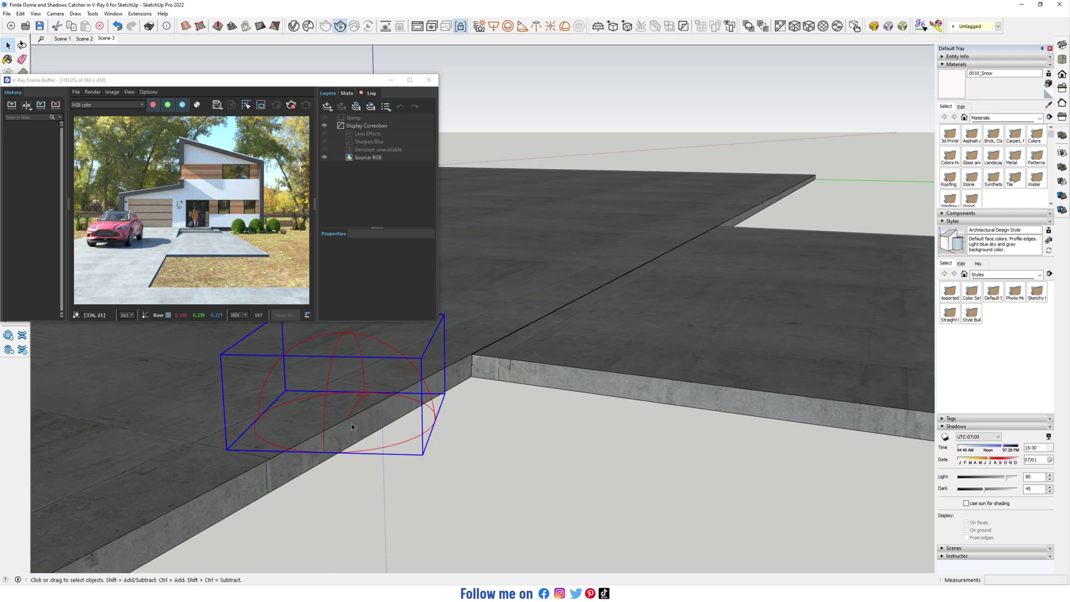
pyautogui.moveTo(351, 422); pyautogui.dragTo(371, 444, button='middle')
pyautogui.press('m')
pyautogui.click(354, 424)
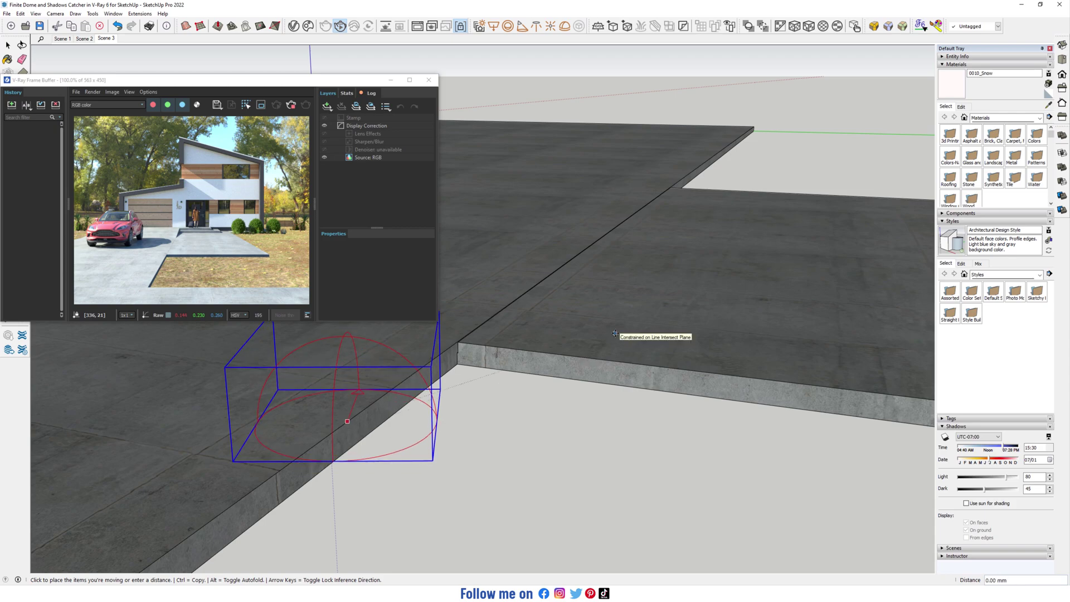
pyautogui.scroll(-6, 615, 333)
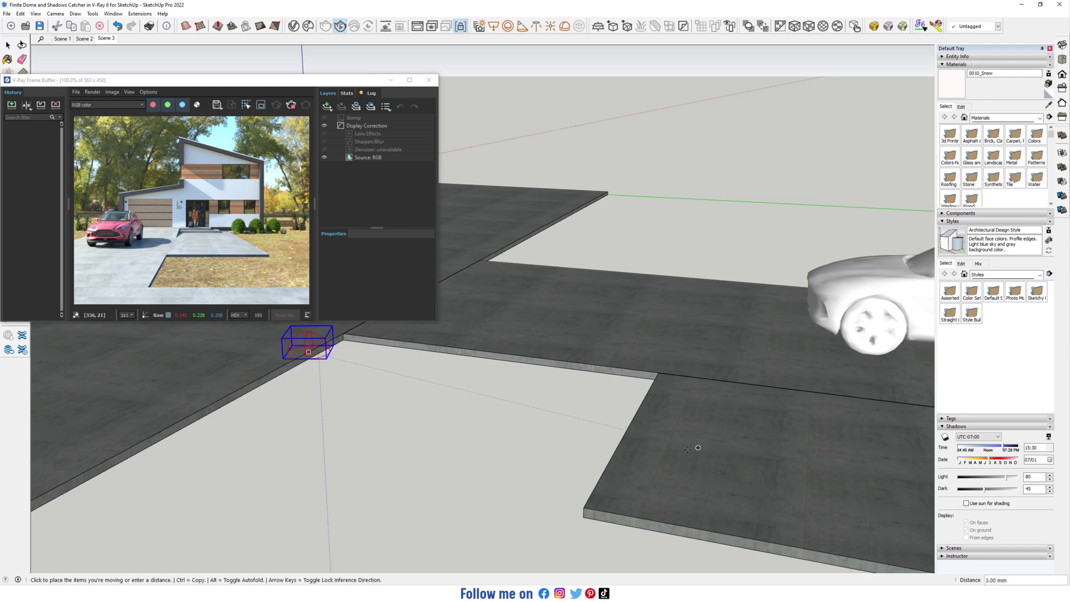
pyautogui.click(585, 507)
# Lower the dome light 20 mm along the blue axis from the slab's top corner and leave the Move tool
pyautogui.scroll(2, 591, 505)
pyautogui.click(594, 504)
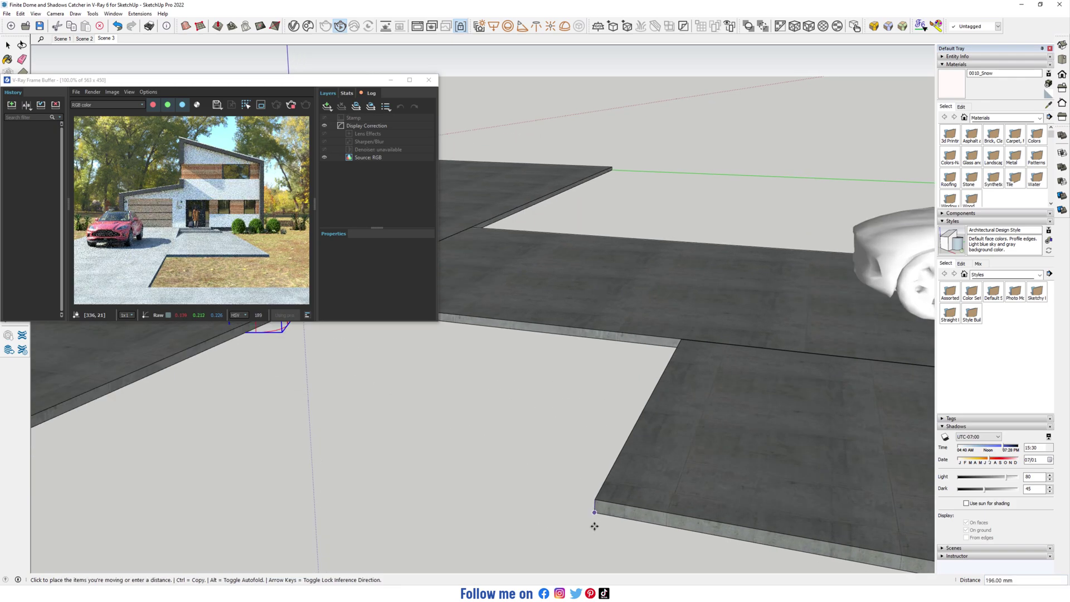
pyautogui.write('20')
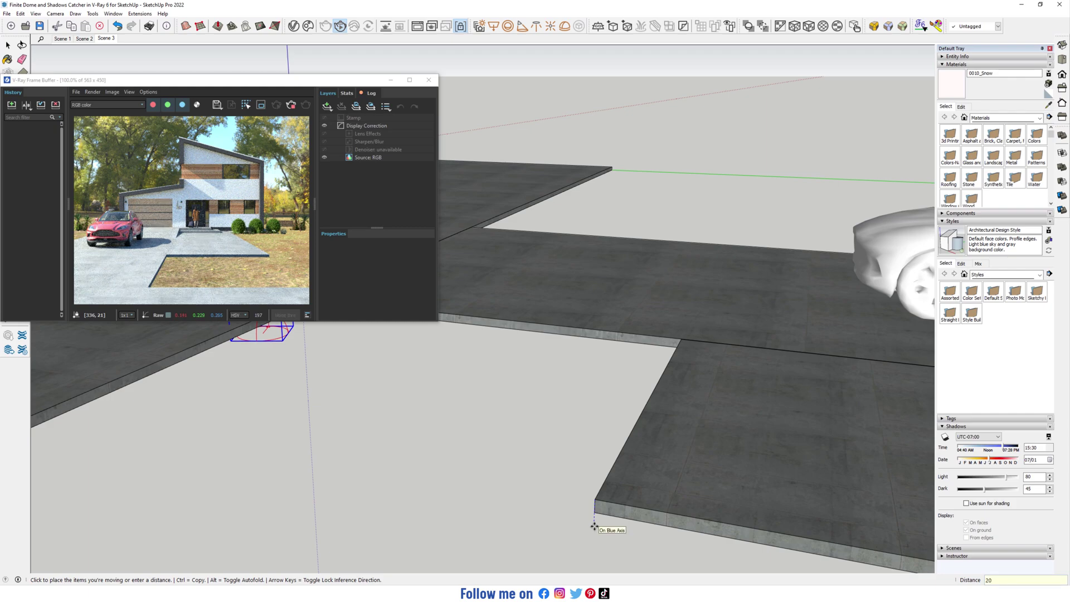
pyautogui.press('Return')
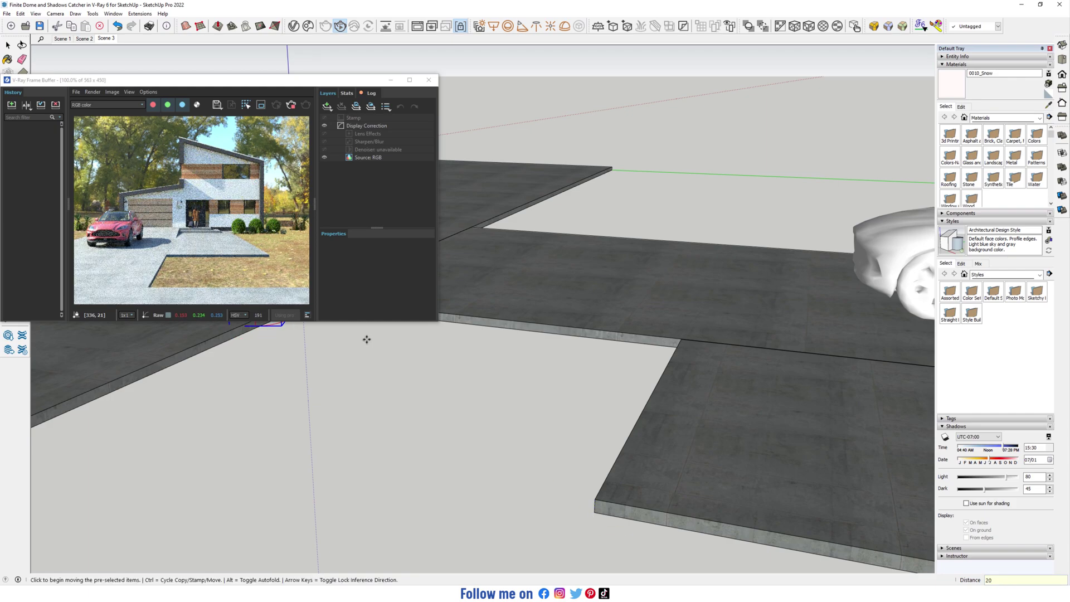
pyautogui.press('space')
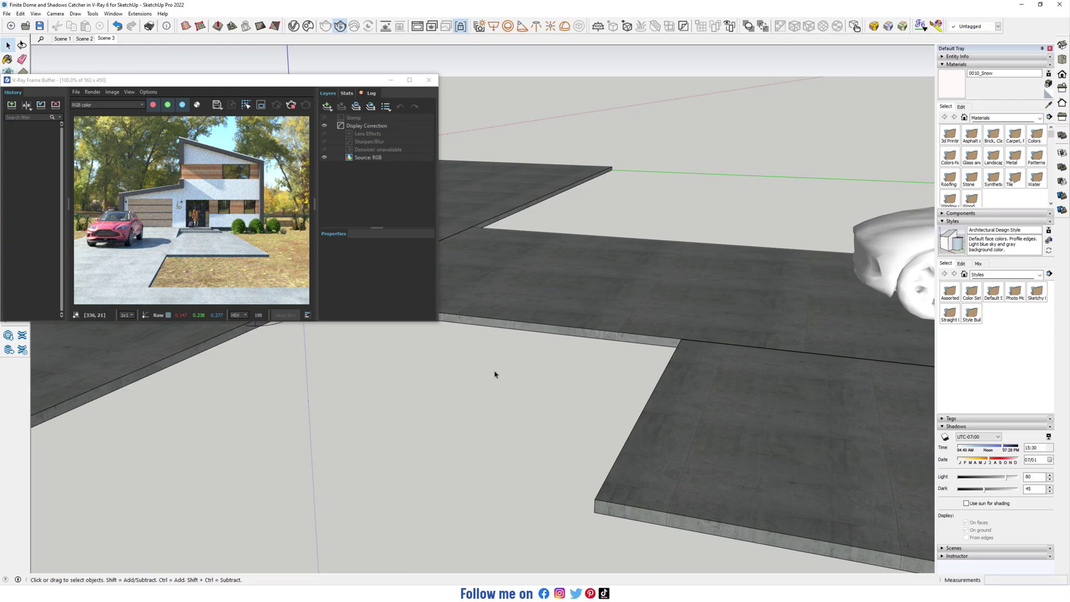
# Place a V-Ray infinite plane at the top outer corner of the walkway slab
pyautogui.moveTo(417, 389); pyautogui.dragTo(437, 440, button='middle')
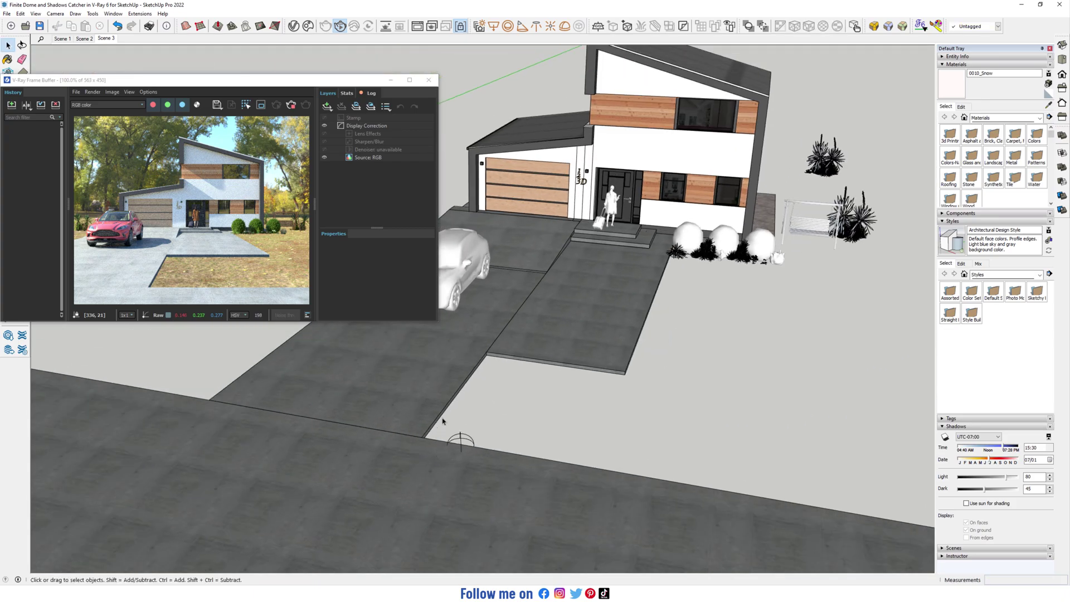
pyautogui.moveTo(485, 410); pyautogui.dragTo(383, 389, button='middle')
pyautogui.scroll(2, 557, 377)
pyautogui.moveTo(557, 377); pyautogui.dragTo(539, 335, button='middle')
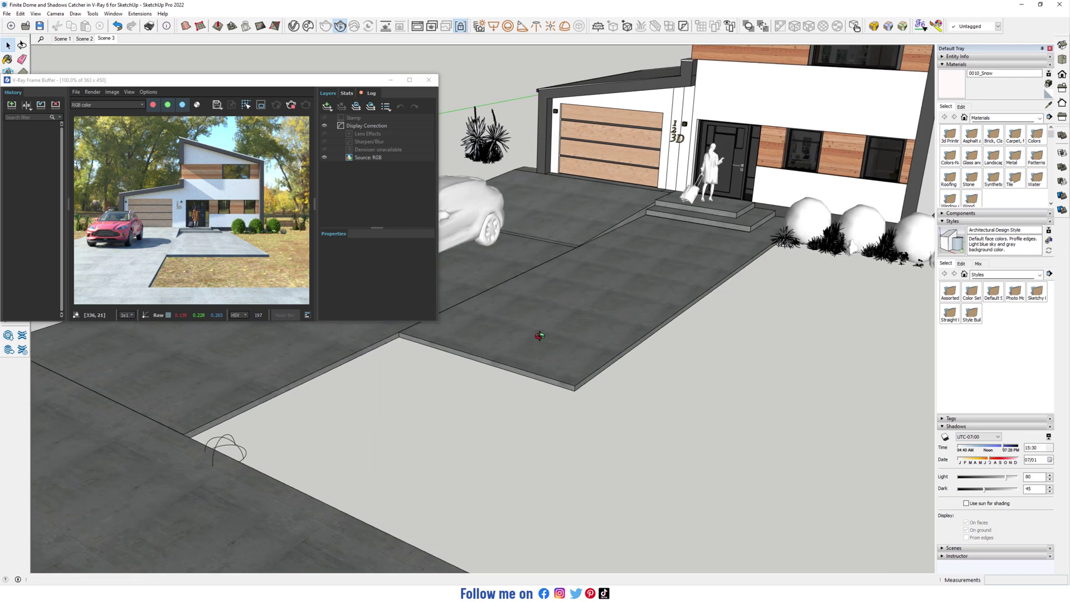
pyautogui.click(597, 28)
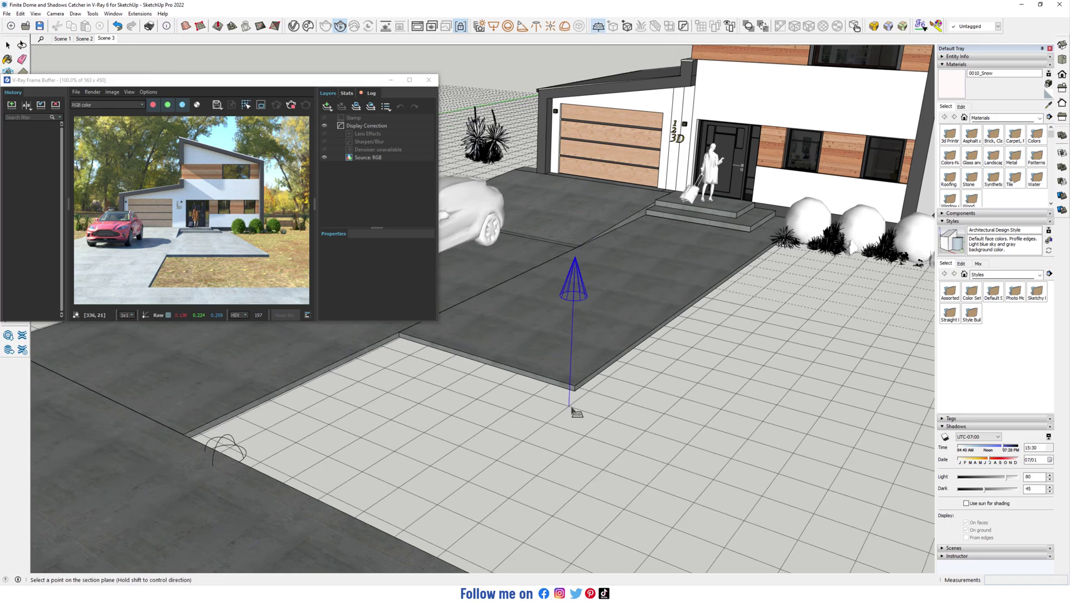
pyautogui.click(575, 386)
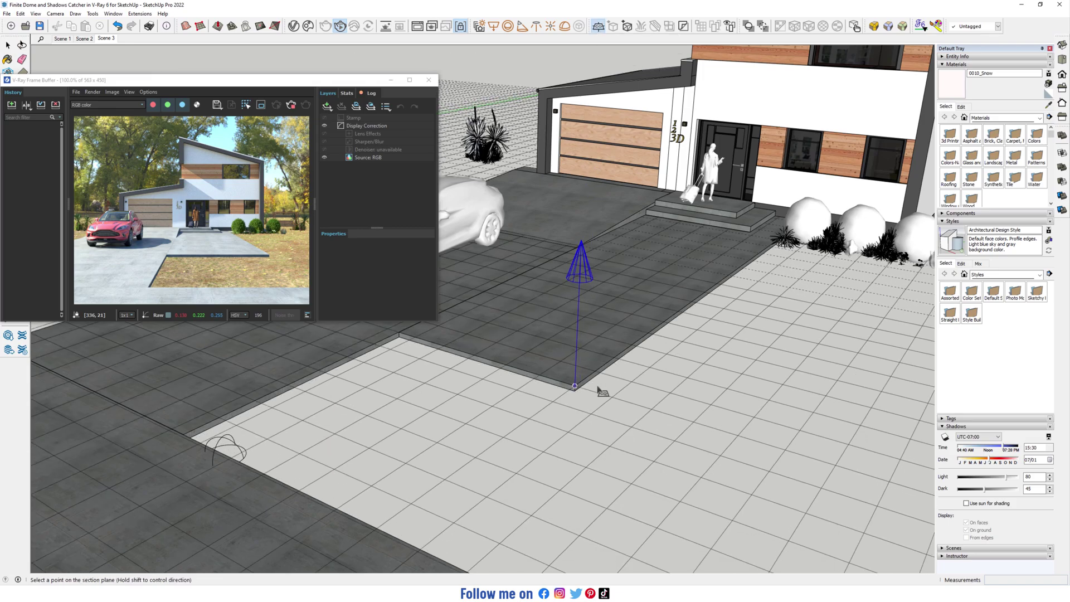
pyautogui.click(8, 44)
# Lower the infinite plane 20 mm vertically from the walkway slab's top corner
pyautogui.scroll(4, 617, 408)
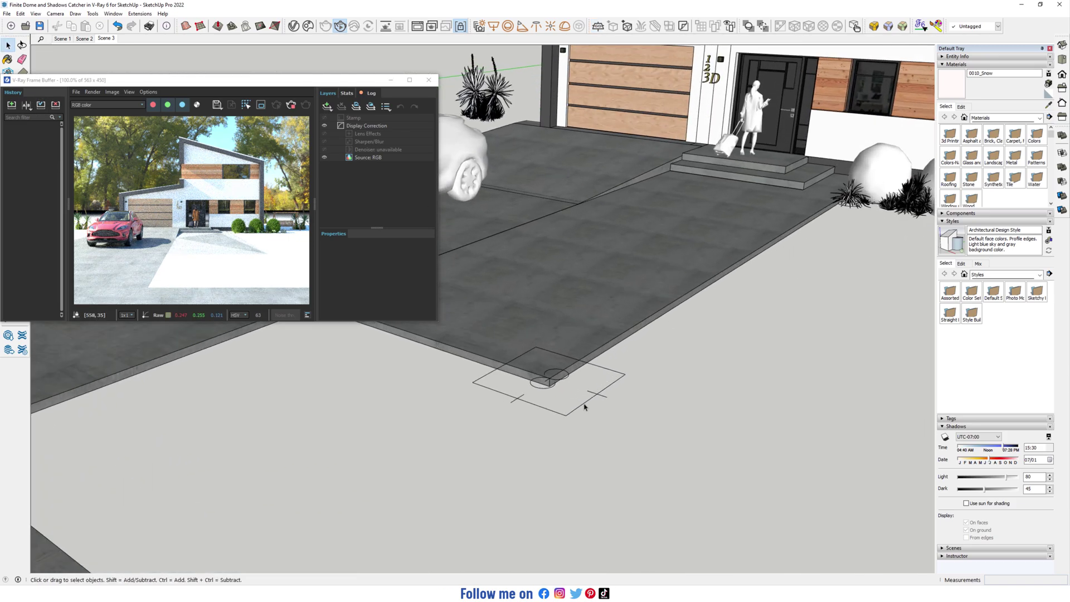
pyautogui.click(550, 383)
pyautogui.scroll(3, 555, 388)
pyautogui.scroll(1, 554, 389)
pyautogui.press('m')
pyautogui.click(552, 384)
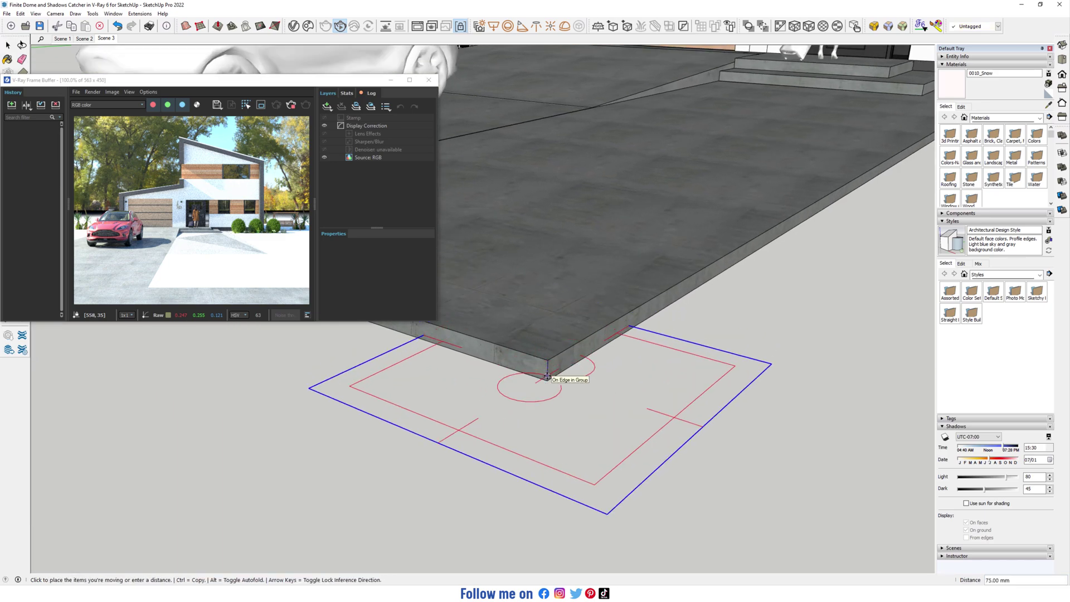
pyautogui.write('20')
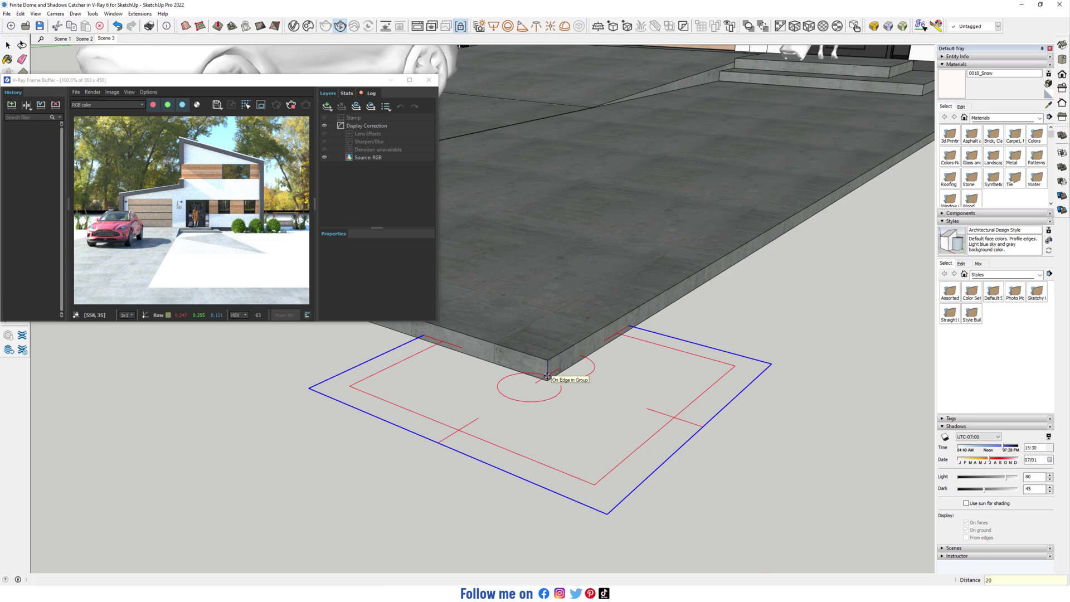
pyautogui.press('Return')
pyautogui.press('space')
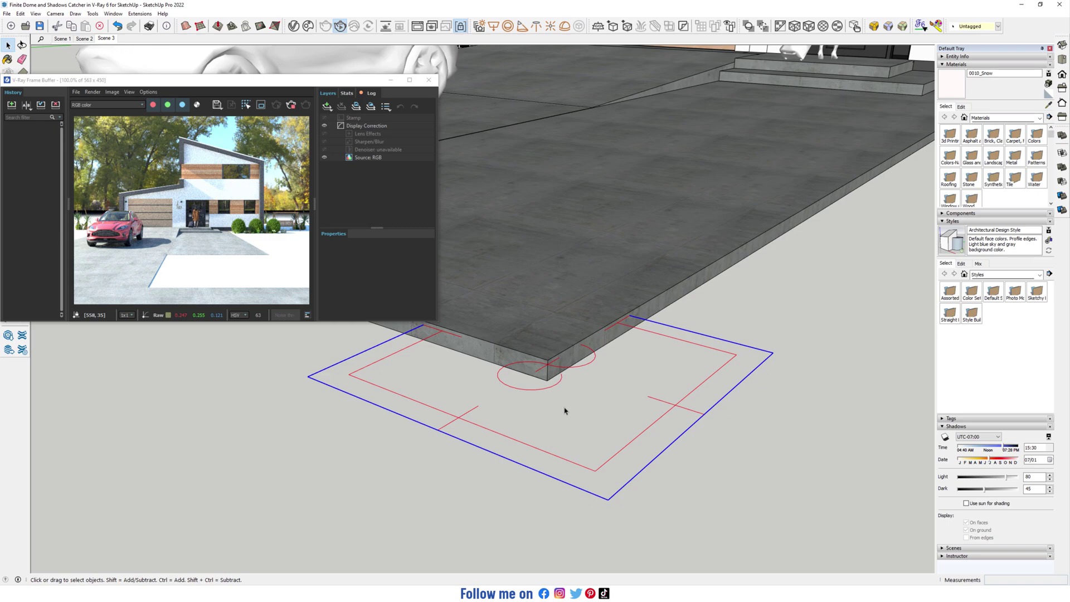
# Create a Wrapper material and a Generic material in the V-Ray Asset Editor
pyautogui.click(294, 26)
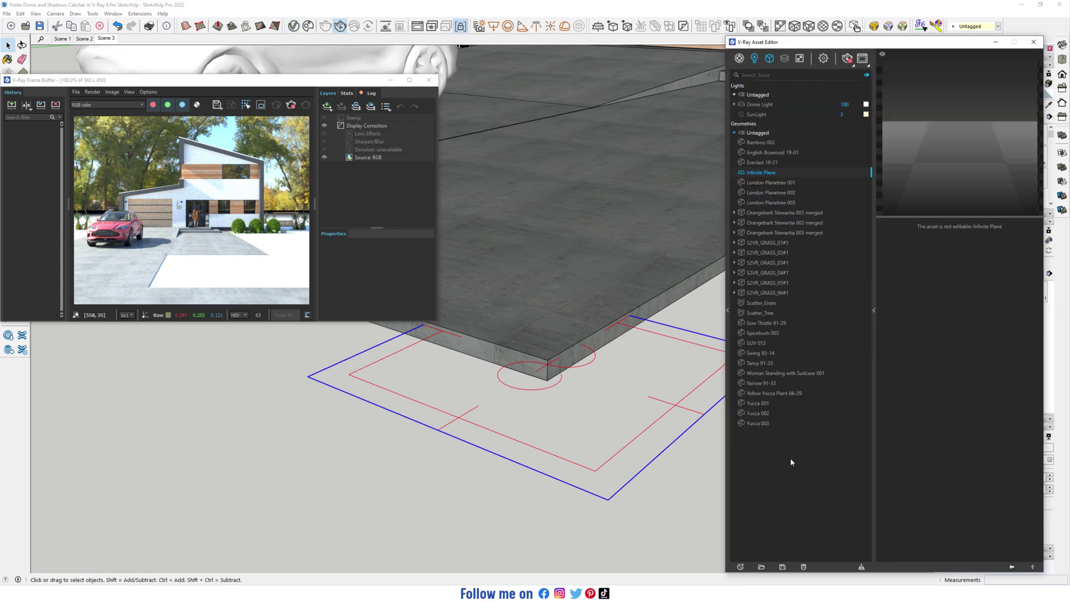
pyautogui.click(740, 566)
pyautogui.moveTo(753, 556)
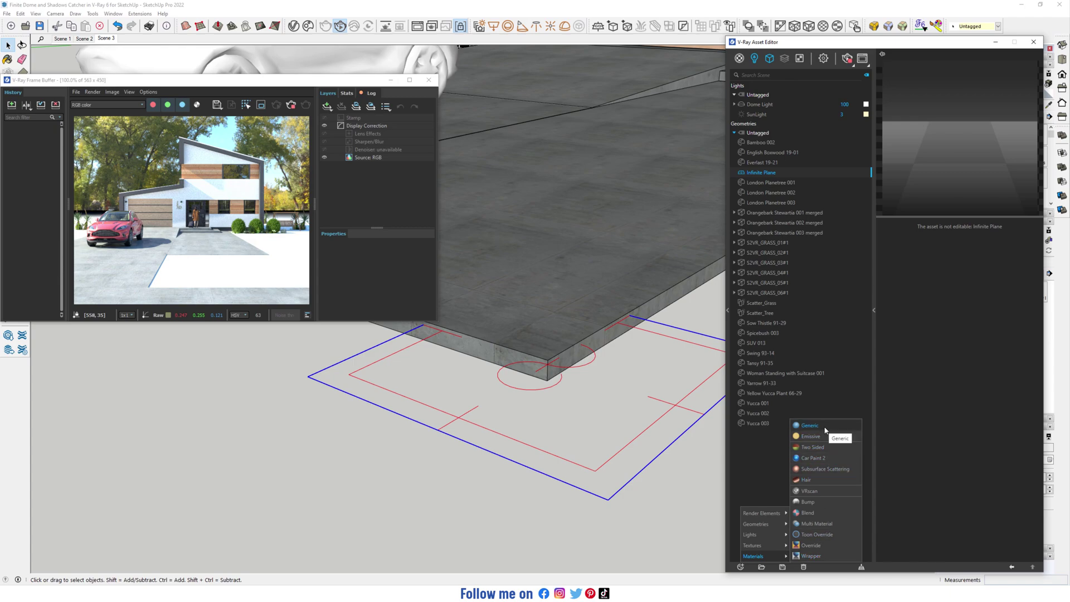
pyautogui.click(810, 555)
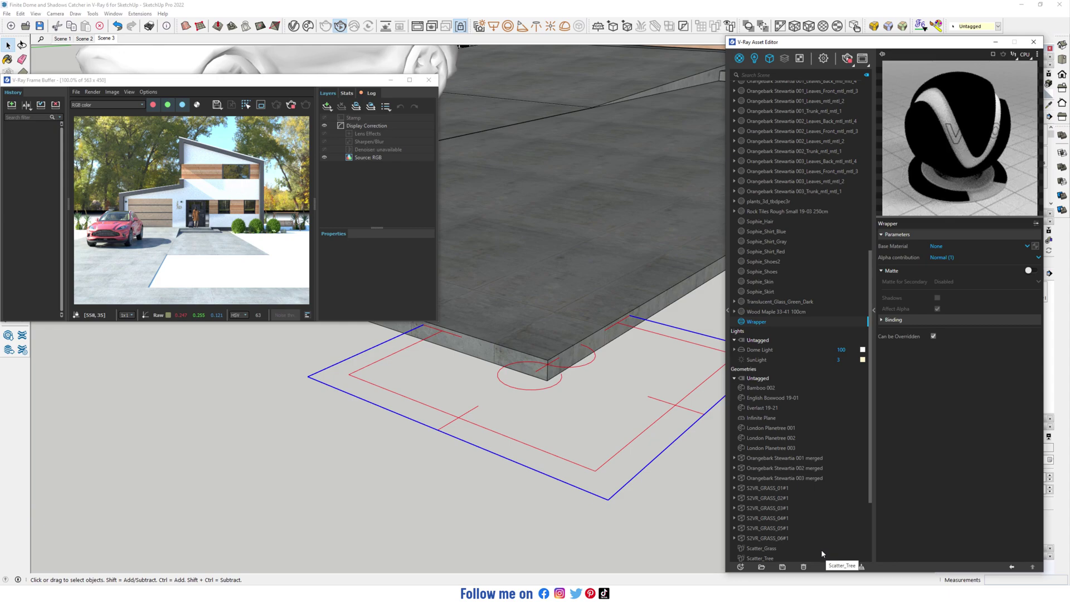
pyautogui.click(740, 567)
pyautogui.moveTo(768, 556)
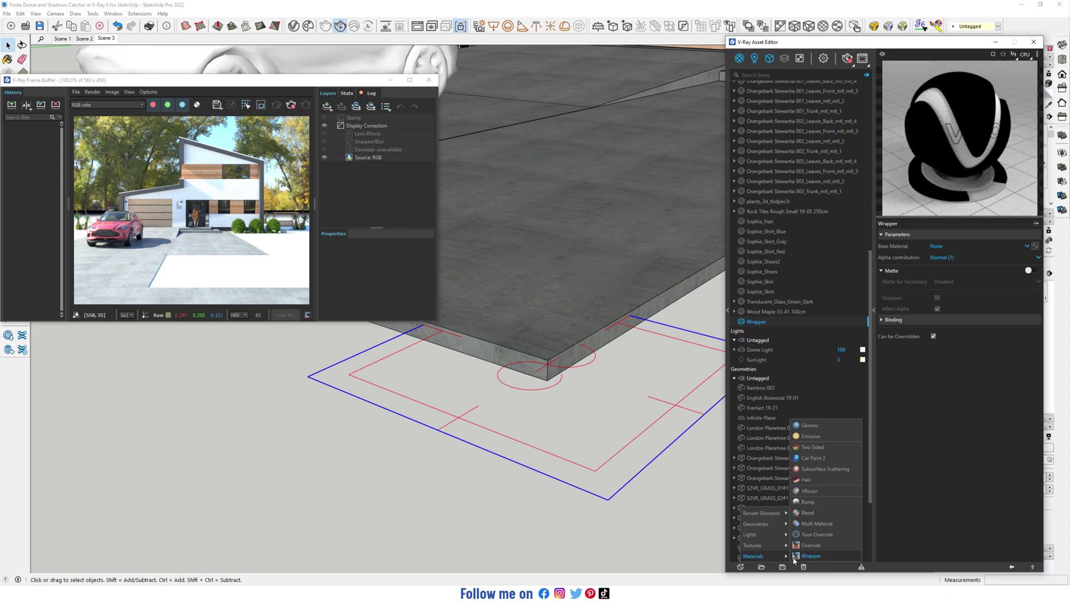
pyautogui.click(818, 426)
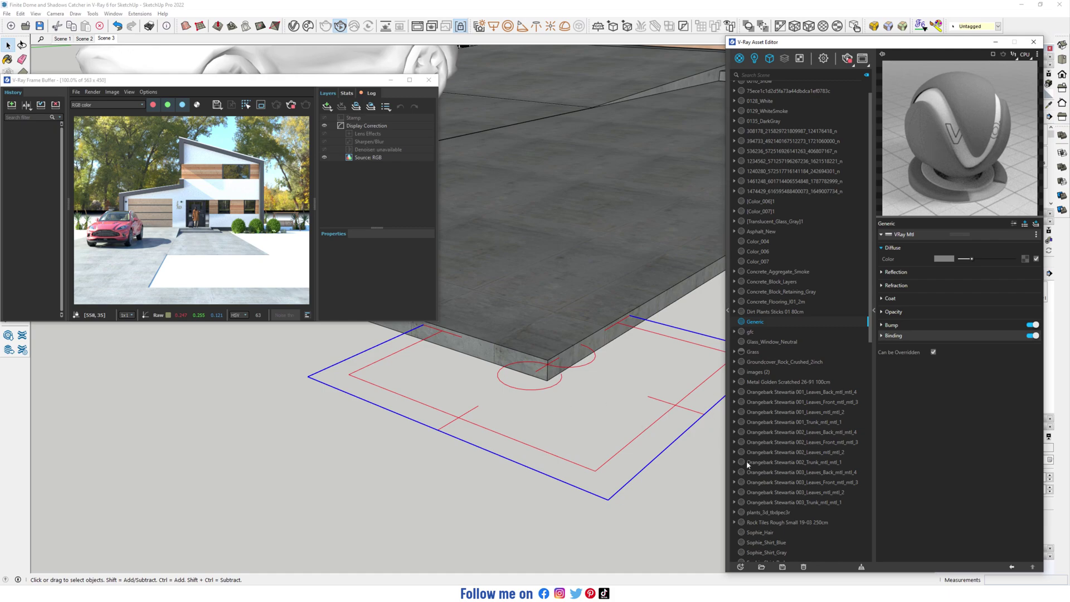
# Apply the Wrapper material to the selected infinite plane and set its base material to Generic
pyautogui.scroll(-10, 799, 389)
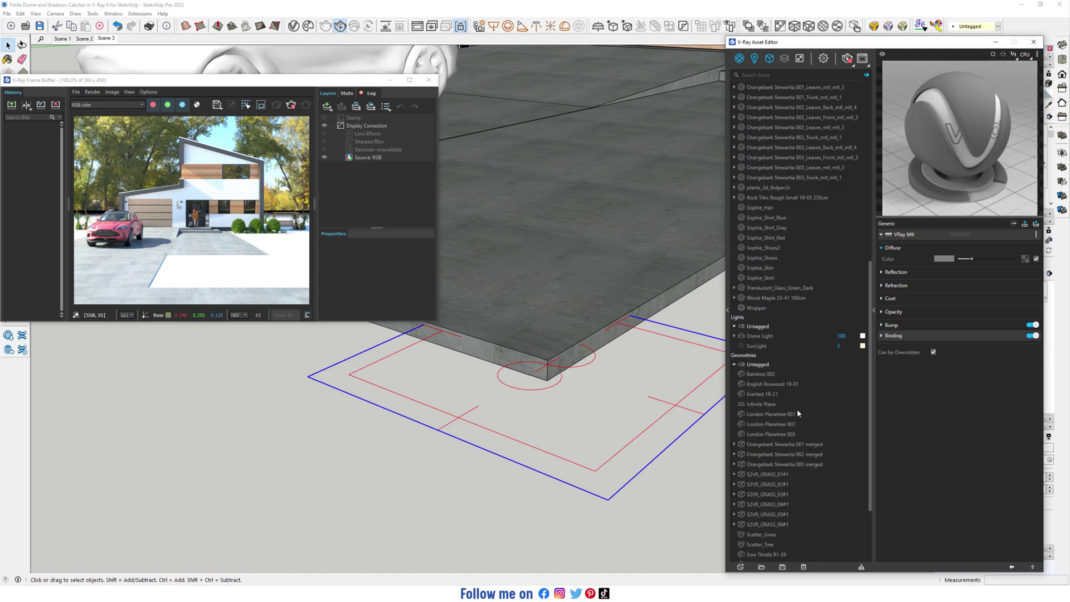
pyautogui.scroll(3, 779, 227)
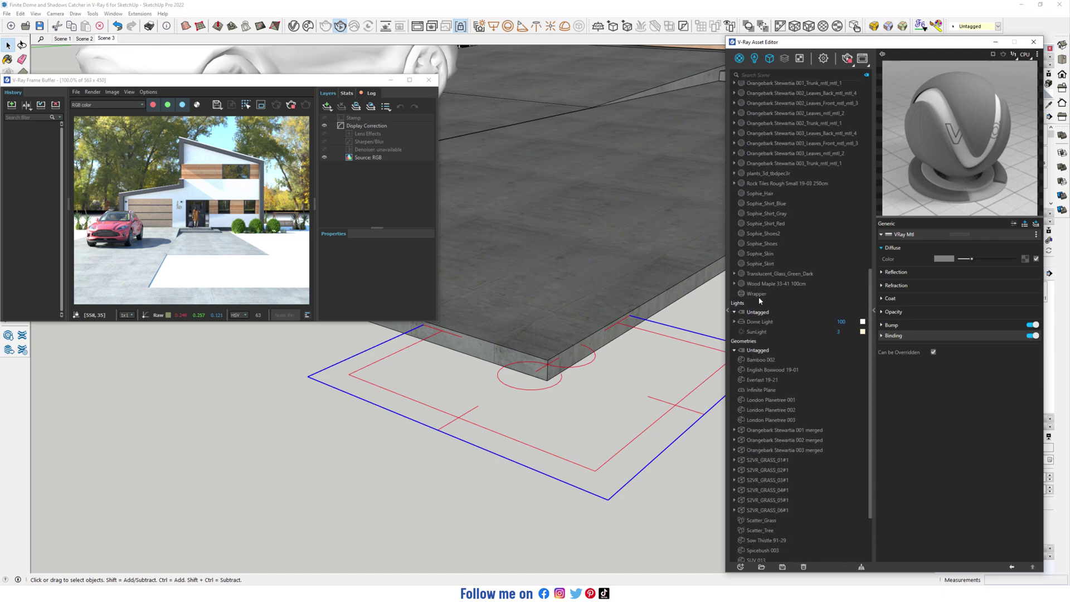
pyautogui.click(758, 294)
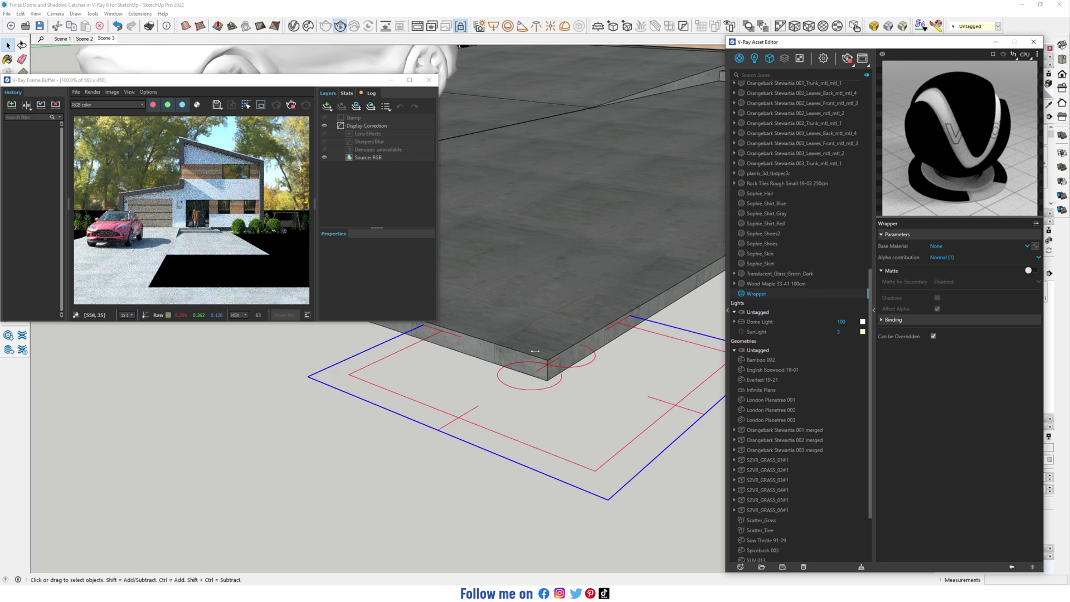
pyautogui.click(942, 248)
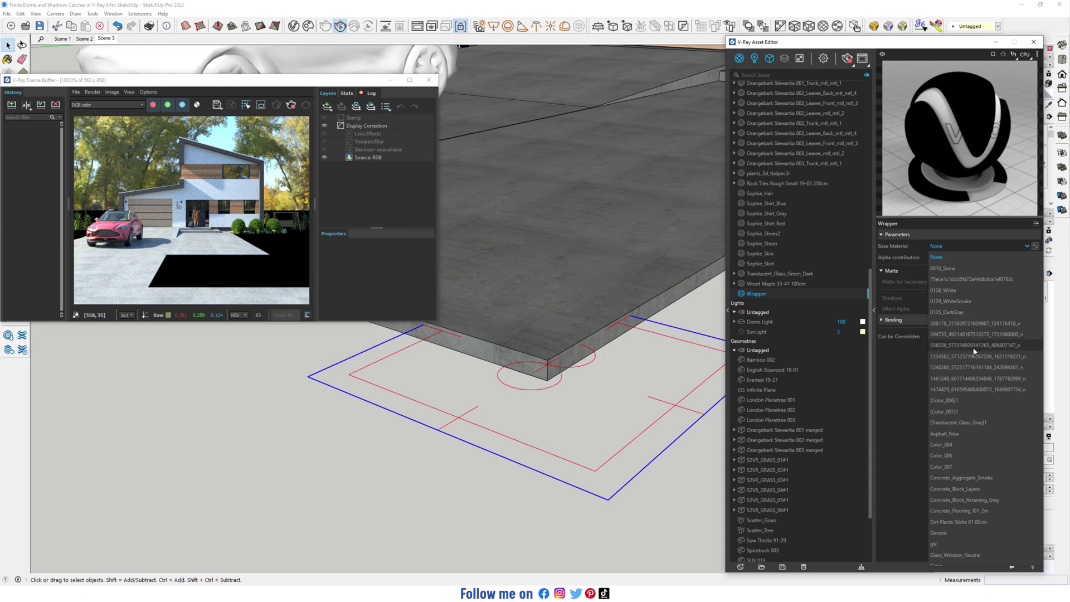
pyautogui.scroll(-3, 970, 418)
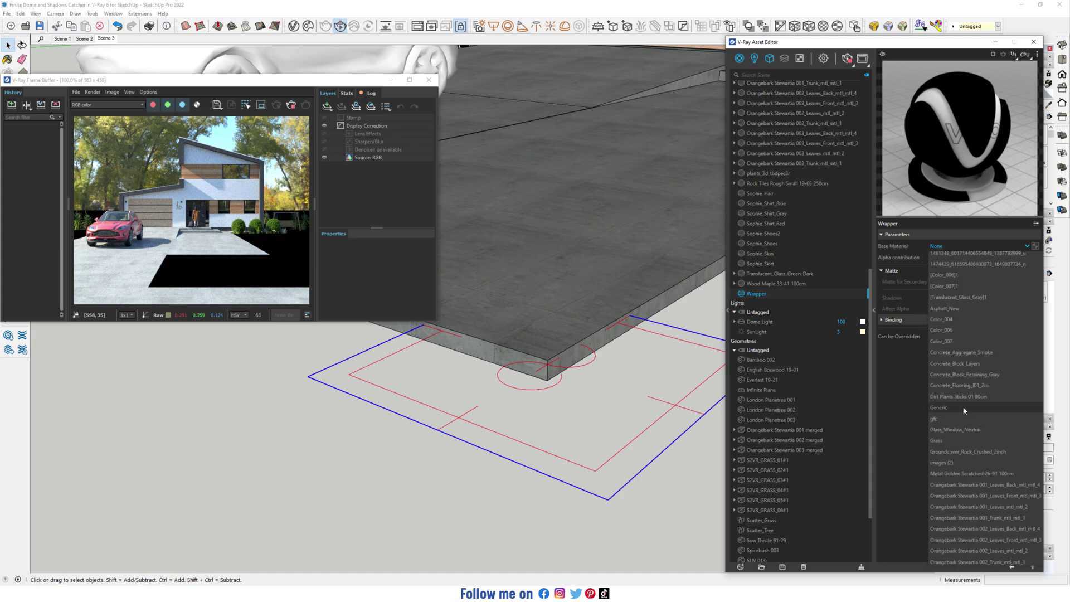
pyautogui.click(962, 407)
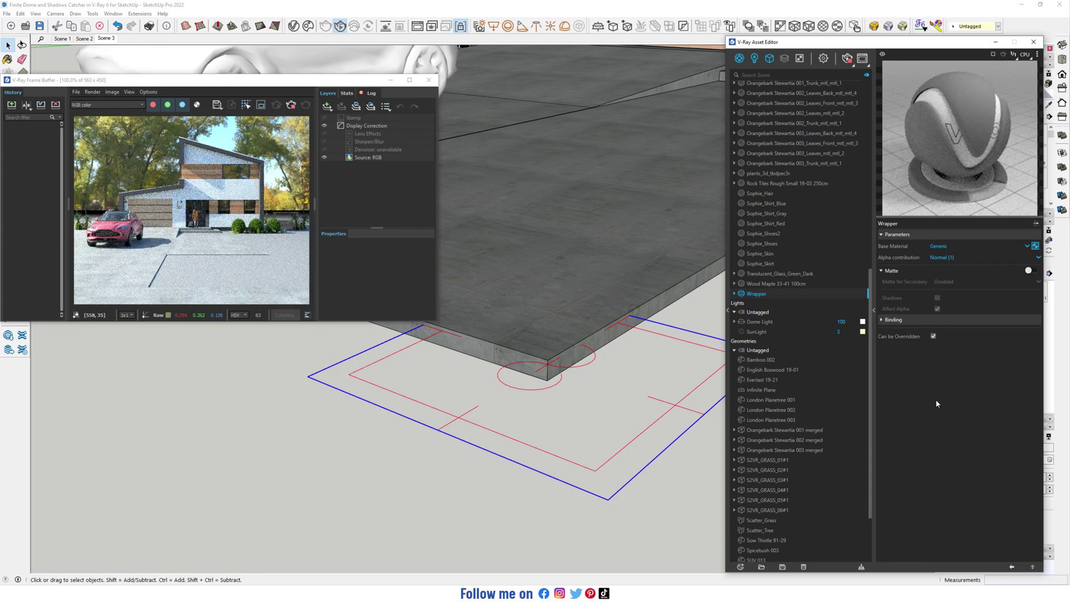
# Set the Wrapper's alpha contribution to Black Alpha (-1), with Matte and its Shadows enabled, and stop the interactive render
pyautogui.click(947, 256)
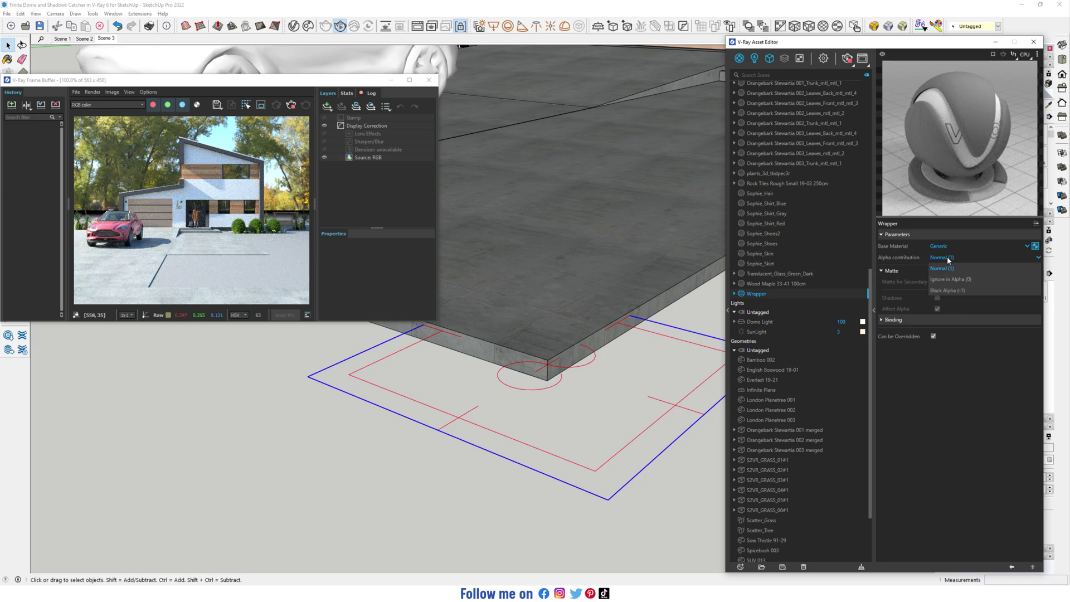
pyautogui.click(947, 291)
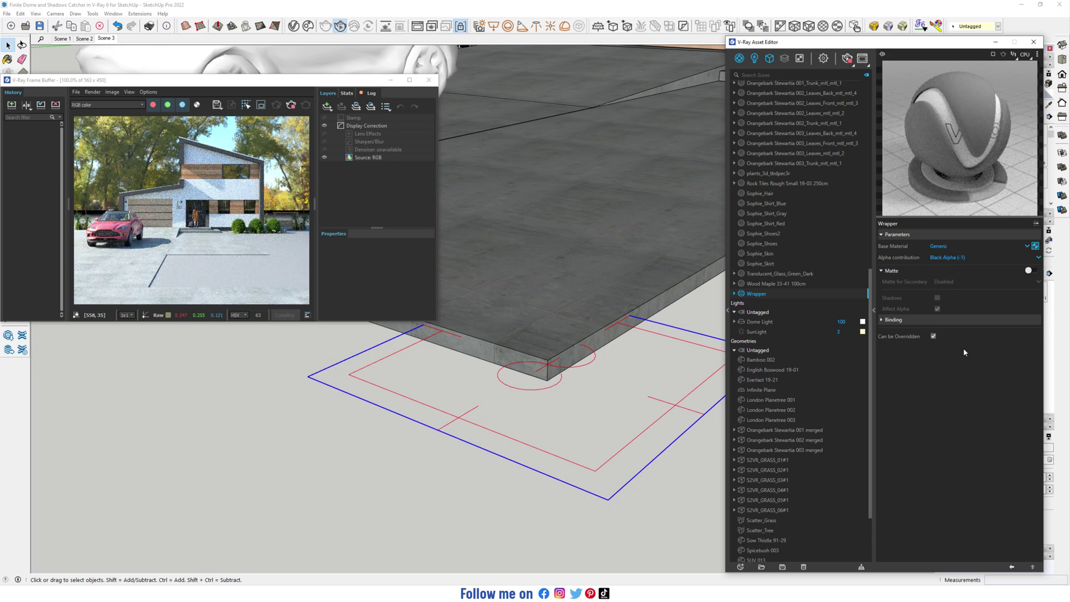
pyautogui.click(1029, 271)
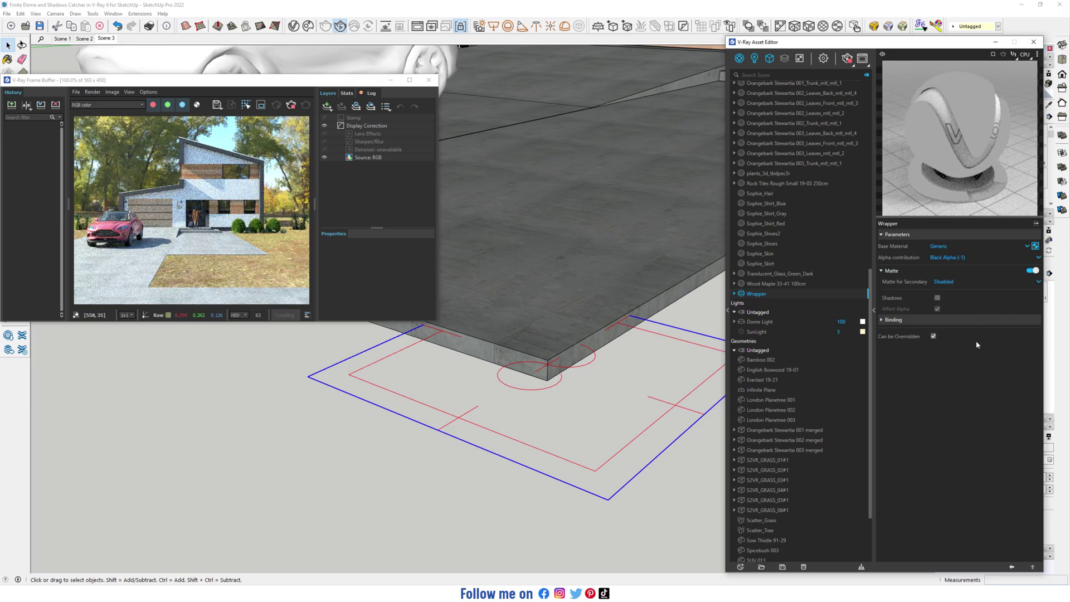
pyautogui.click(937, 298)
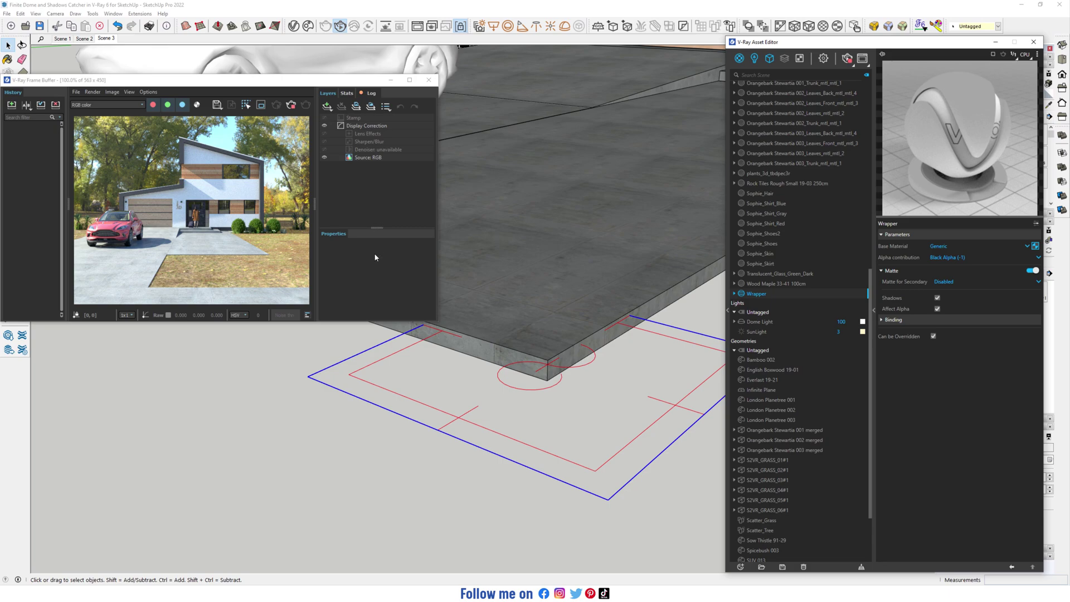
pyautogui.click(292, 108)
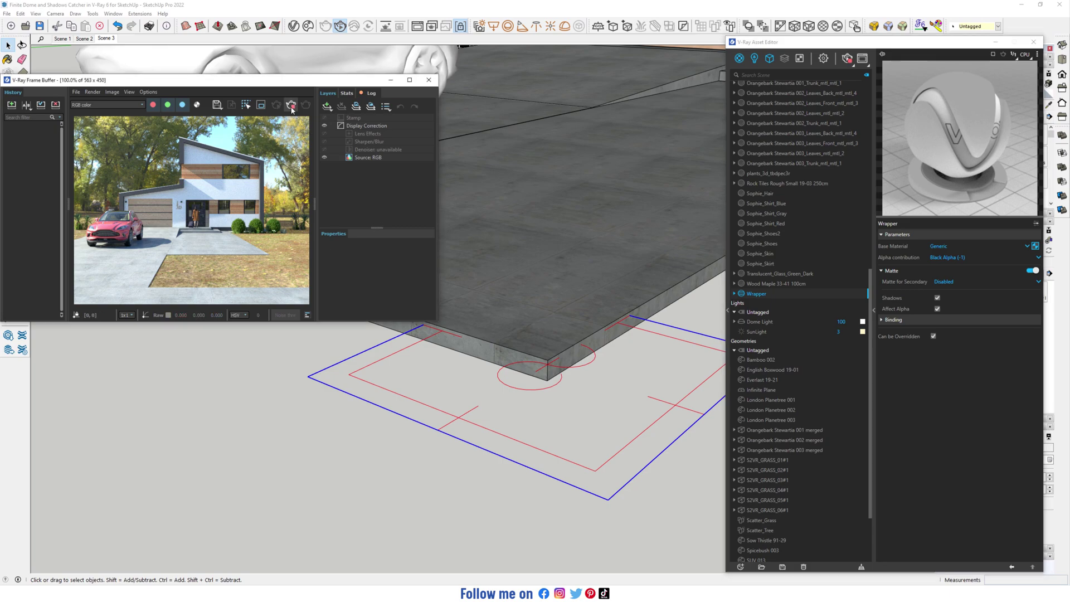
# Close the render and asset windows and place Table Set 93-02 from Chaos Cosmos at the walkway slab's front edge
pyautogui.click(428, 81)
pyautogui.click(1034, 42)
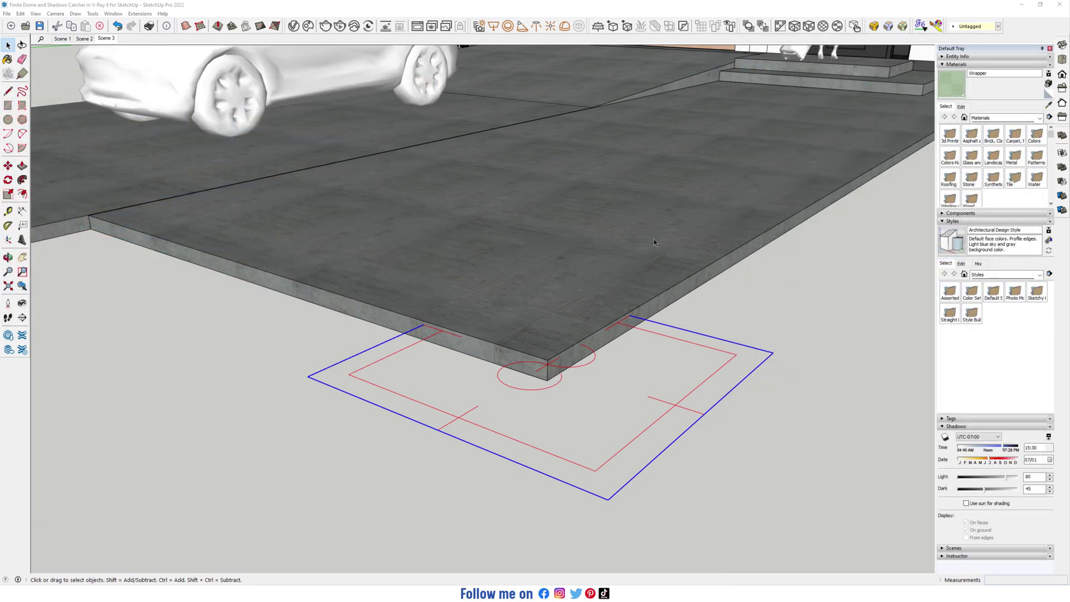
pyautogui.scroll(-5, 525, 303)
pyautogui.scroll(-3, 525, 303)
pyautogui.moveTo(447, 322)
pyautogui.mouseDown(button='middle')
pyautogui.moveTo(489, 319)
pyautogui.moveTo(494, 341)
pyautogui.moveTo(437, 337)
pyautogui.mouseUp(button='middle')
pyautogui.scroll(2, 437, 337)
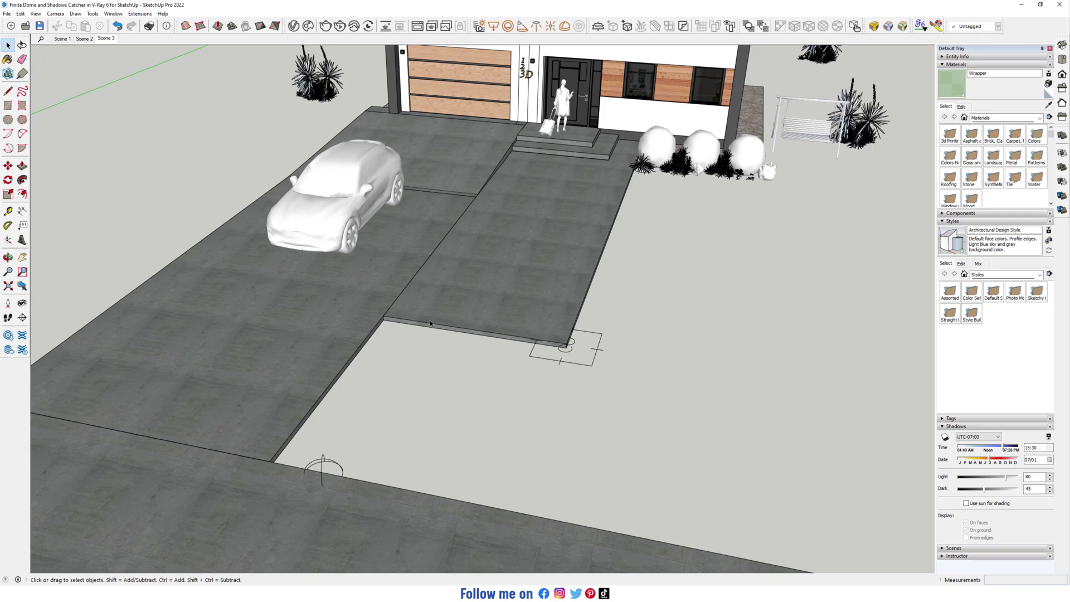
pyautogui.click(308, 26)
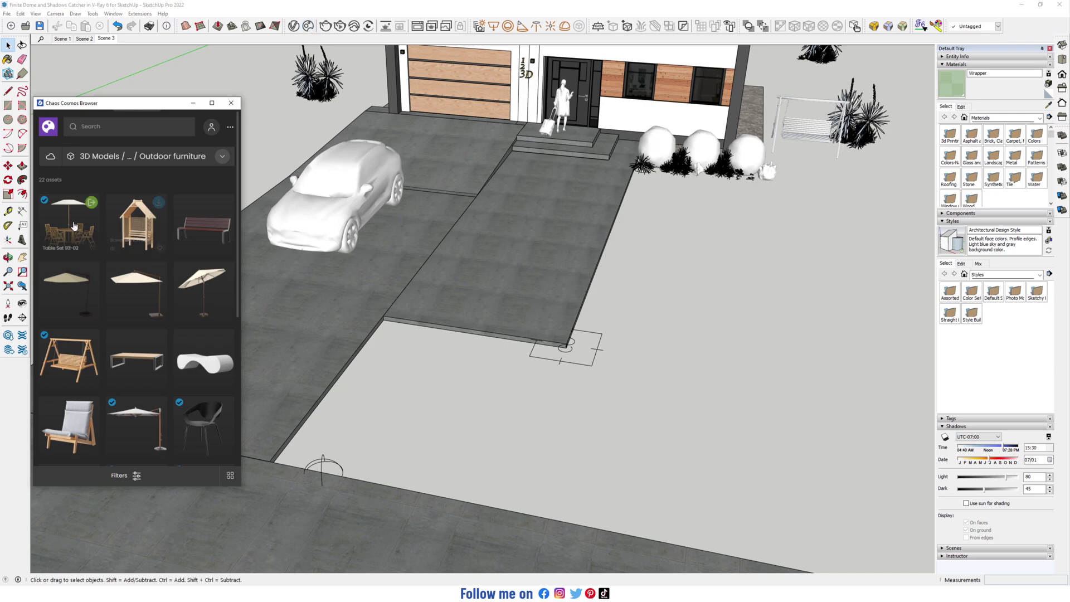
pyautogui.click(92, 202)
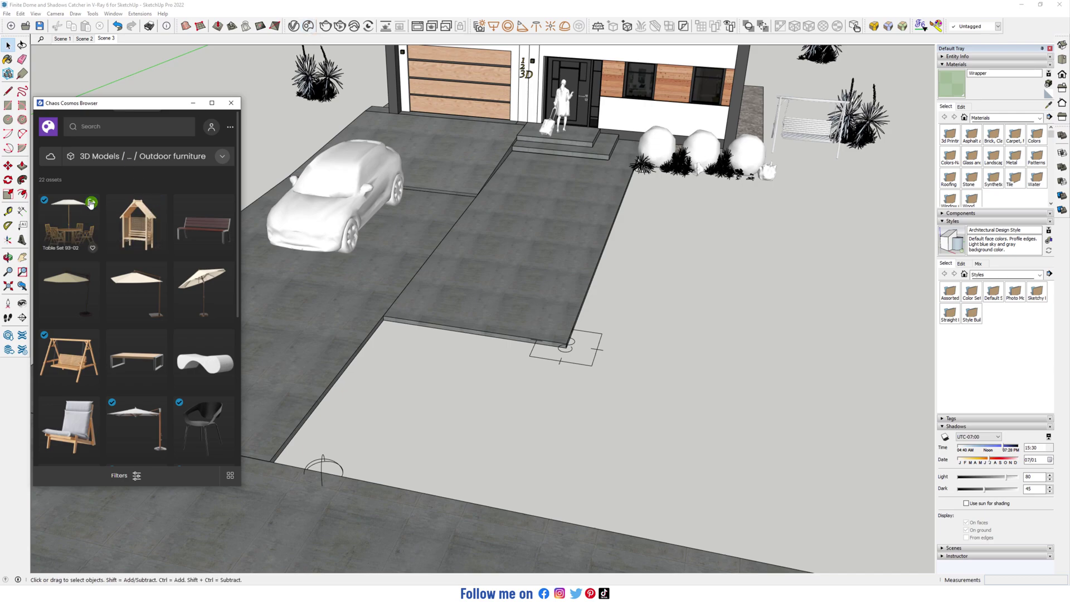
pyautogui.click(471, 328)
pyautogui.press('space')
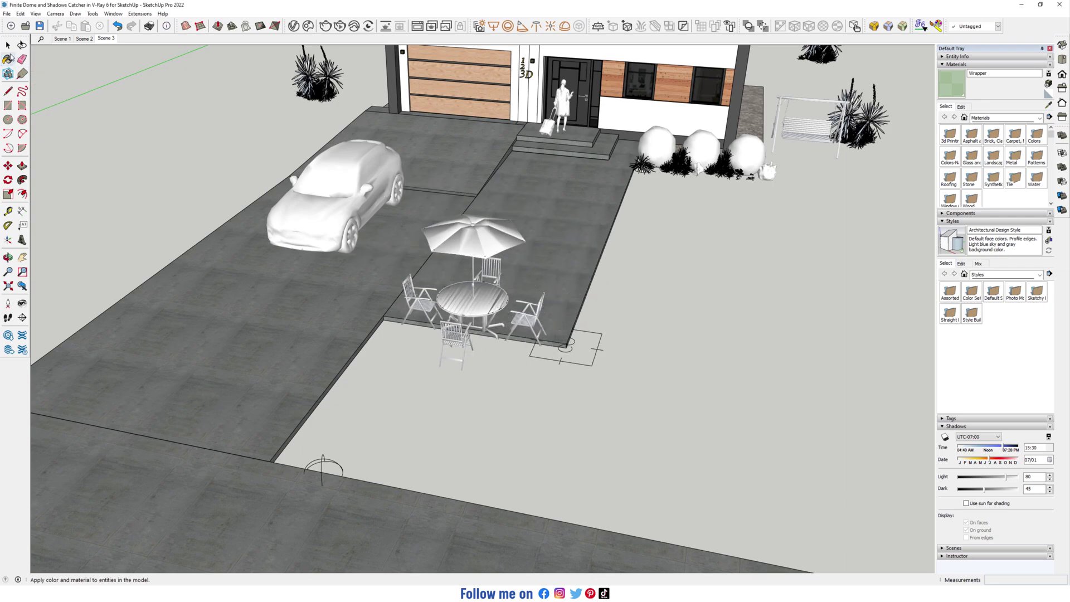
# Close the asset browser and draw a guide line along the green axis from the walkway slab's outer corner to the street slab's edge
pyautogui.moveTo(641, 435); pyautogui.dragTo(294, 333, button='middle')
pyautogui.click(230, 103)
pyautogui.scroll(3, 434, 318)
pyautogui.scroll(6, 446, 329)
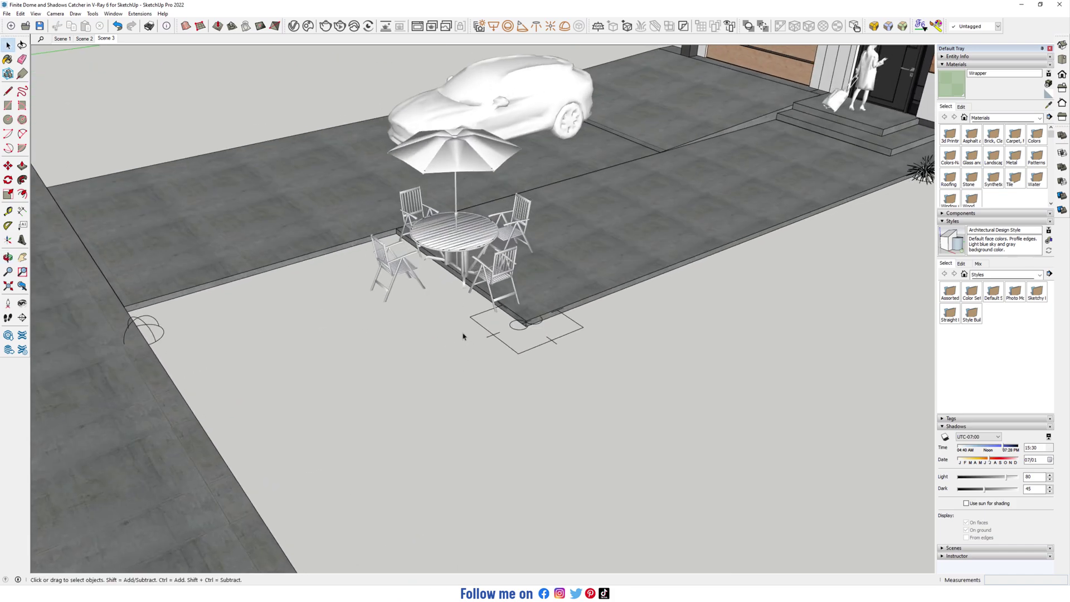
pyautogui.moveTo(563, 332); pyautogui.dragTo(518, 318, button='middle')
pyautogui.press('l')
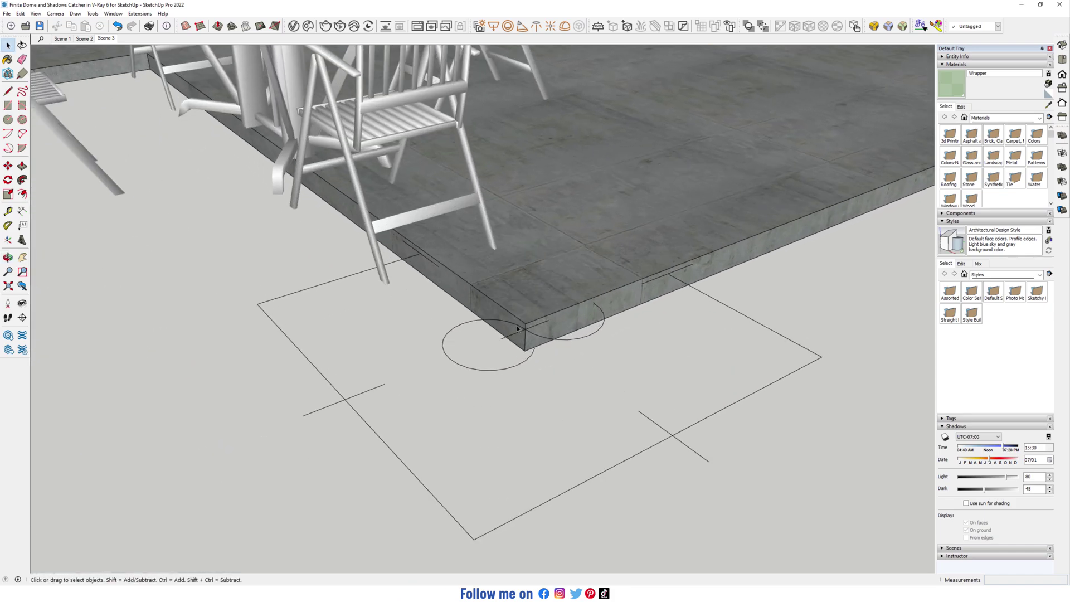
pyautogui.click(518, 318)
pyautogui.scroll(-3, 671, 309)
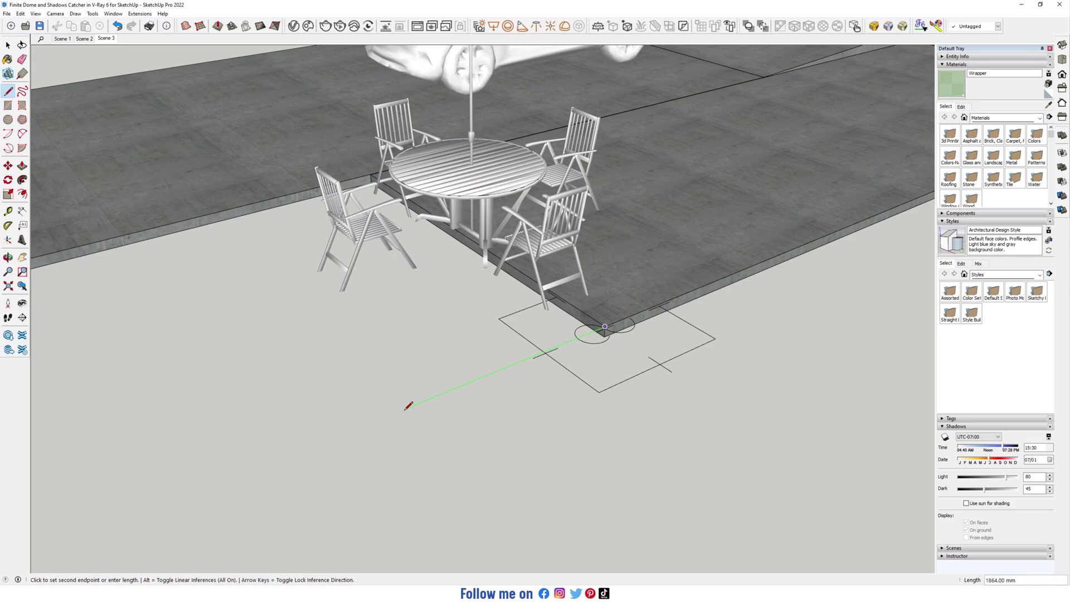
pyautogui.scroll(-3, 408, 409)
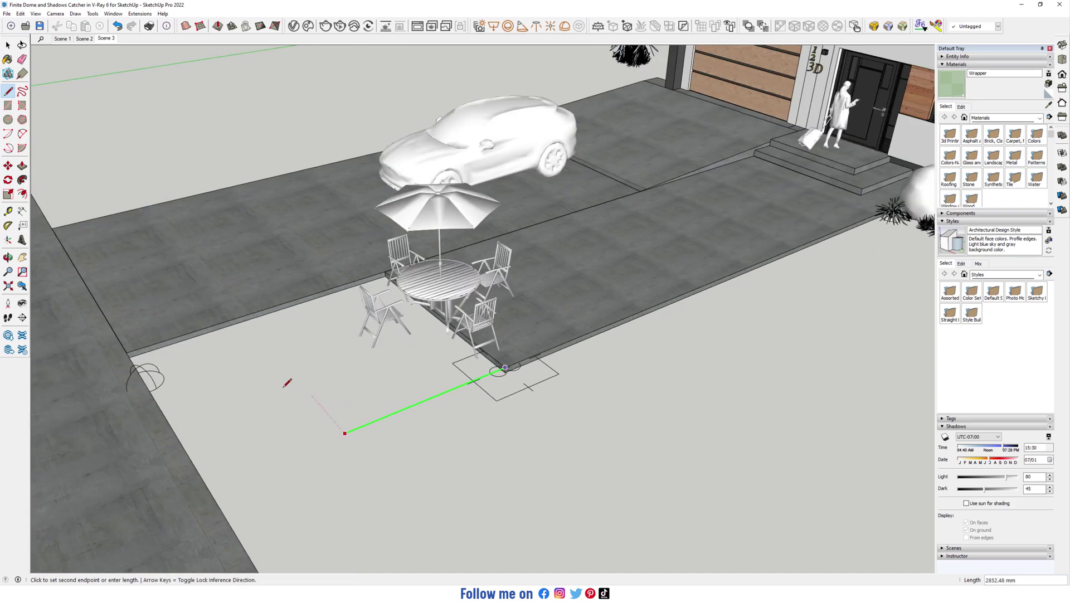
pyautogui.click(184, 454)
pyautogui.press('space')
# Move the table set about 2465 mm onto the lawn rectangle between the slabs and the guide line, and delete the line
pyautogui.click(447, 283)
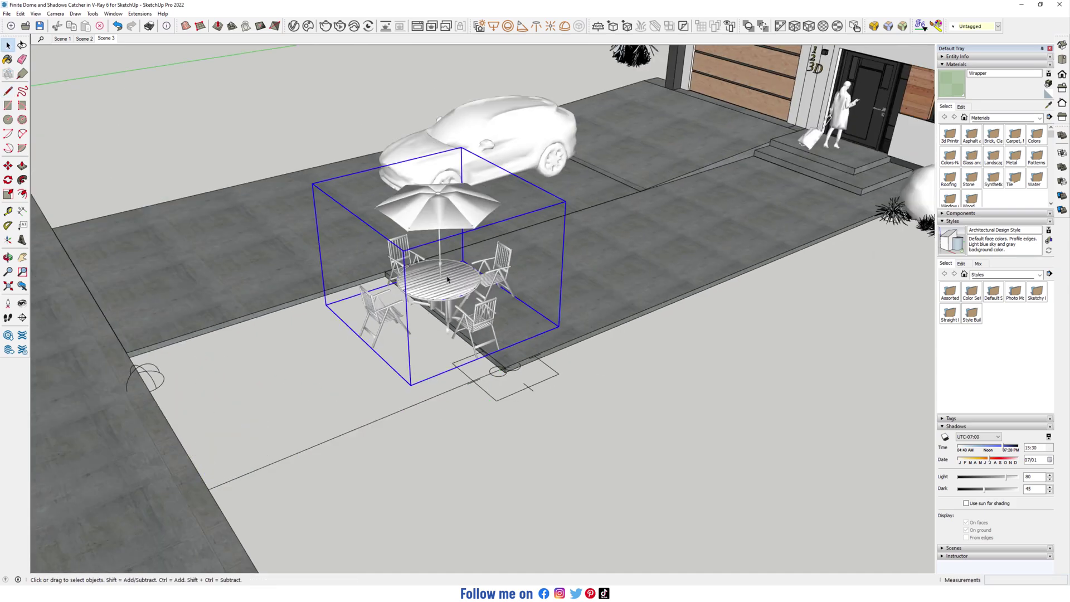
pyautogui.scroll(8, 419, 225)
pyautogui.press('m')
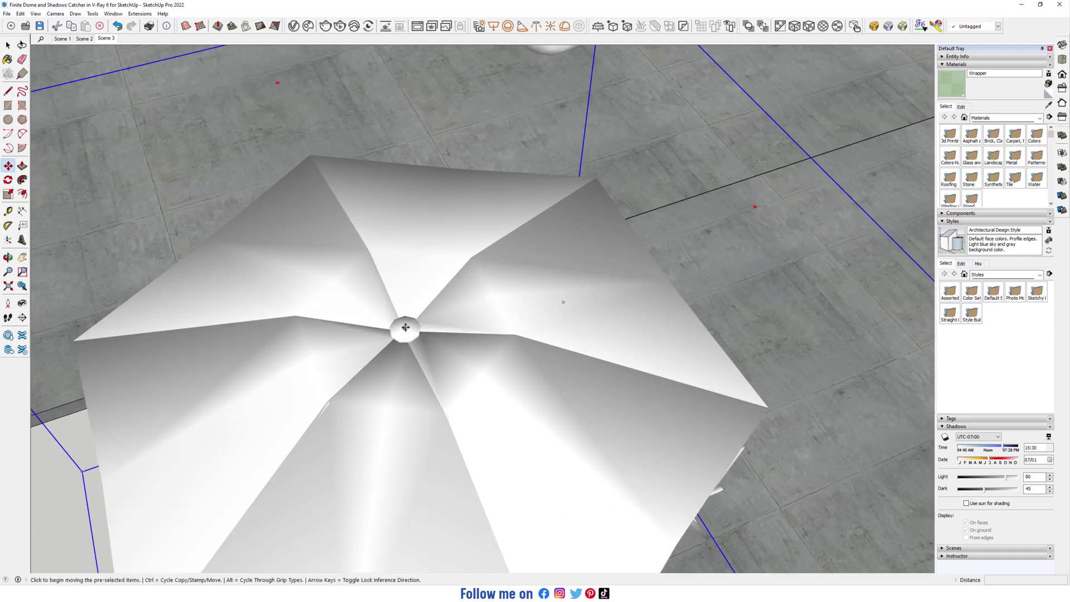
pyautogui.click(405, 330)
pyautogui.scroll(-2, 407, 332)
pyautogui.scroll(-3, 433, 286)
pyautogui.scroll(-8, 432, 286)
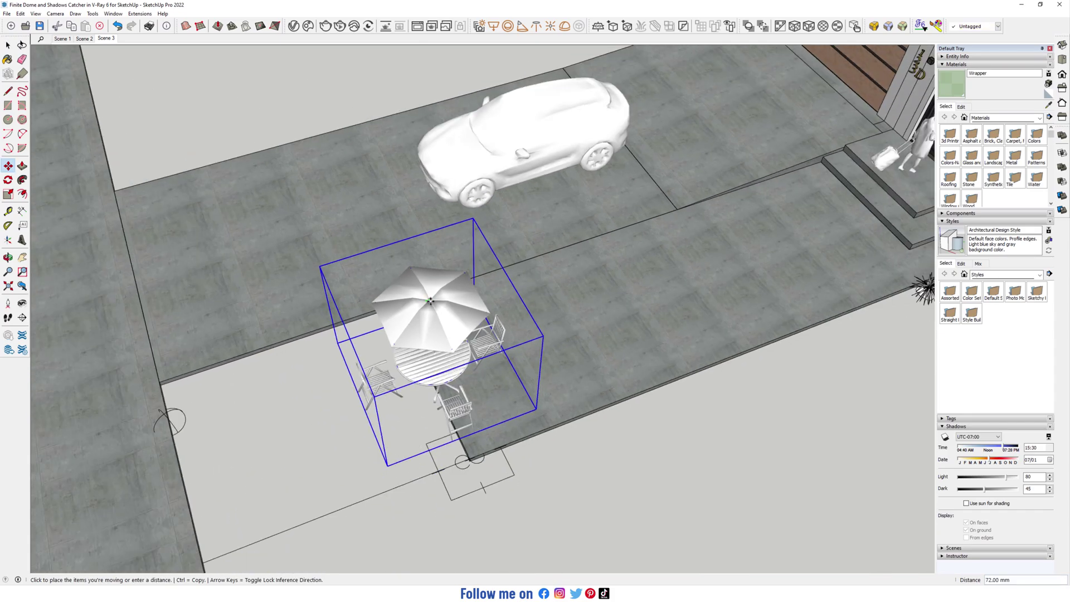
pyautogui.click(375, 430)
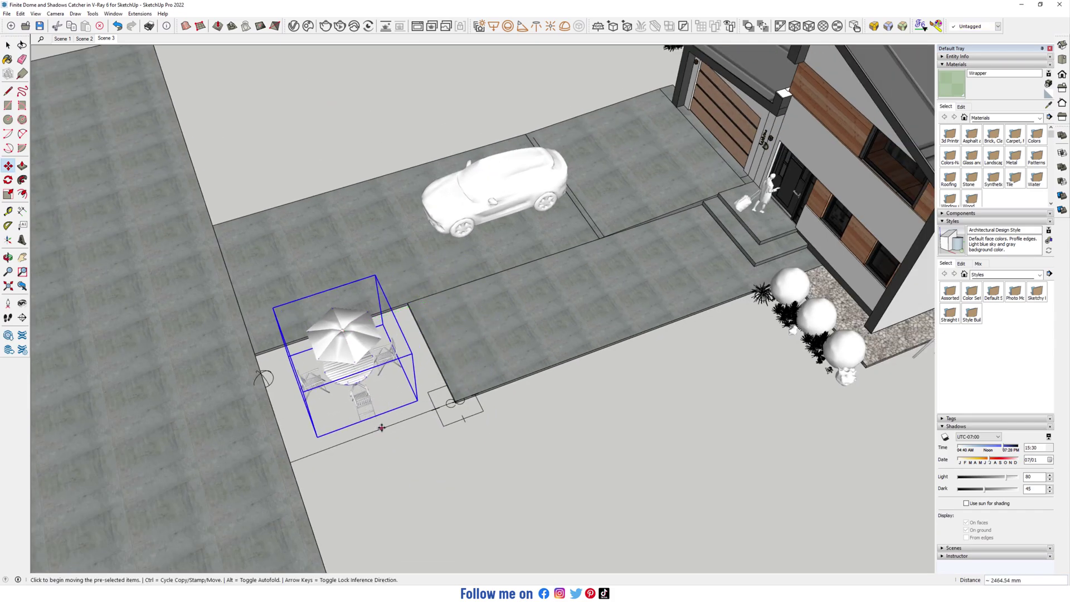
pyautogui.press('space')
pyautogui.click(382, 429)
pyautogui.moveTo(407, 423); pyautogui.dragTo(390, 368, button='middle')
# Lower the table set 20 mm along the blue axis and deselect it
pyautogui.click(370, 357)
pyautogui.scroll(3, 390, 359)
pyautogui.scroll(5, 538, 350)
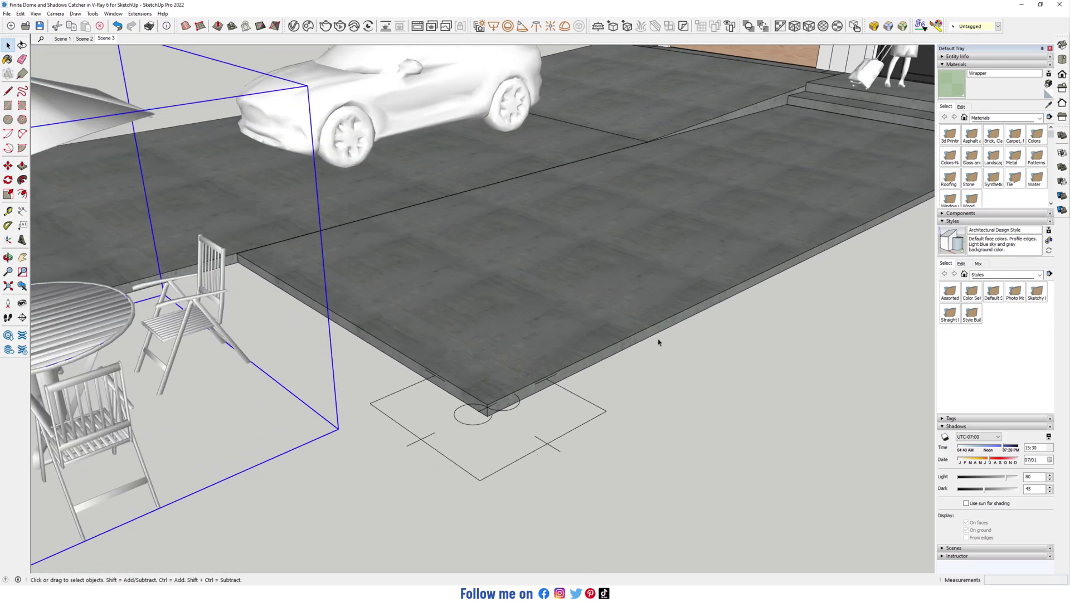
pyautogui.press('m')
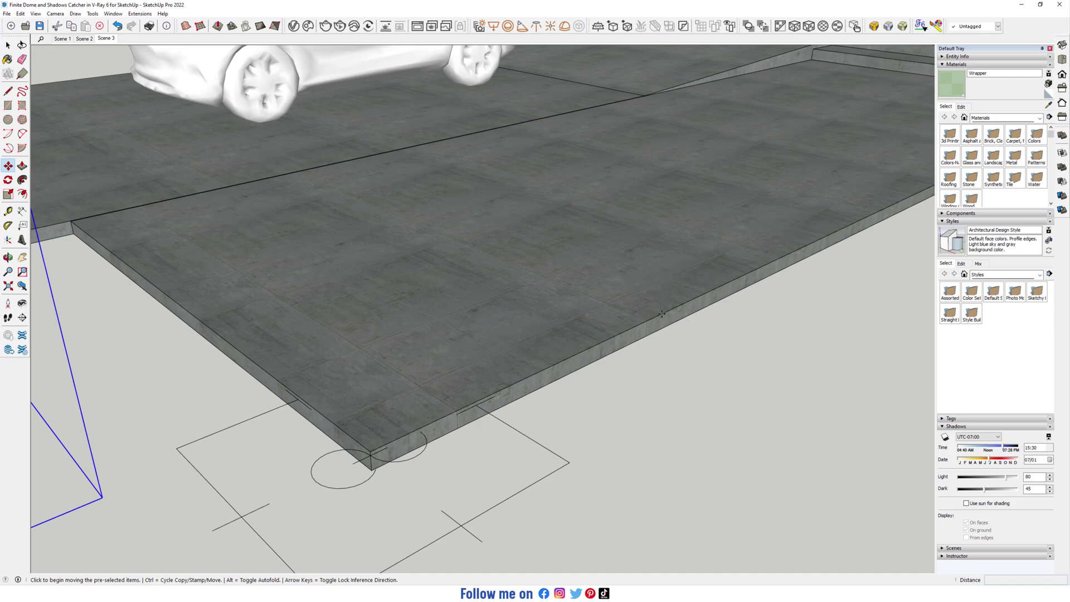
pyautogui.click(661, 313)
pyautogui.write('20')
pyautogui.press('Return')
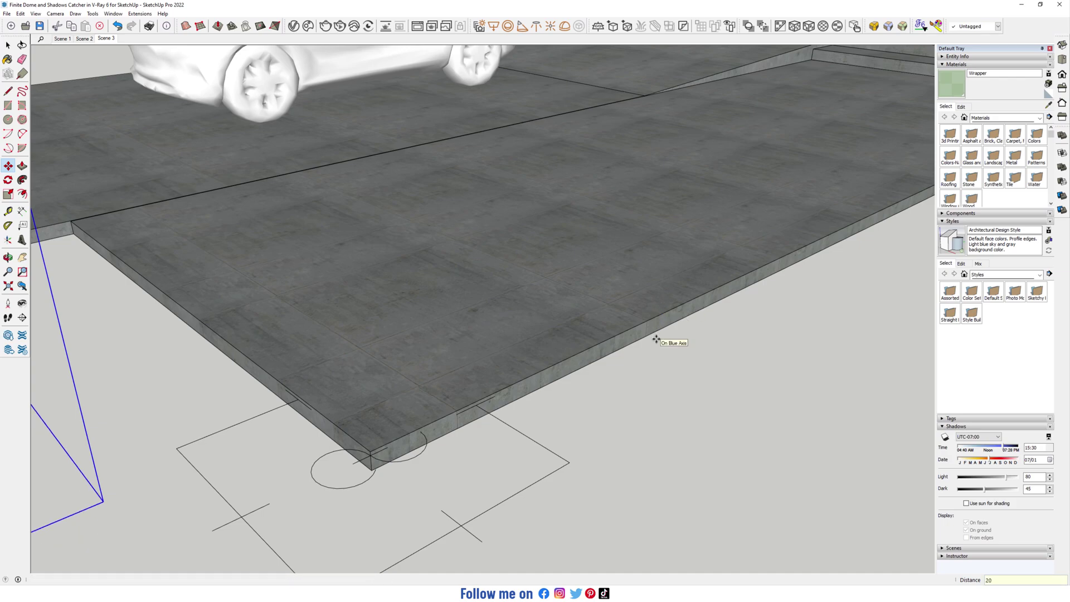
pyautogui.press('space')
pyautogui.scroll(-5, 663, 328)
pyautogui.click(700, 366)
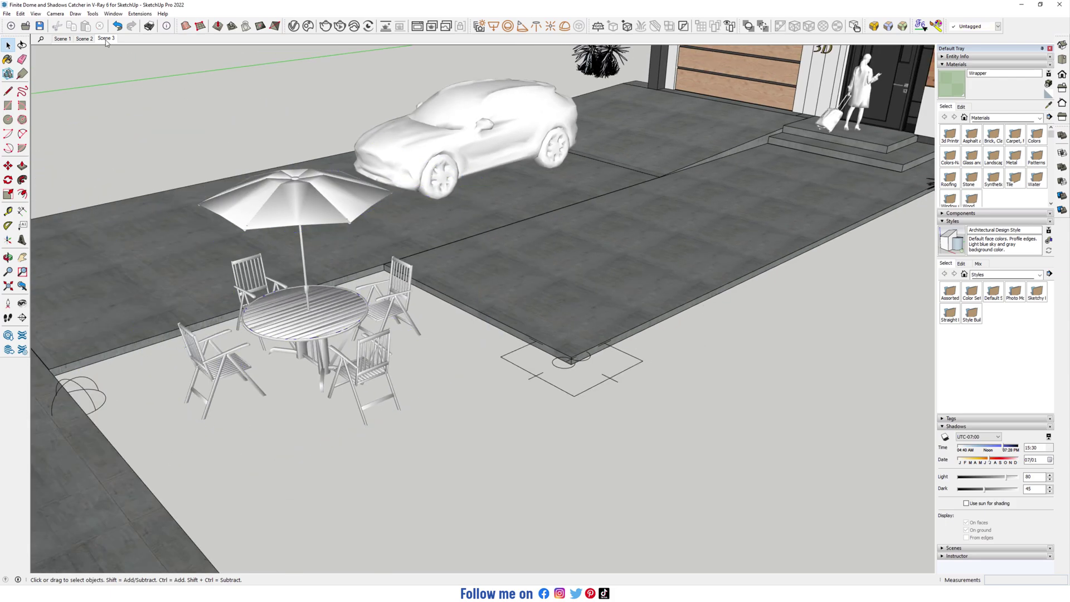
# Return to the Scene 3 view, set the render output height to 1080, and start the interactive render
pyautogui.click(106, 39)
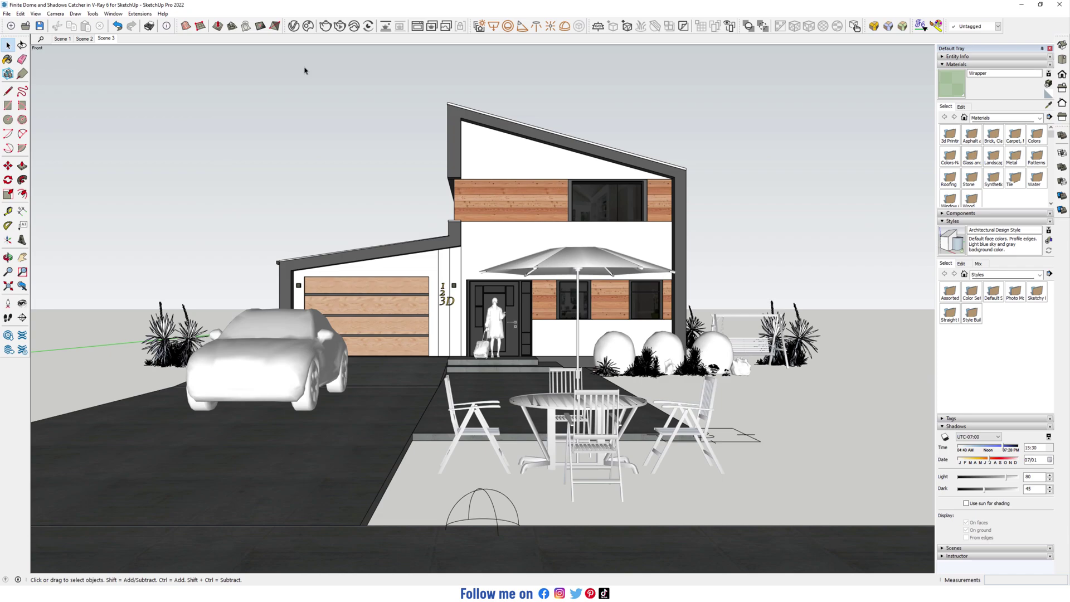
pyautogui.click(294, 26)
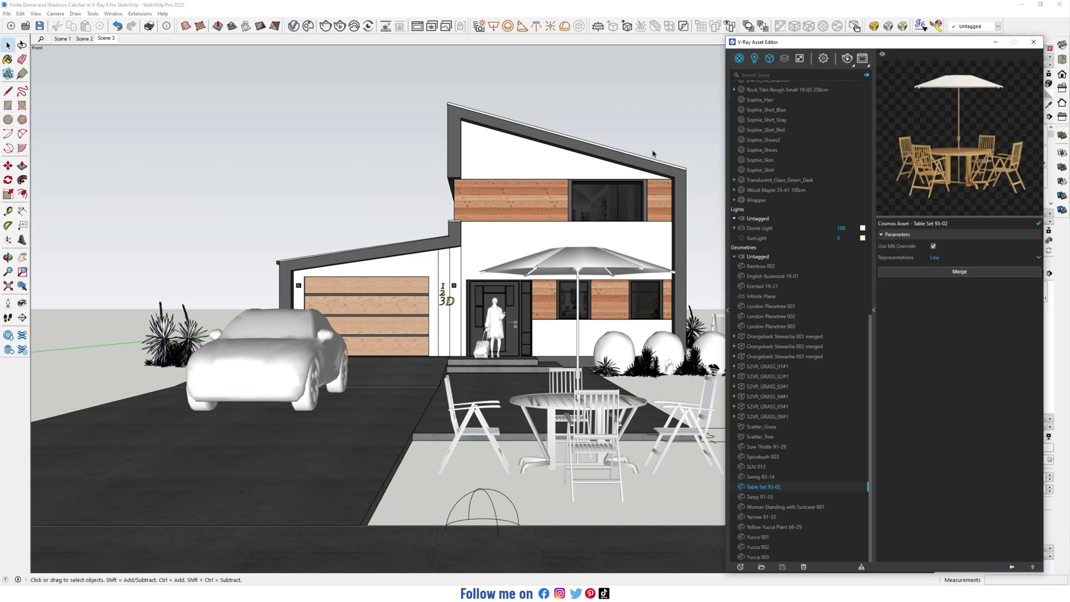
pyautogui.click(823, 58)
pyautogui.doubleClick(814, 183)
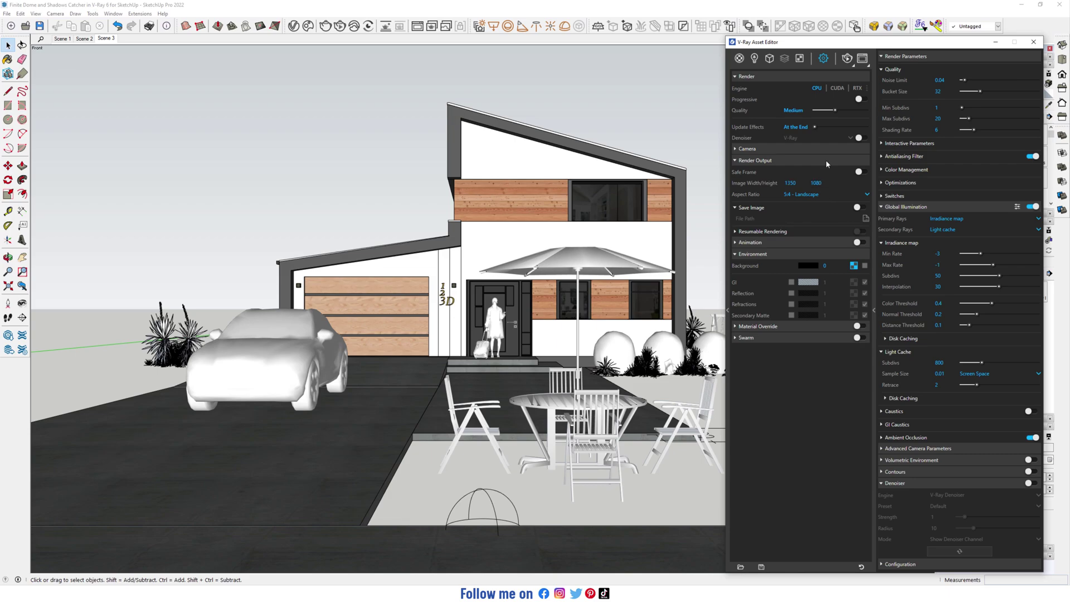
pyautogui.click(843, 60)
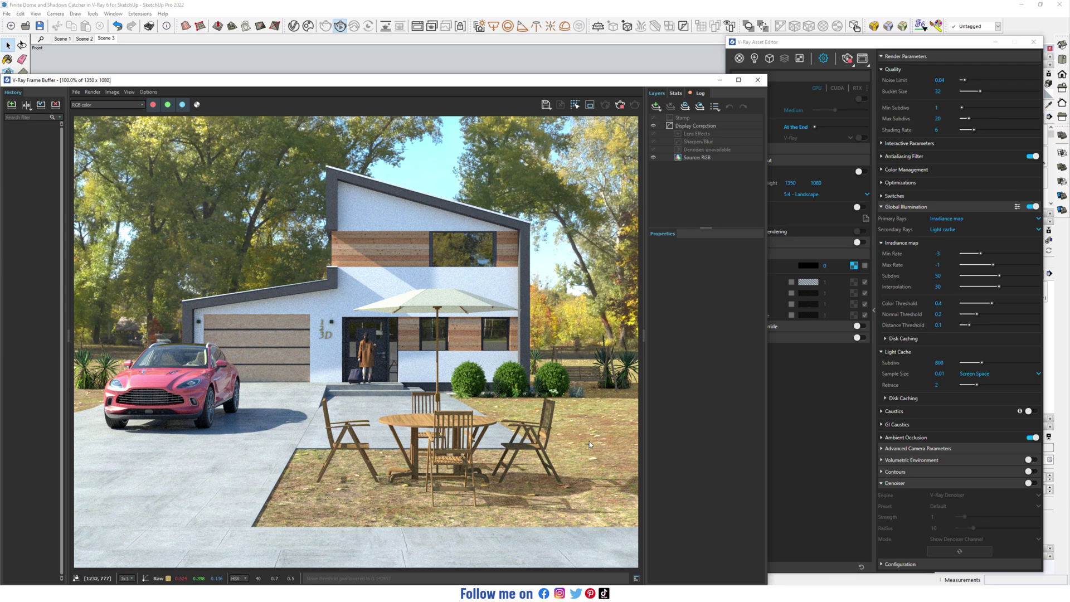
# Try raising the dome light's Ground Blend to 0.43 and 0.82
pyautogui.click(754, 58)
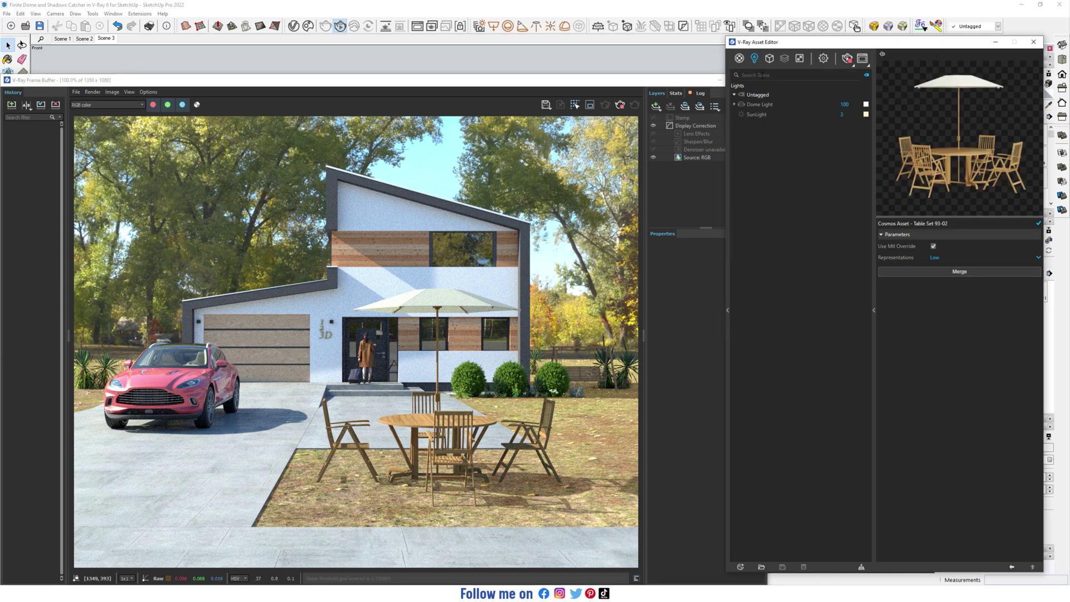
pyautogui.click(759, 105)
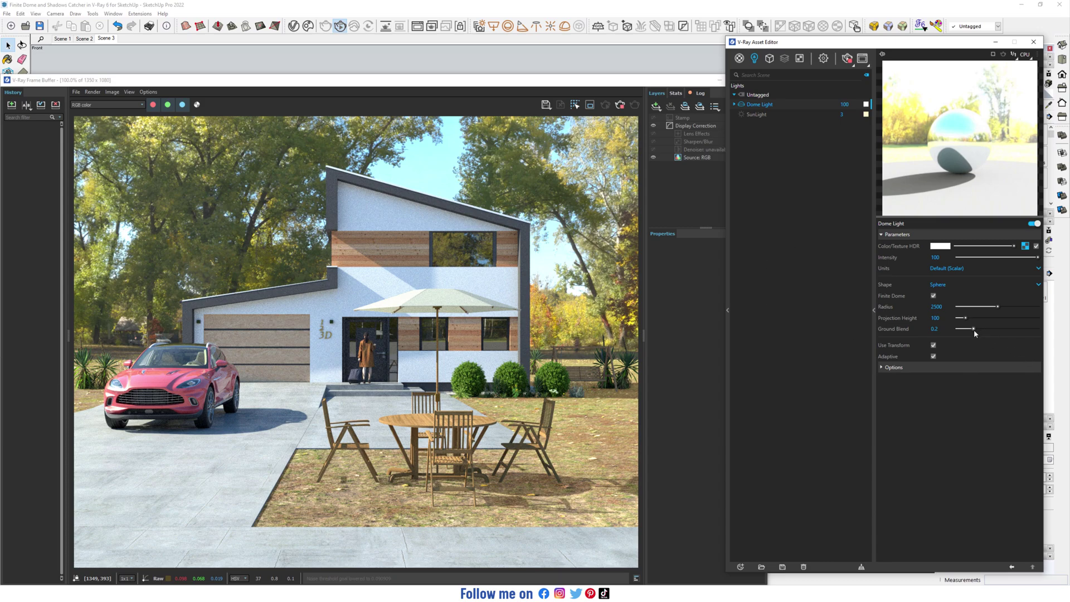
pyautogui.moveTo(973, 330); pyautogui.dragTo(992, 330)
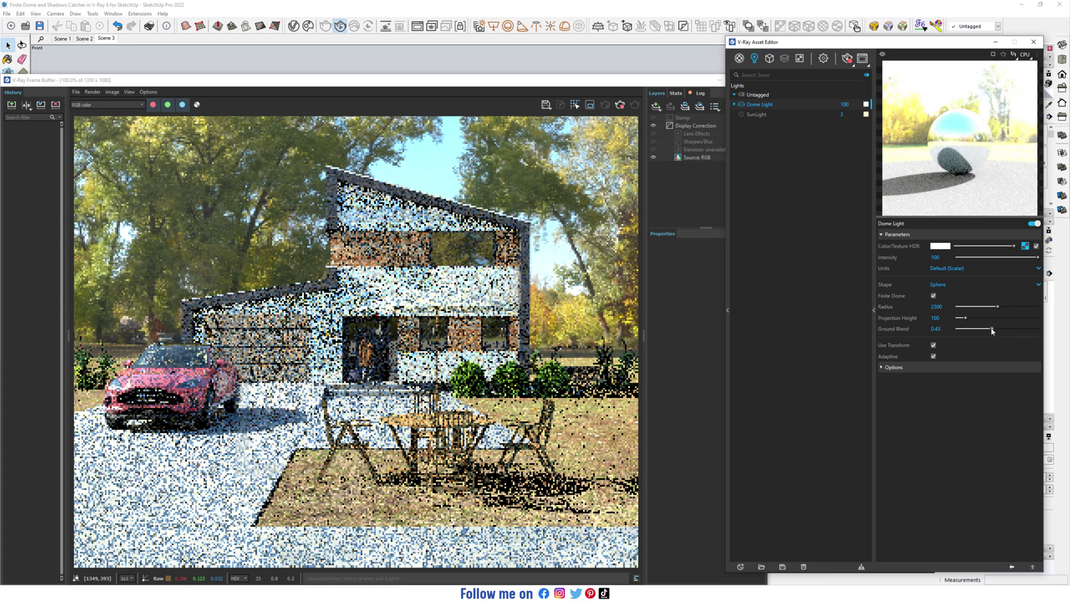
pyautogui.moveTo(993, 330); pyautogui.dragTo(1024, 332)
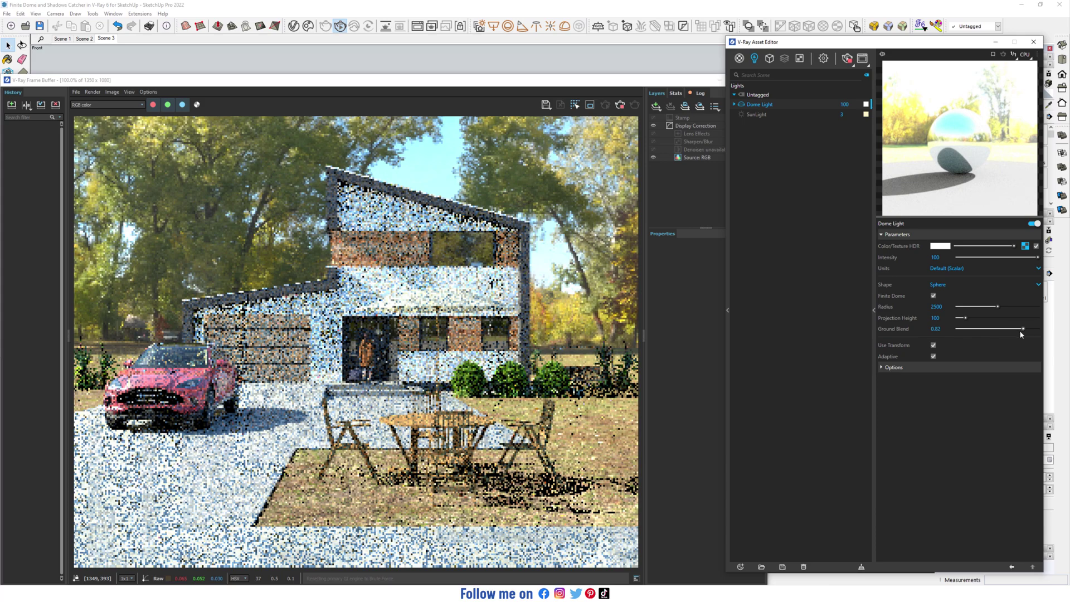
# Set the render output height to 450
pyautogui.click(823, 57)
pyautogui.click(824, 182)
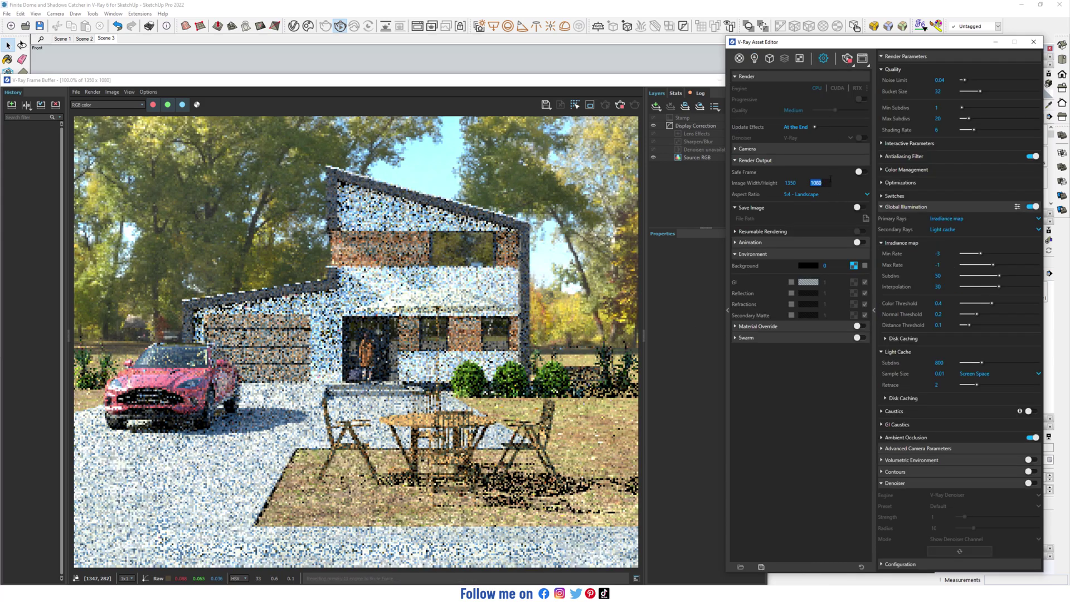
pyautogui.write('450')
pyautogui.press('Return')
# Try changing the dome light's Ground Blend down to 0 while viewing the whole dome from outside
pyautogui.scroll(5, 480, 333)
pyautogui.scroll(-10, 480, 333)
pyautogui.press('space')
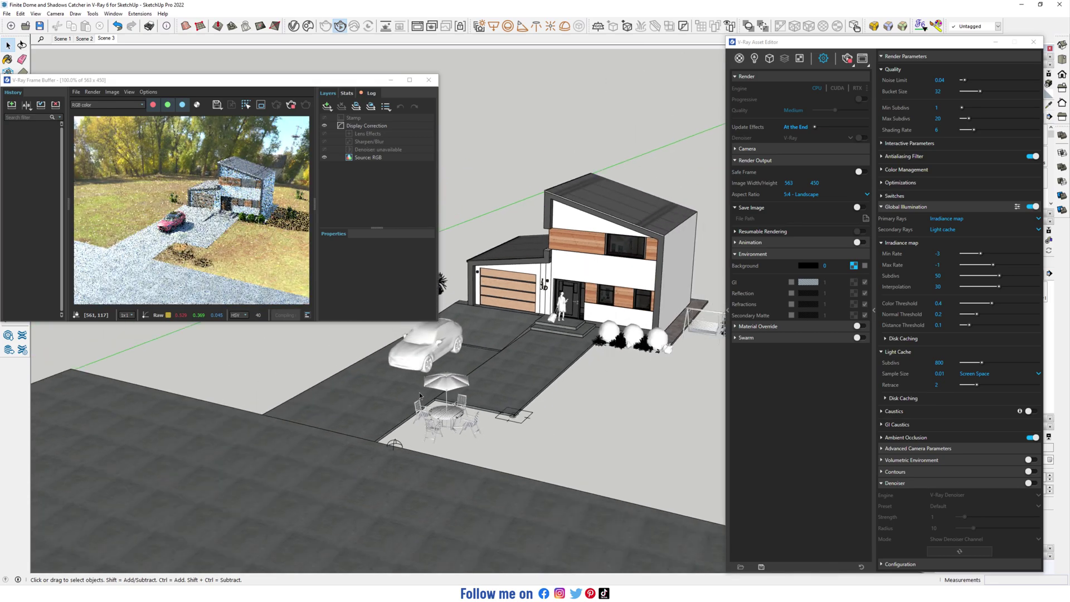
pyautogui.scroll(-10, 419, 396)
pyautogui.scroll(3, 435, 340)
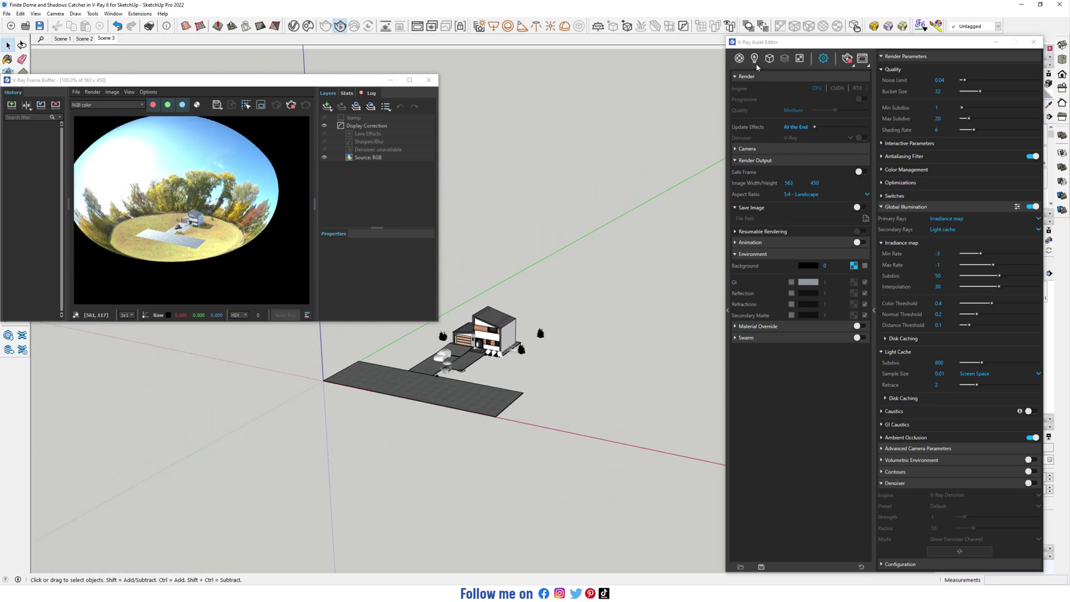
pyautogui.click(754, 59)
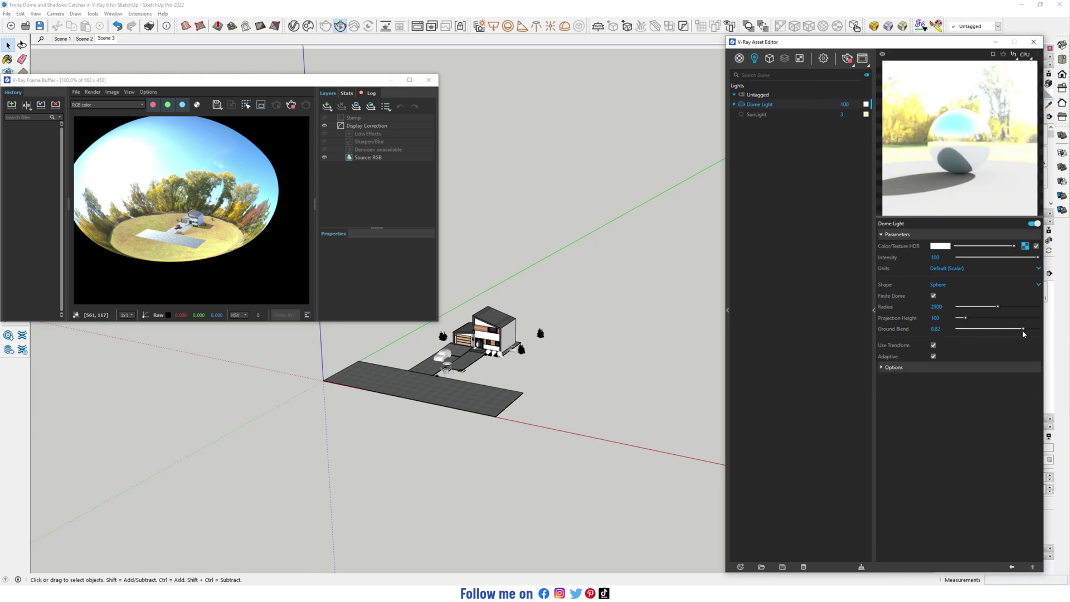
pyautogui.moveTo(1030, 330); pyautogui.dragTo(1054, 332)
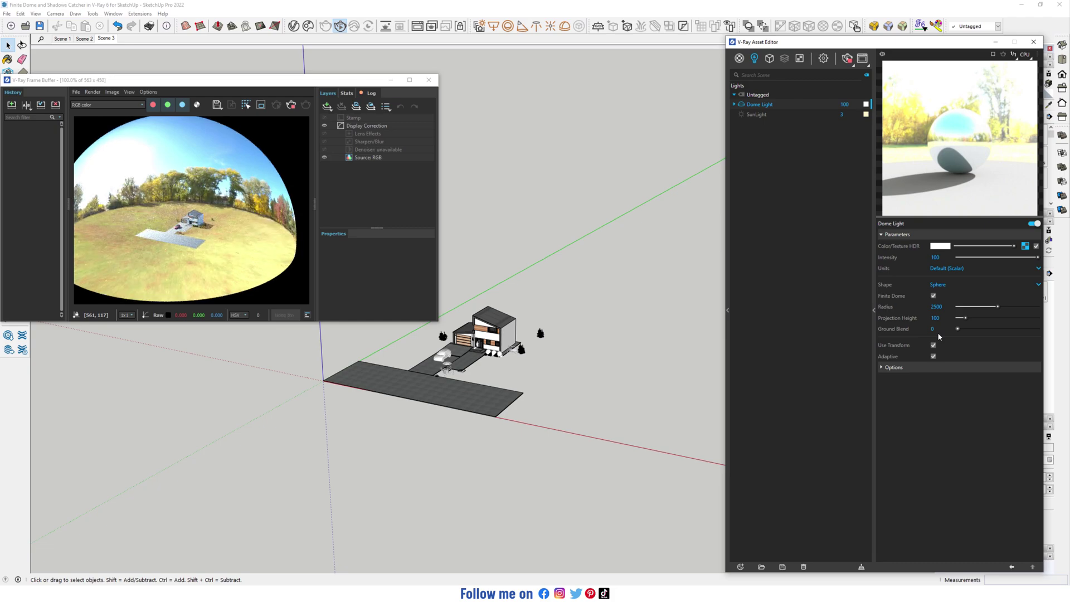
# Return to the Scene 3 view and set the render output height to 1080
pyautogui.click(106, 39)
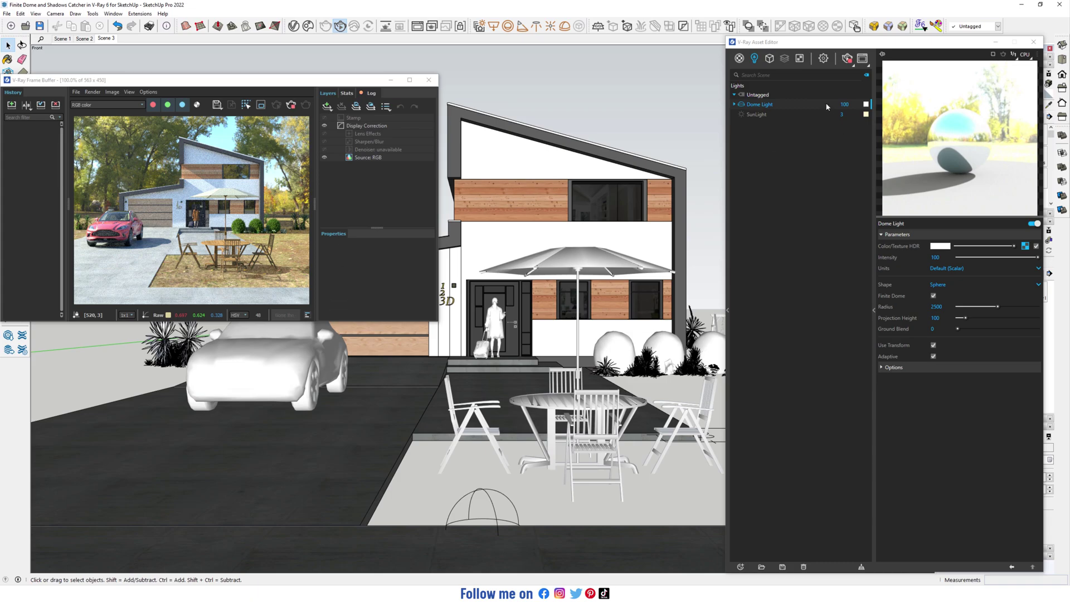
pyautogui.click(823, 59)
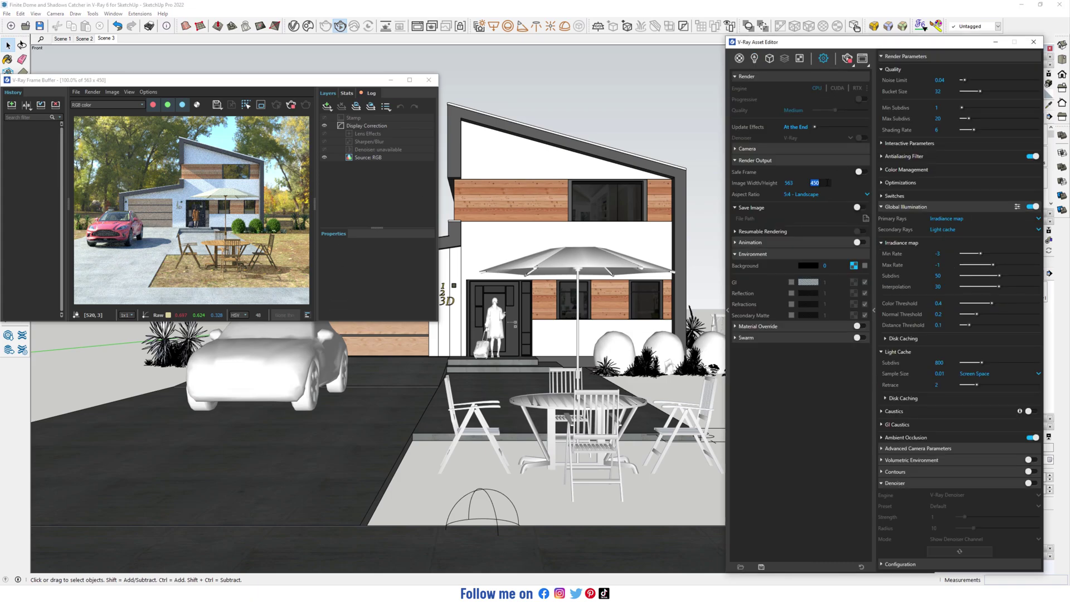
pyautogui.write('1080')
pyautogui.press('Return')
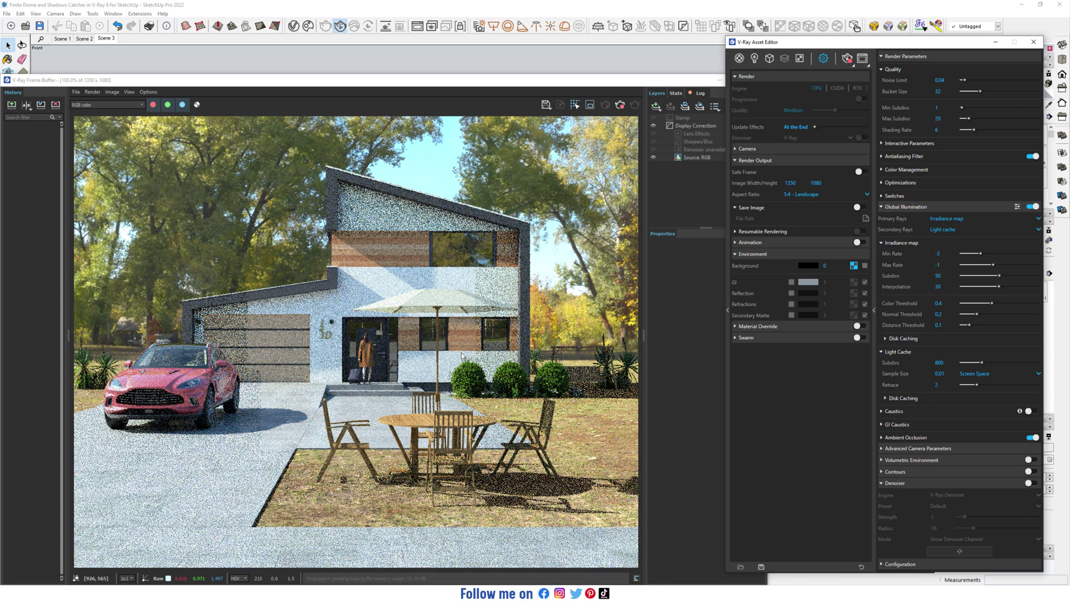
# Set the dome light's Ground Blend to 0.2 and then 0.33
pyautogui.click(754, 58)
pyautogui.moveTo(960, 329); pyautogui.dragTo(962, 330)
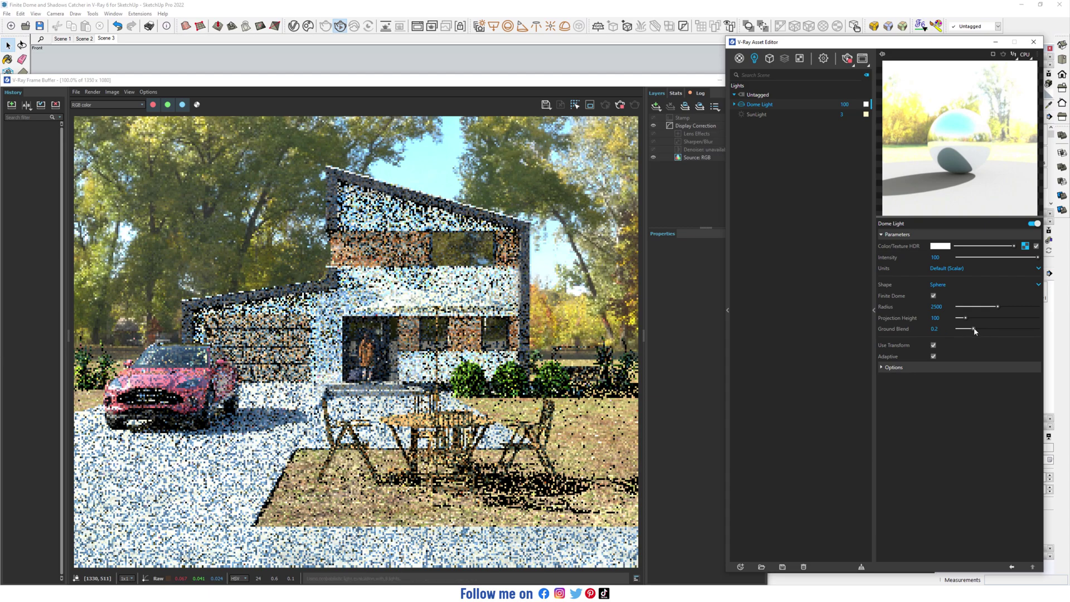
pyautogui.moveTo(974, 331); pyautogui.dragTo(982, 331)
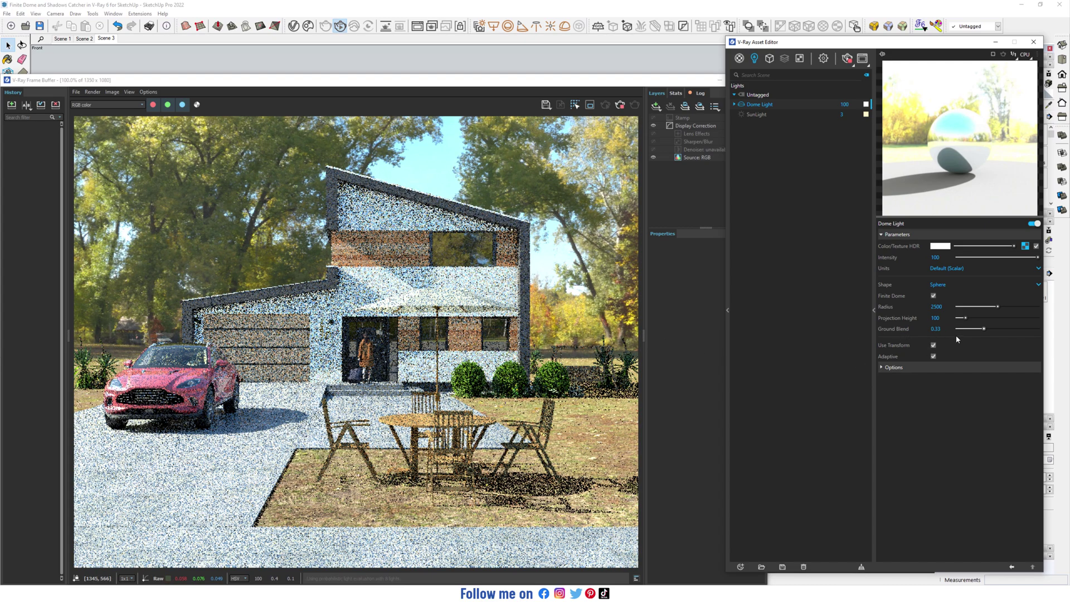
# Lower the dome light's Ground Blend to 0 and bring the rendered image to the front
pyautogui.moveTo(983, 328); pyautogui.dragTo(947, 330)
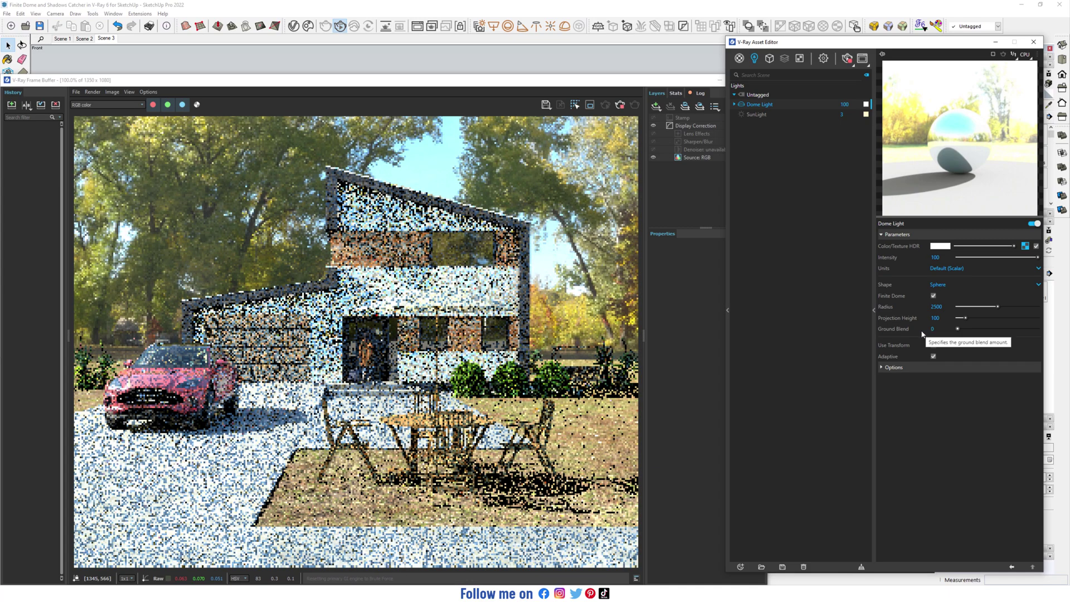
pyautogui.click(678, 363)
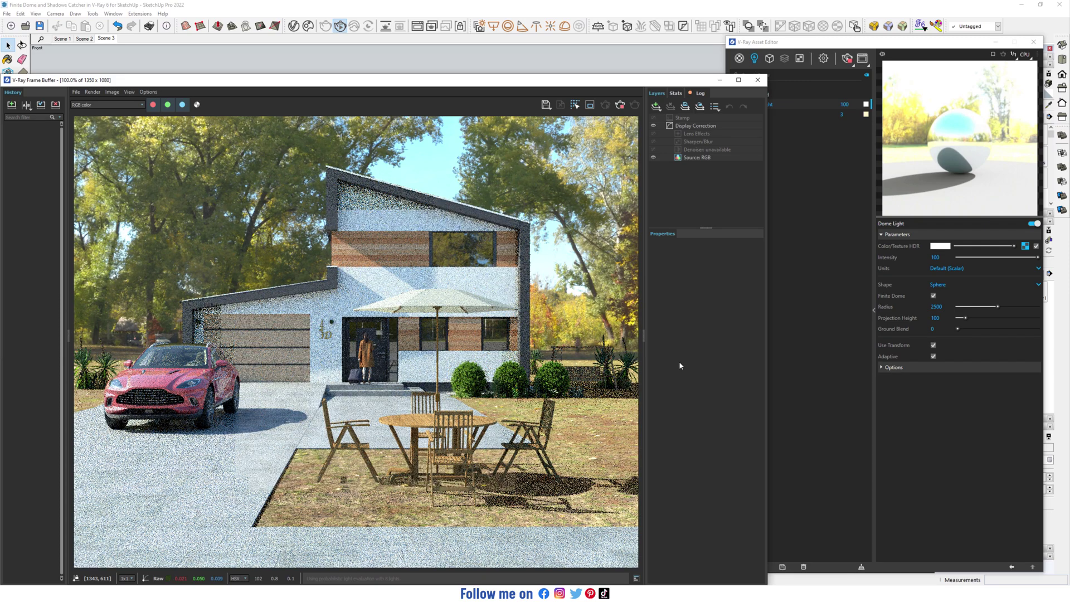
# Try disabling the matte Shadows option of the Wrapper material to compare the render, and re-enable it
pyautogui.click(738, 58)
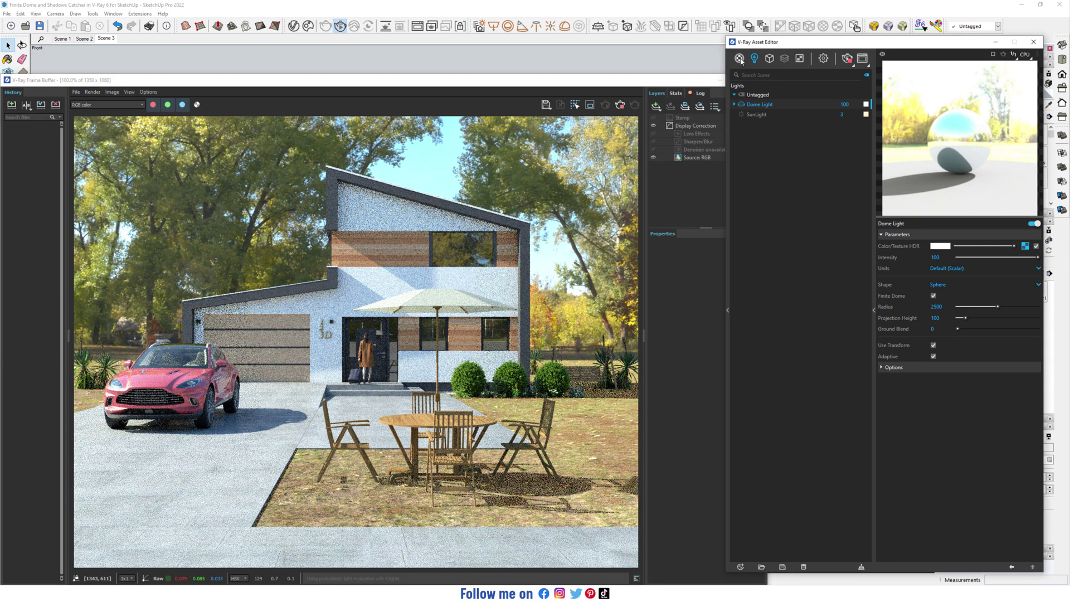
pyautogui.scroll(-1, 783, 378)
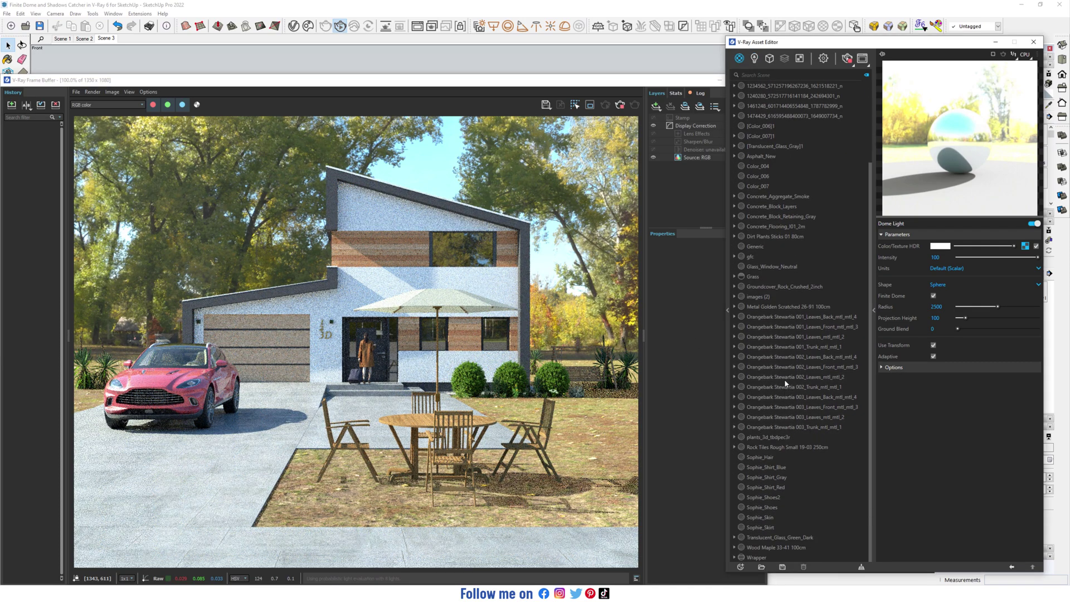
pyautogui.click(766, 556)
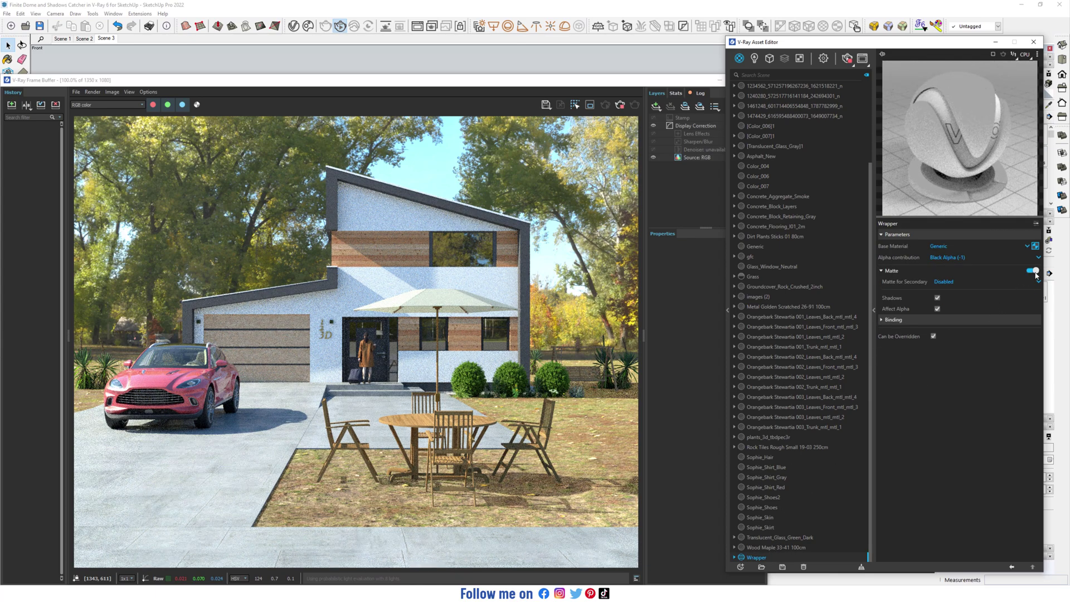
pyautogui.click(937, 298)
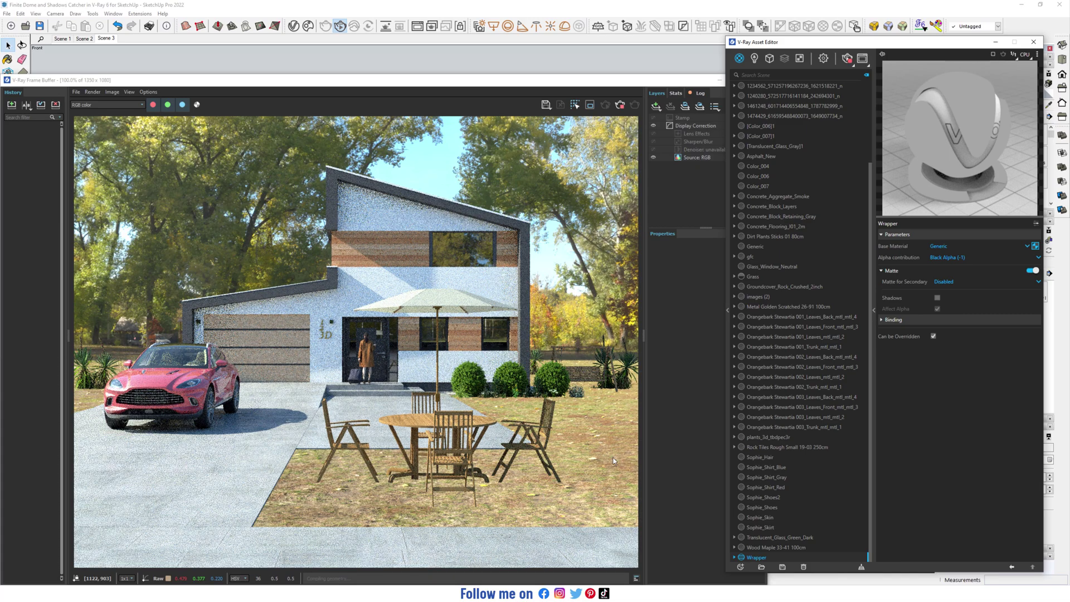
pyautogui.click(937, 298)
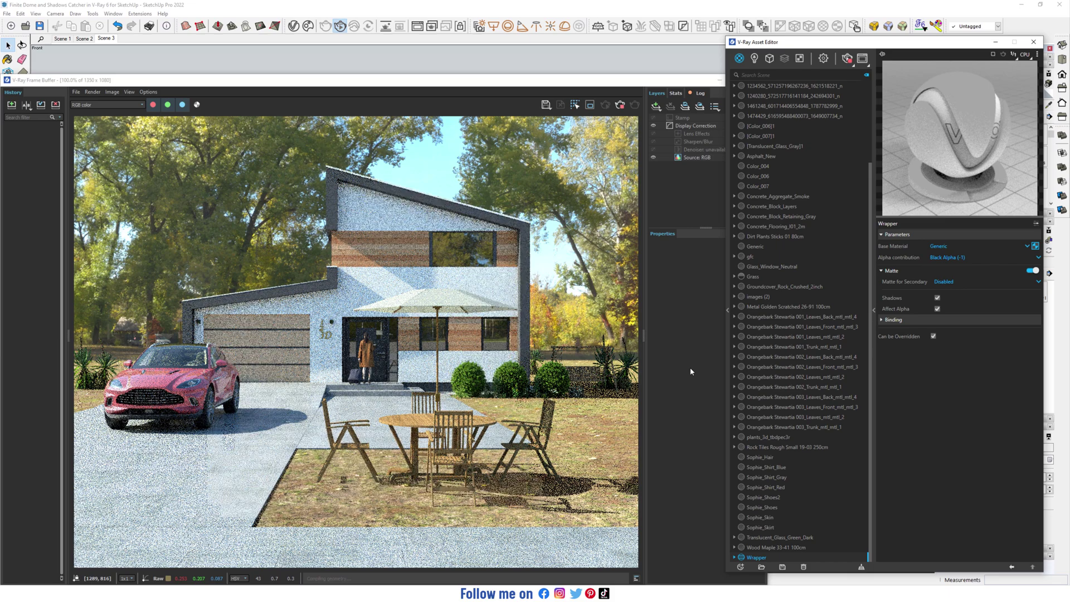
pyautogui.click(690, 367)
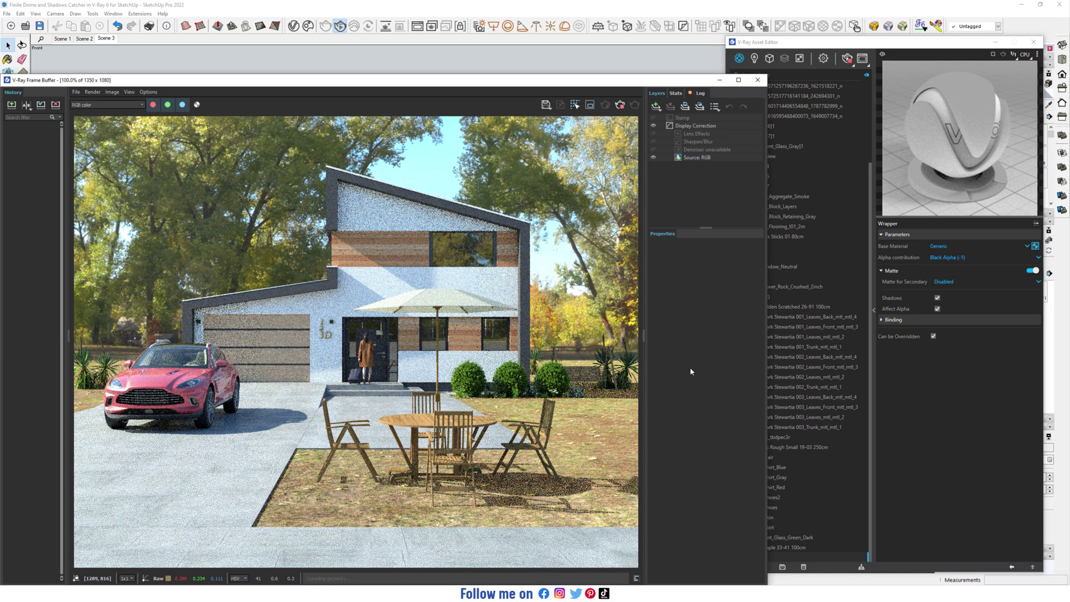